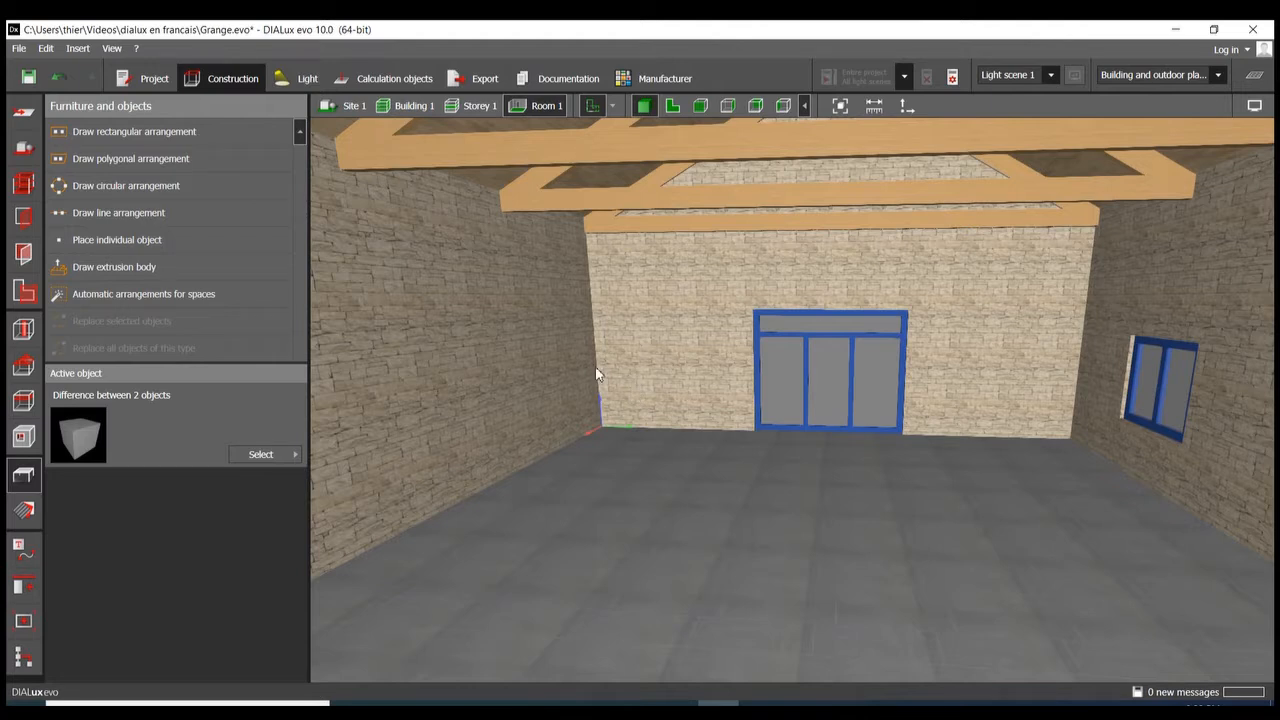
Load the Christmas tree image 0bd1b50e456e1fd673900294ce3b131c.jpg from the Downloads folder as a plan.
click(23, 117)
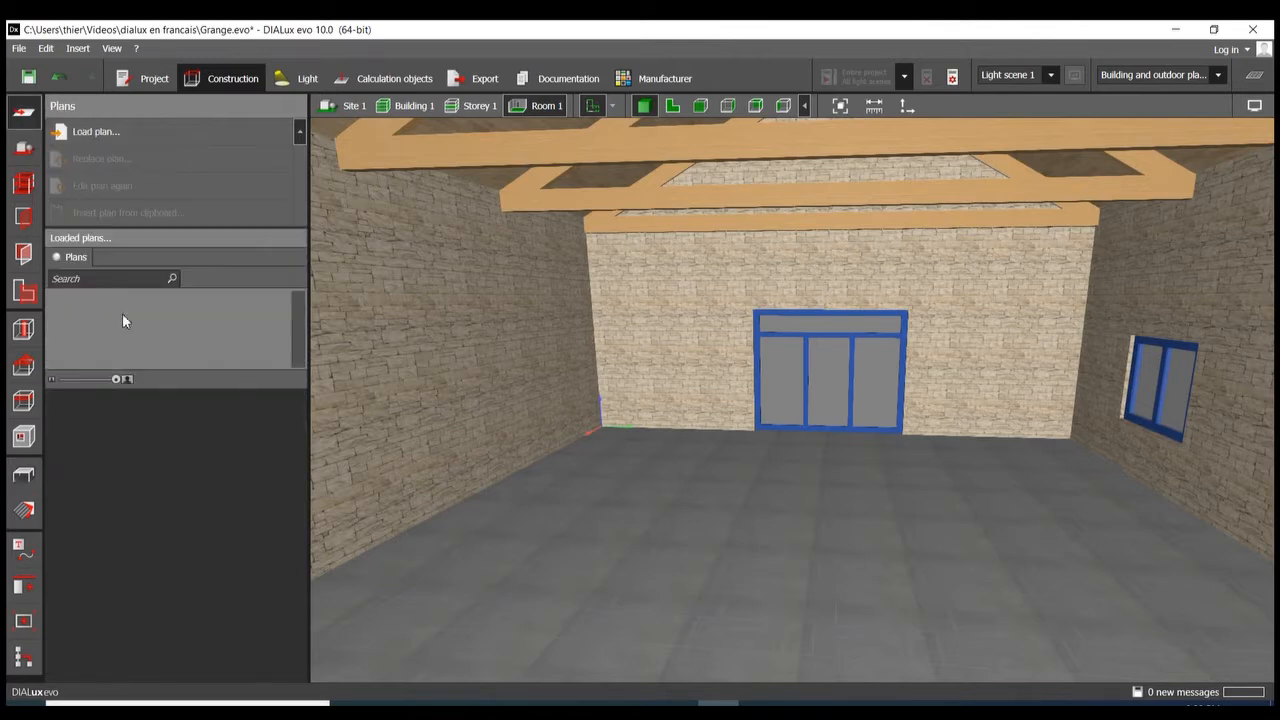
click(186, 139)
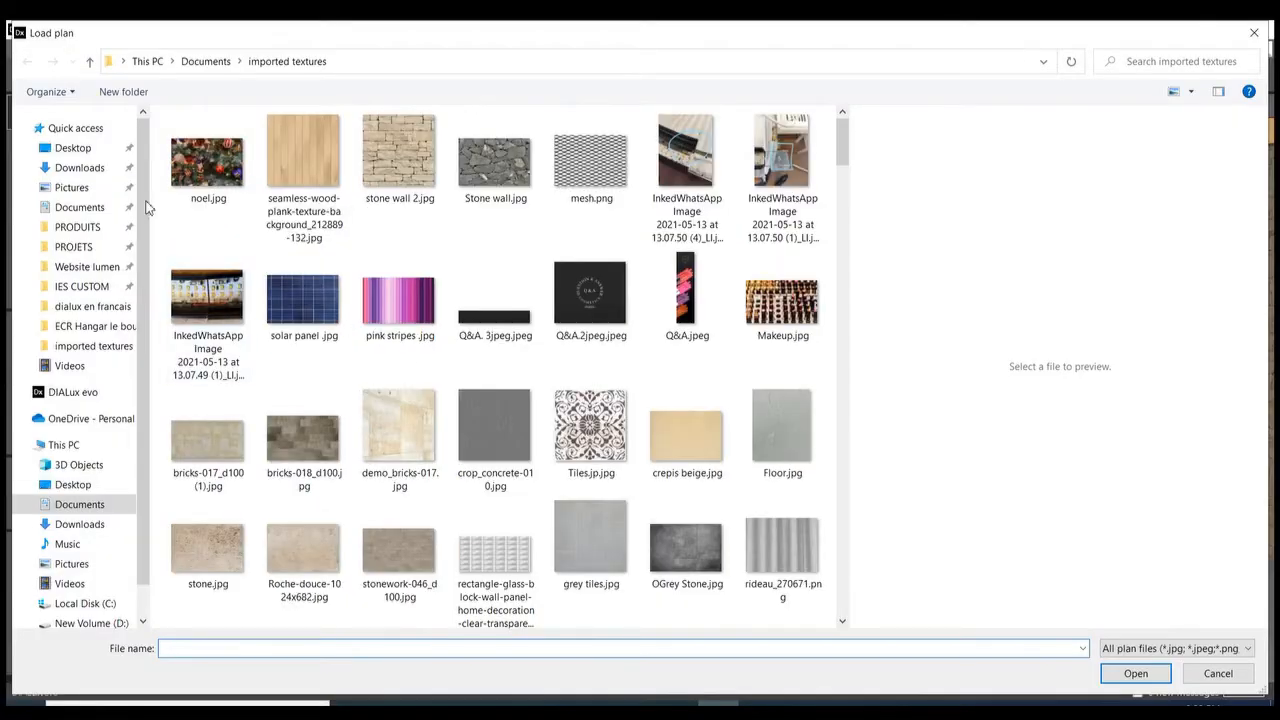
click(80, 167)
click(286, 169)
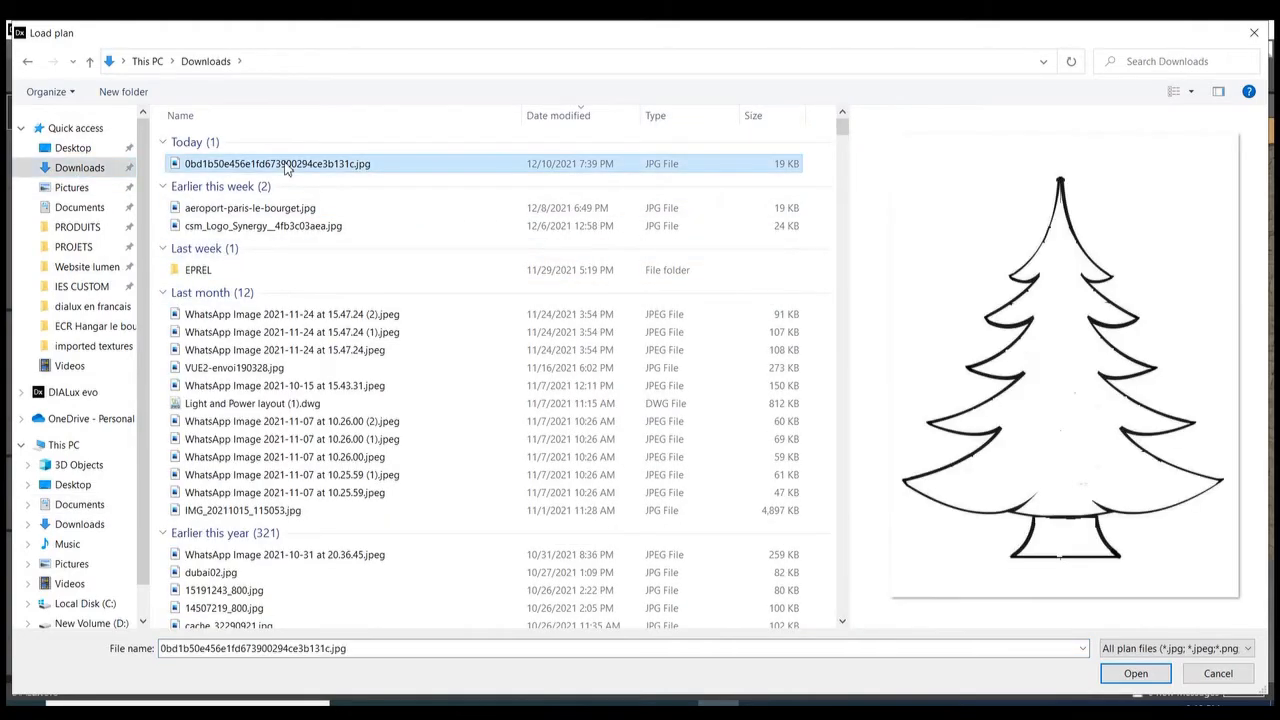
double_click(286, 168)
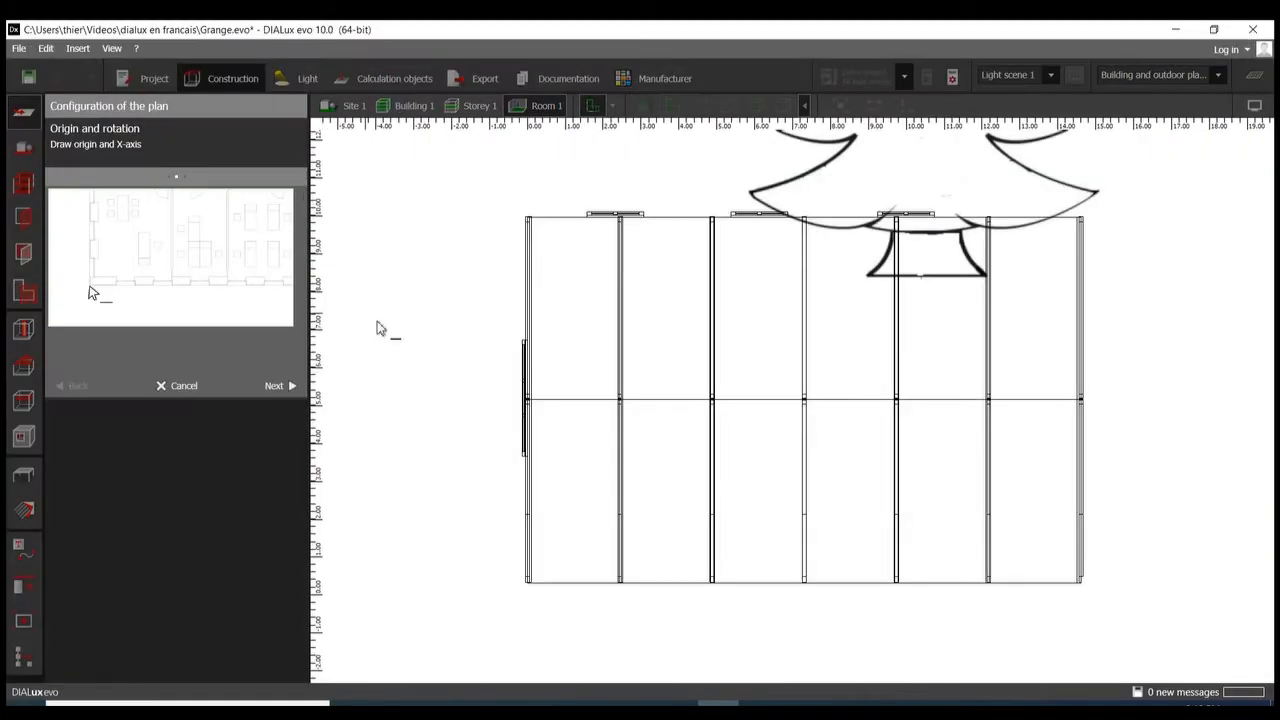
Place the plan's origin just below the tree trunk with its X-axis running horizontally to the right.
scroll(697, 592, down, 3)
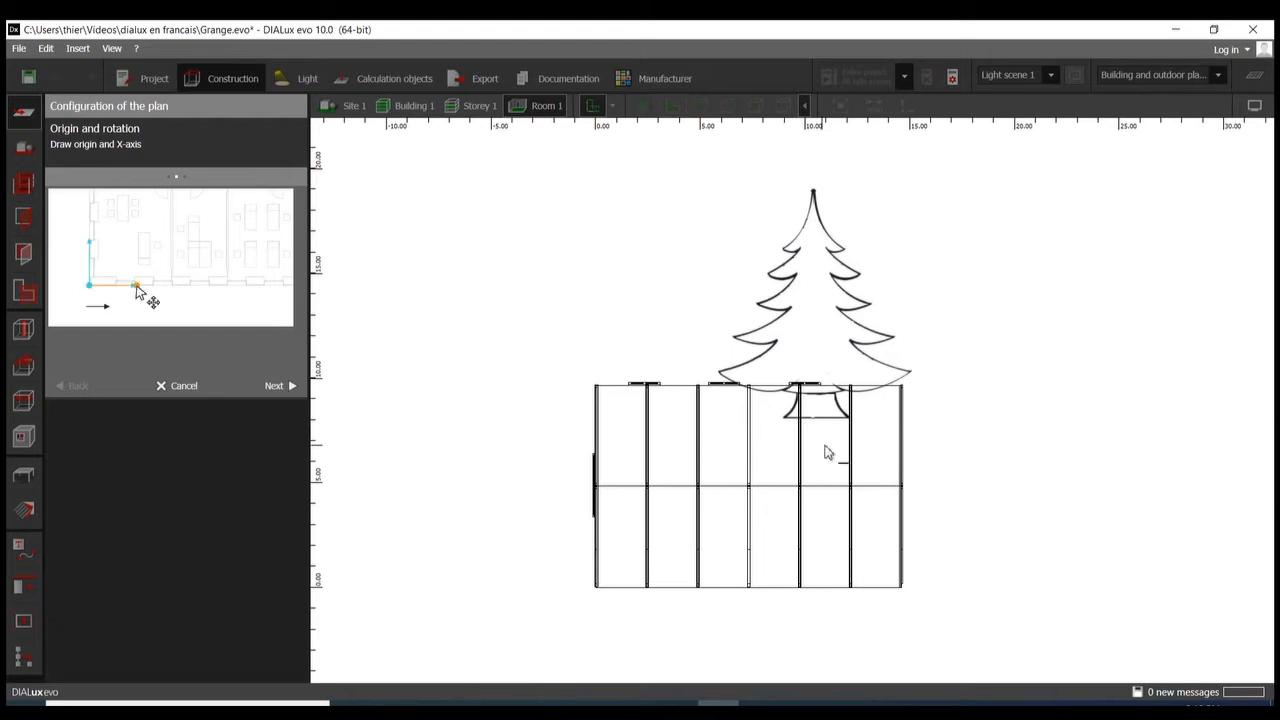
click(777, 446)
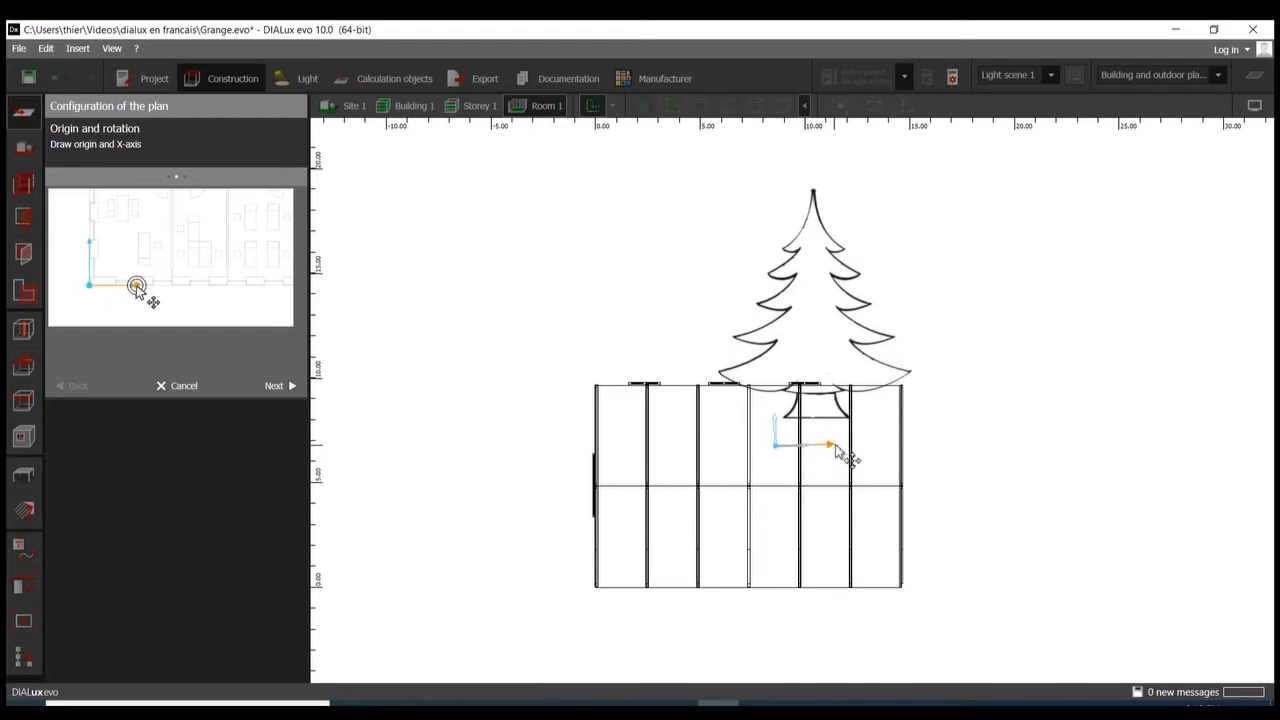
click(836, 446)
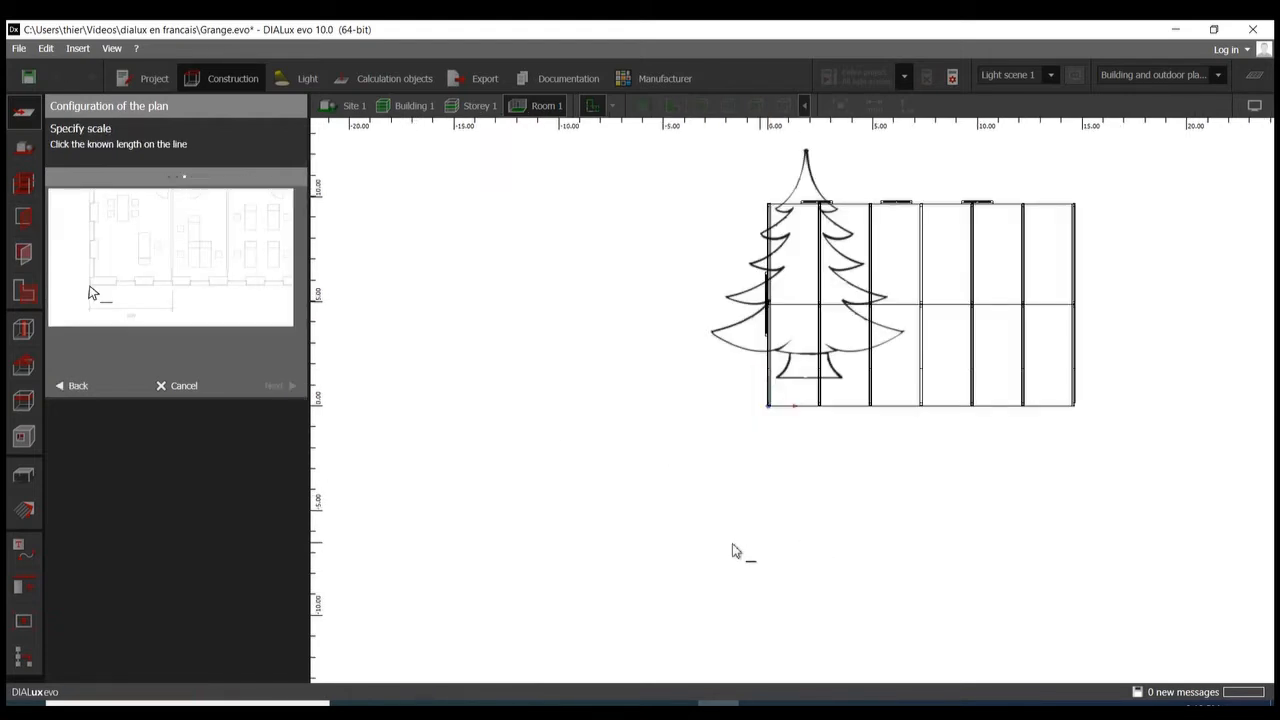
Scale the plan by setting the tree's height from tip to trunk base to 2 m, and finish the plan configuration.
scroll(806, 154, up, 3)
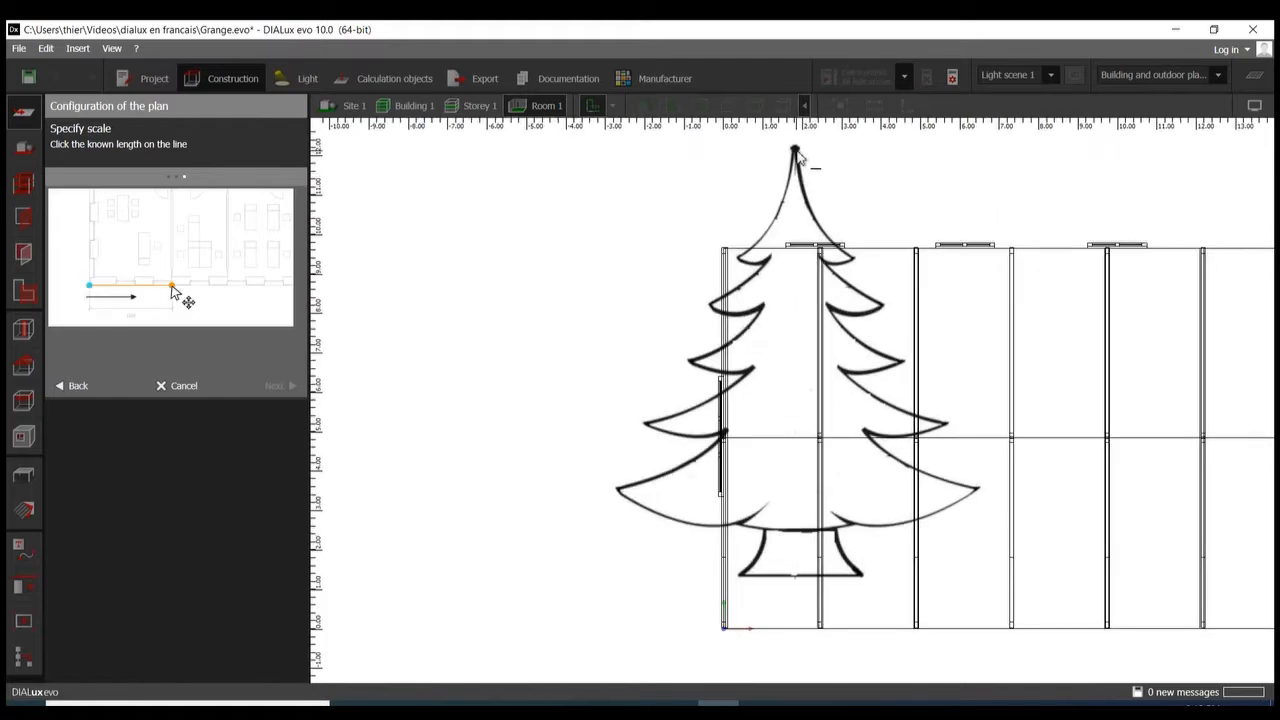
click(796, 150)
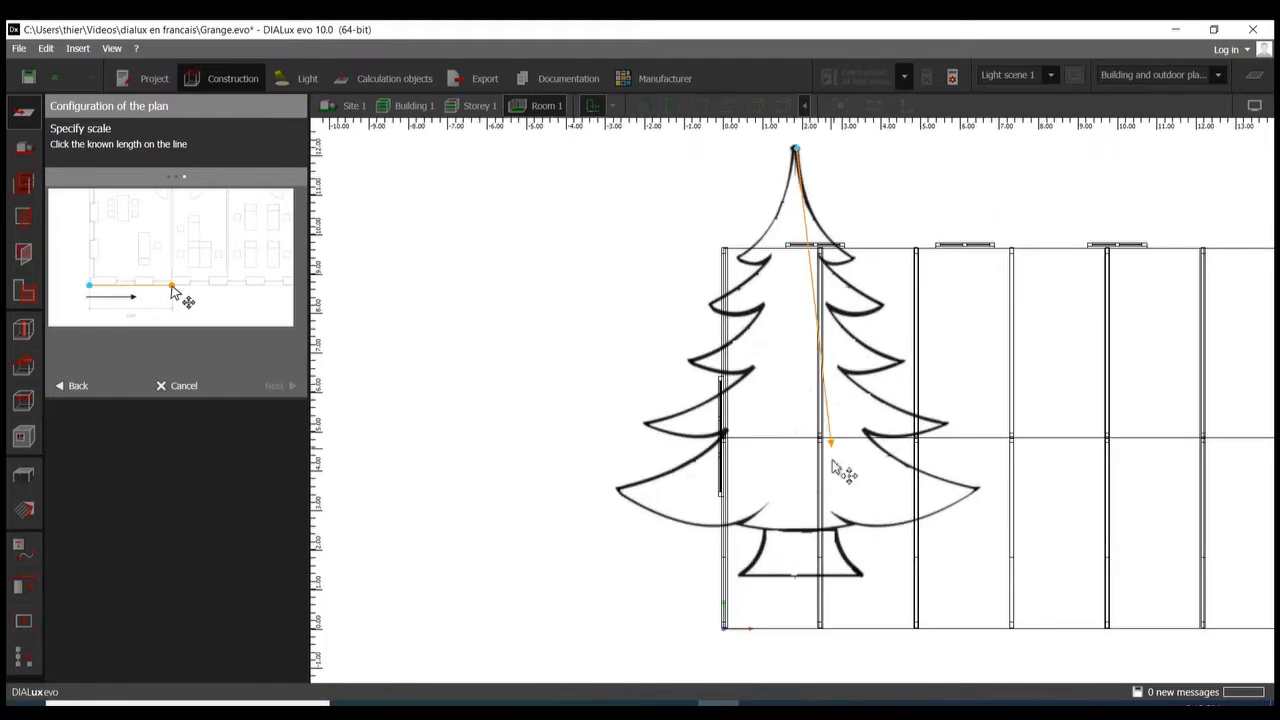
click(798, 576)
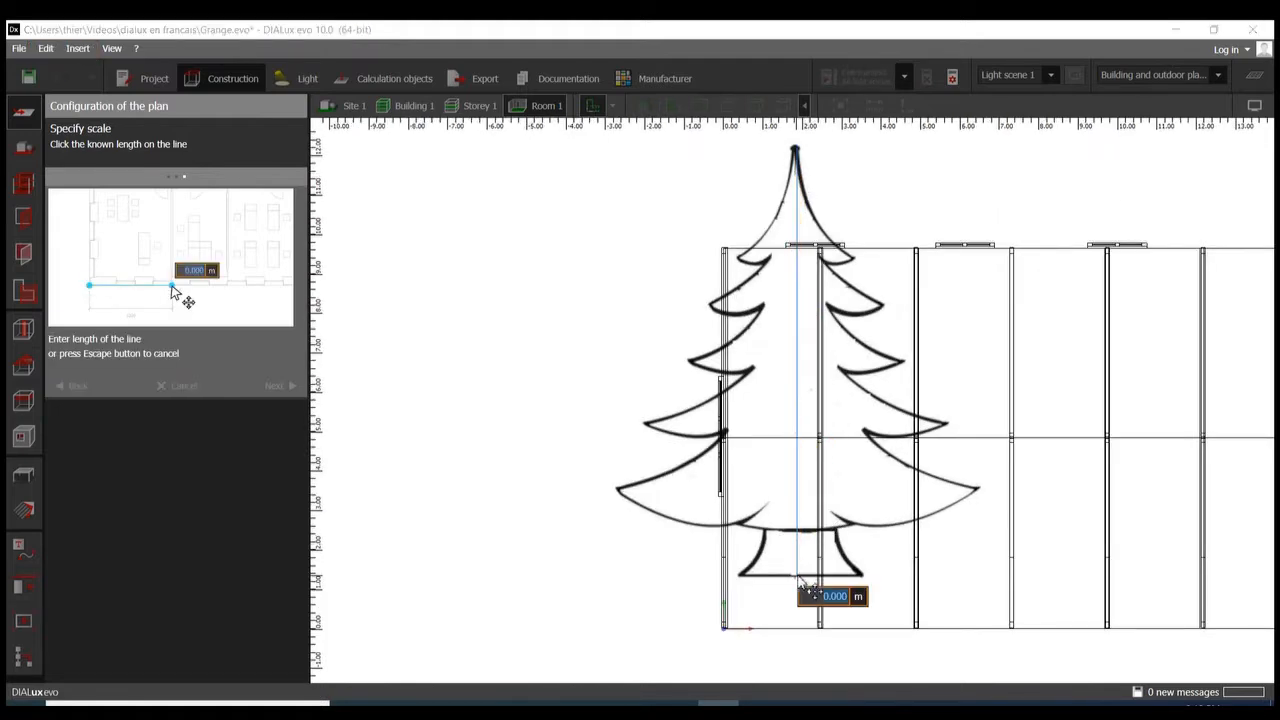
text(2)
key(Return)
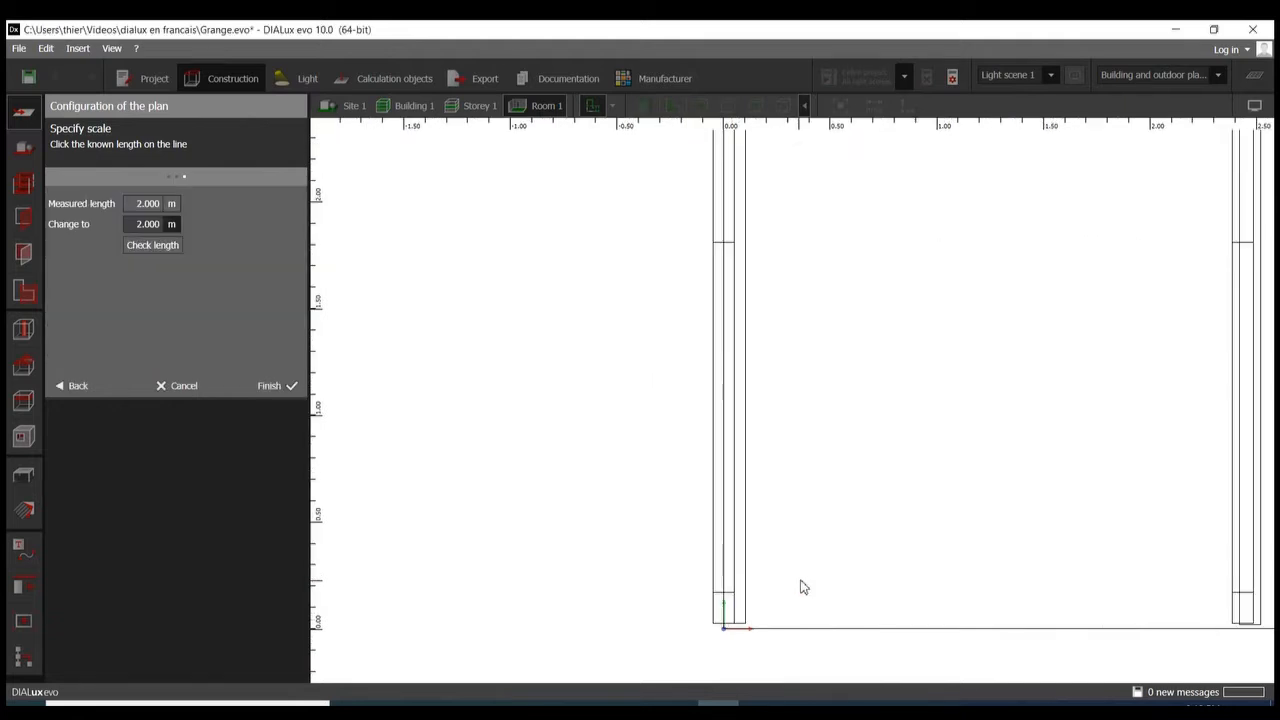
click(282, 388)
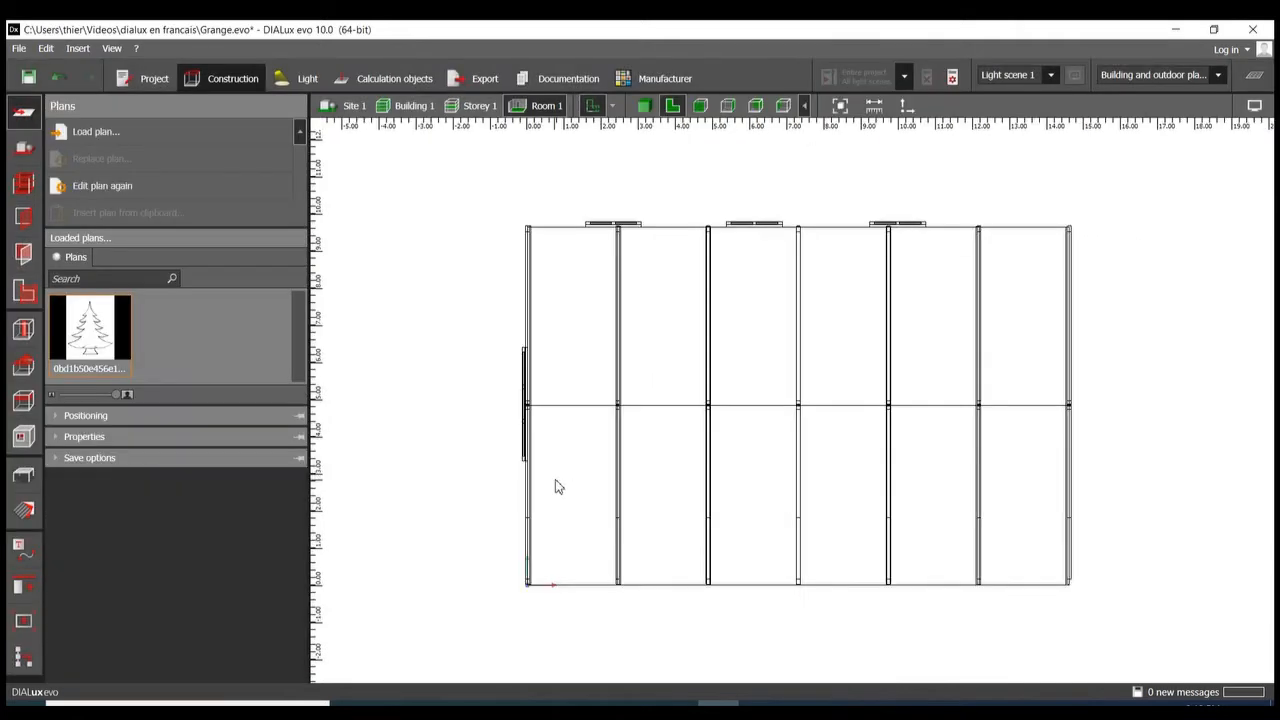
Start an extrusion body on the tree plan by drawing the trunk's bottom edge, about 0.57 m long, from left to right.
scroll(777, 429, down, 2)
scroll(655, 550, up, 1)
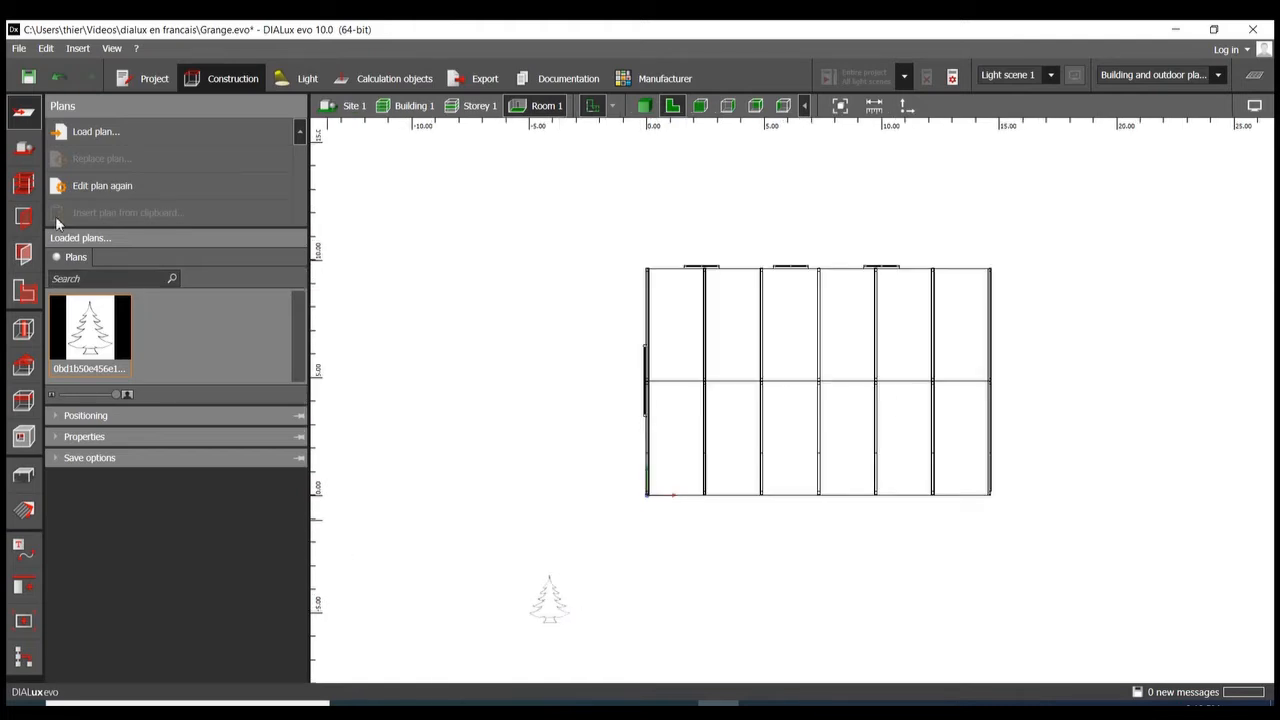
scroll(517, 671, up, 5)
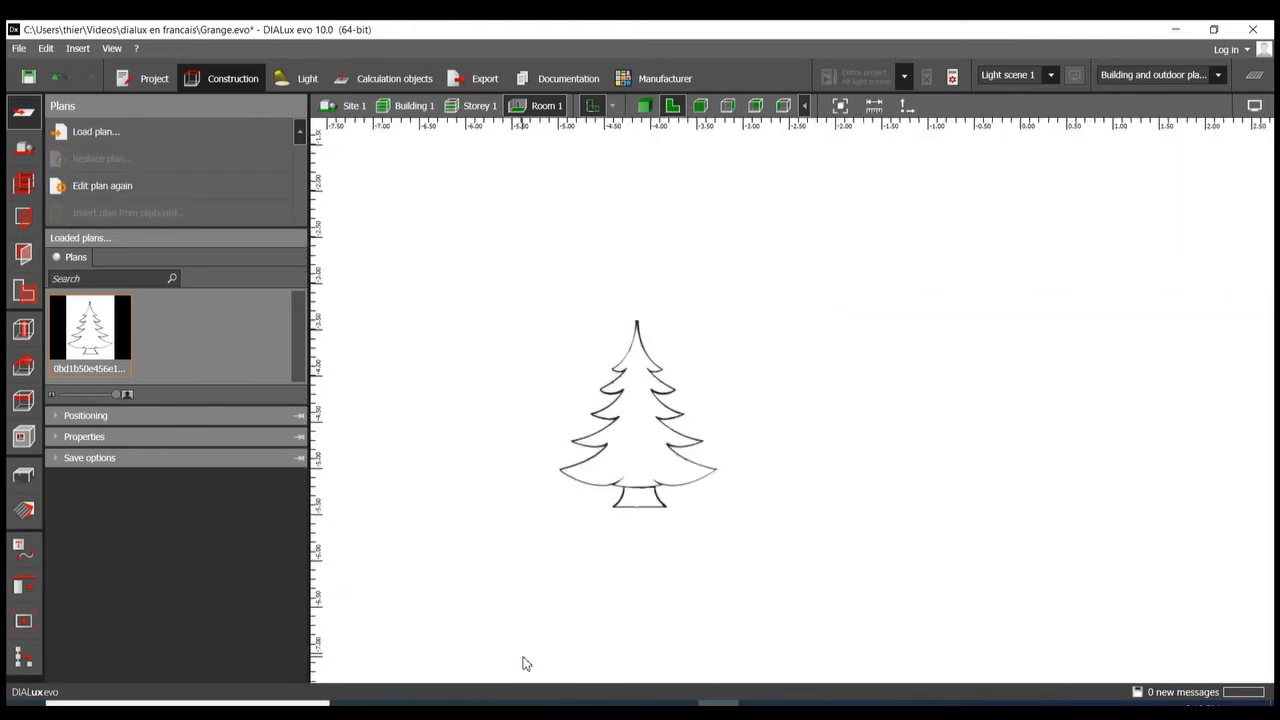
scroll(570, 479, down, 1)
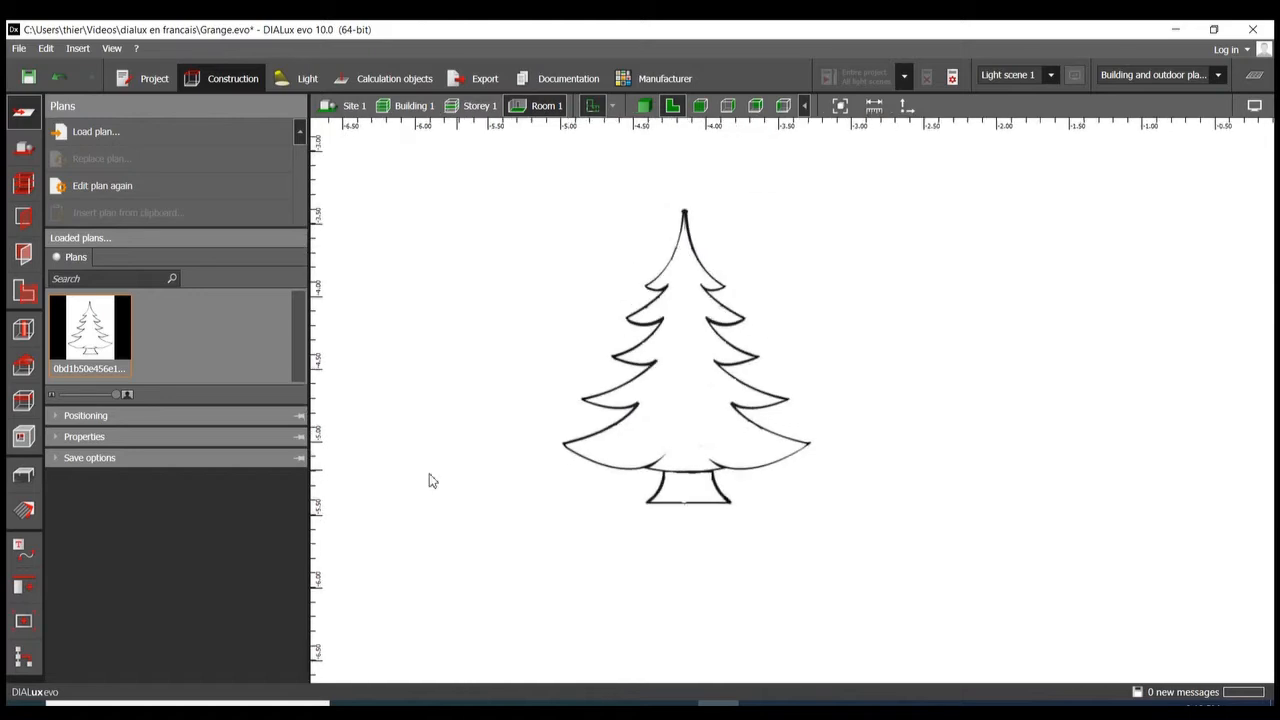
click(23, 476)
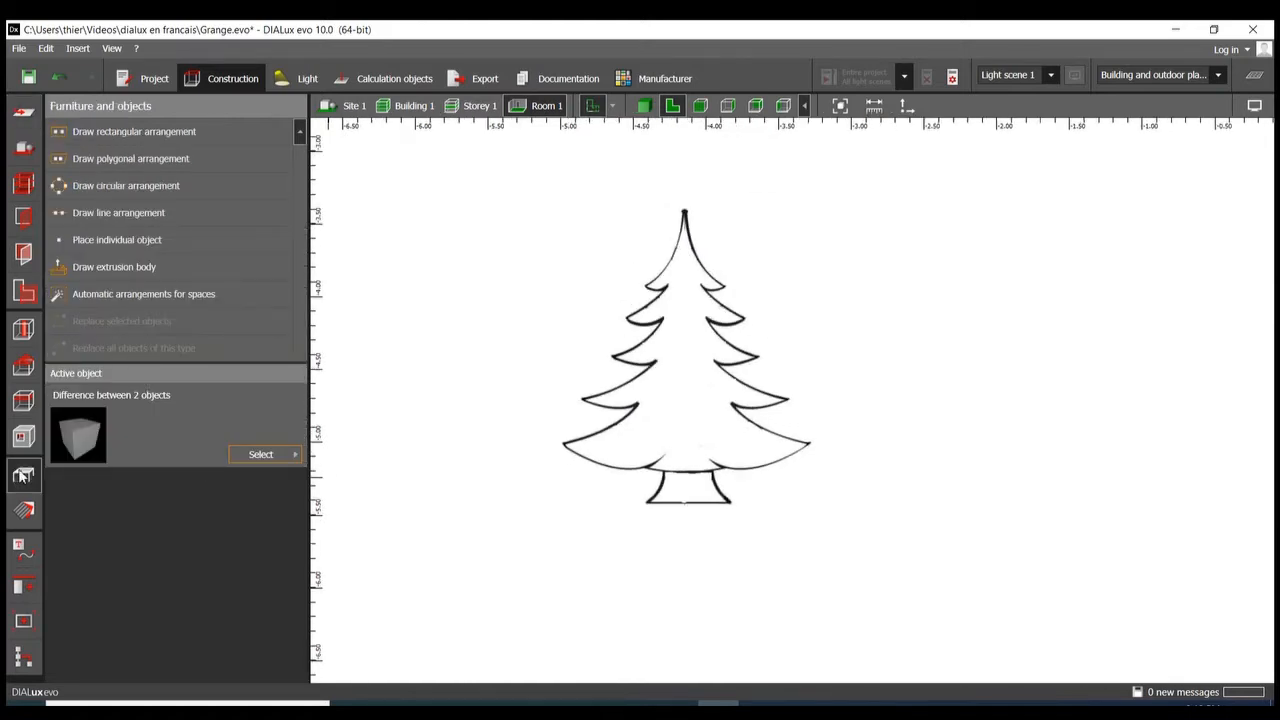
click(113, 268)
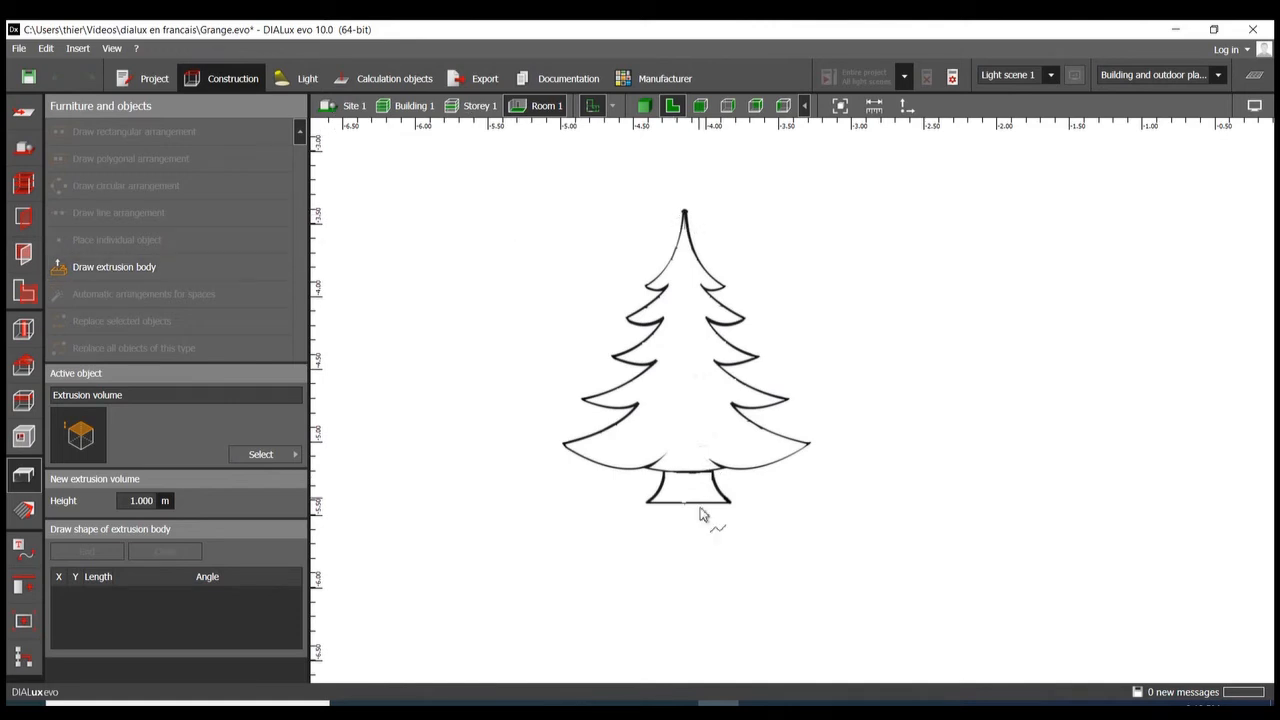
scroll(695, 538, up, 5)
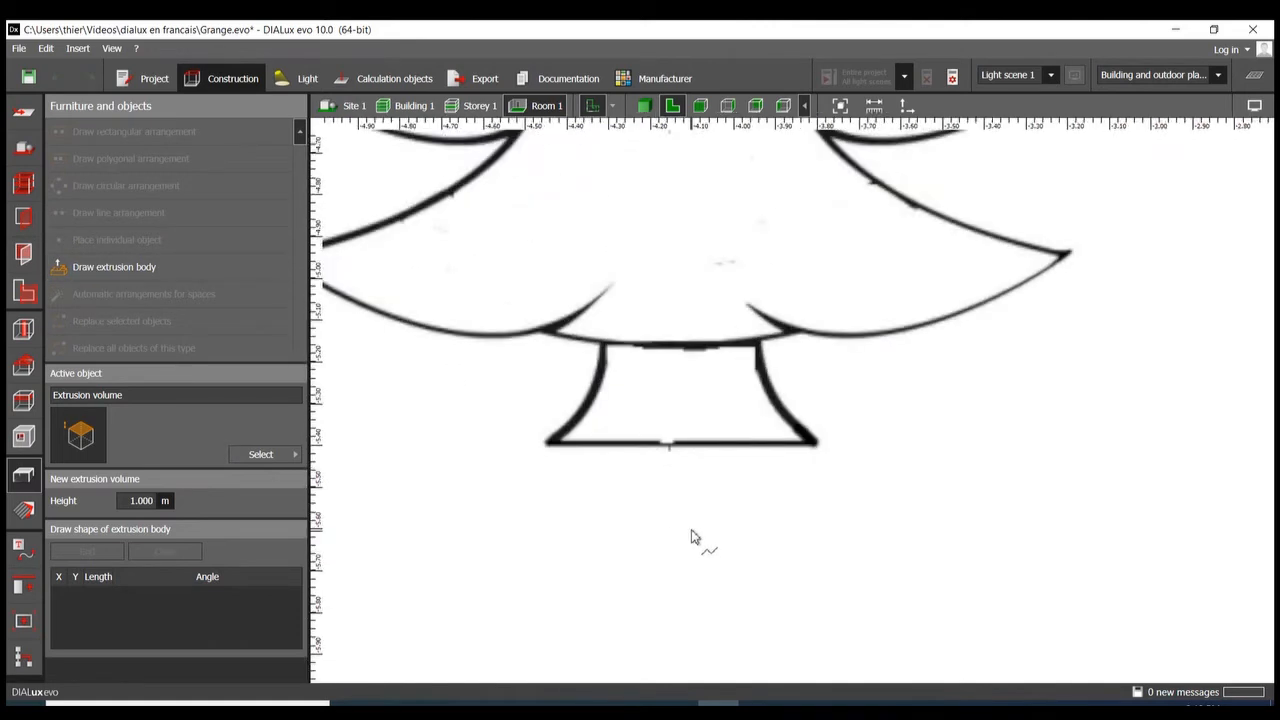
click(549, 447)
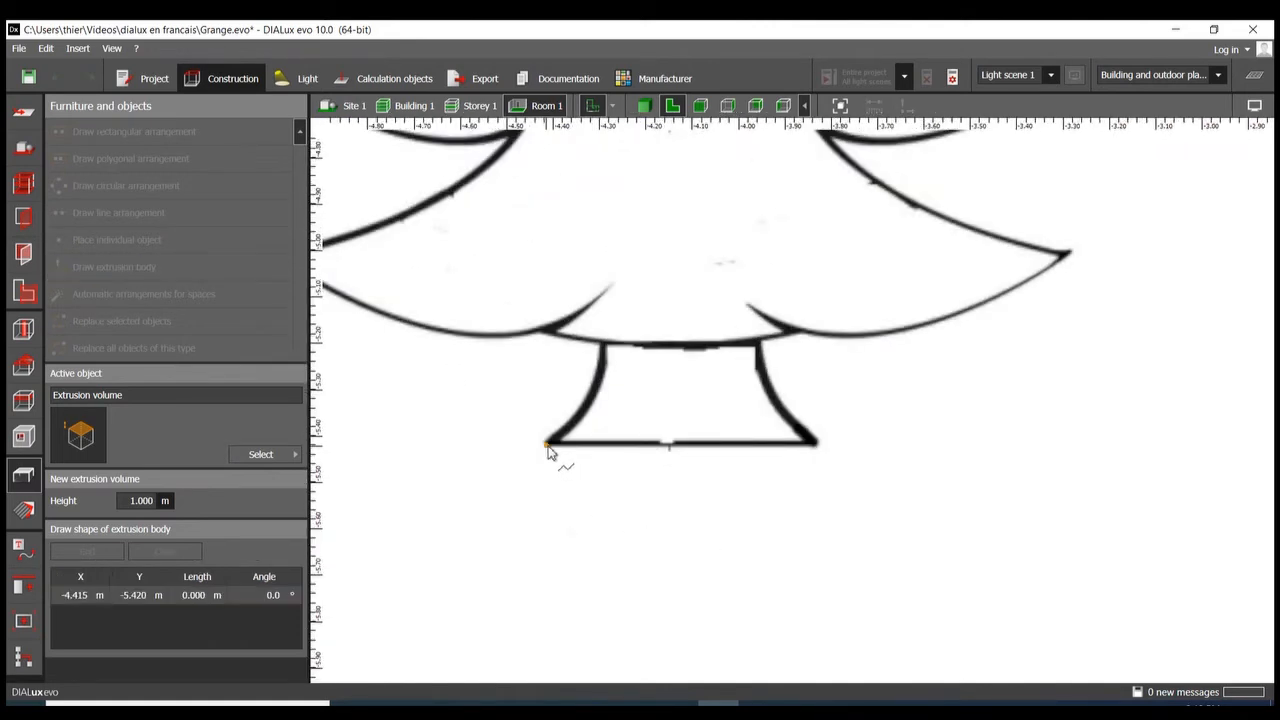
click(818, 450)
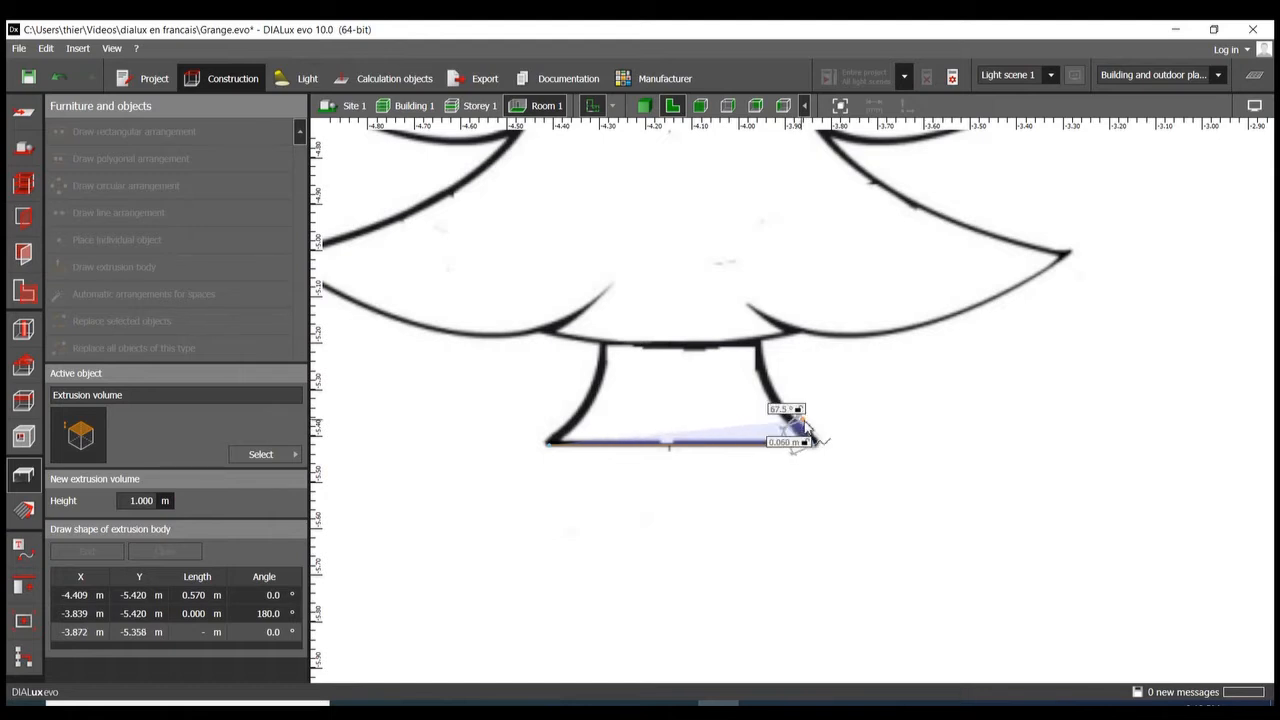
Trace the trunk's curved right side with short outline segments from its bottom corner up to the foliage.
scroll(816, 442, up, 4)
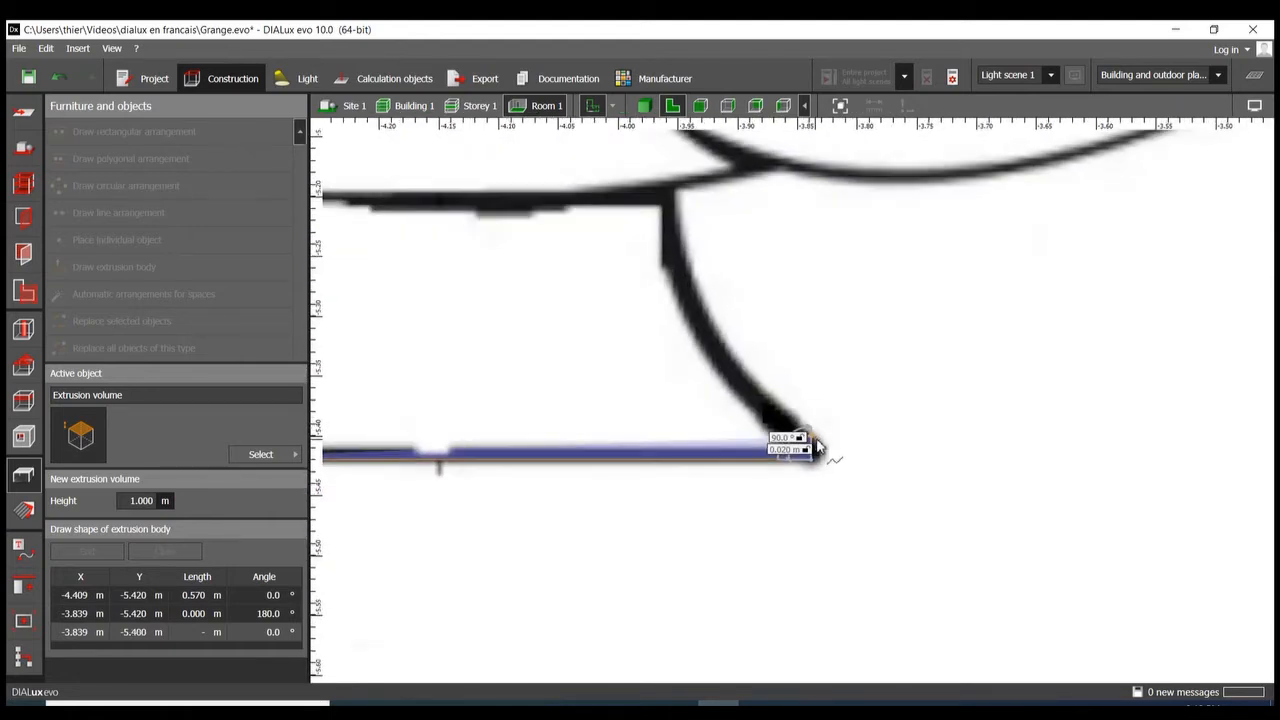
click(814, 441)
click(798, 414)
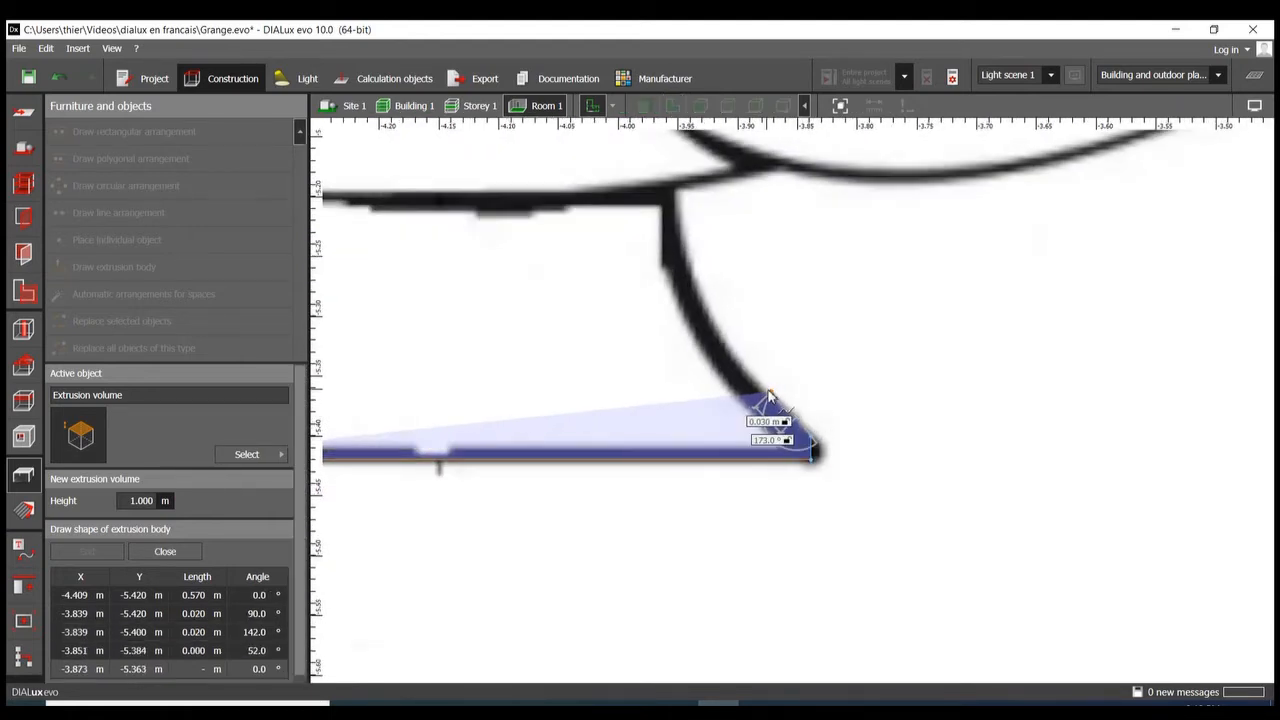
click(763, 390)
click(738, 362)
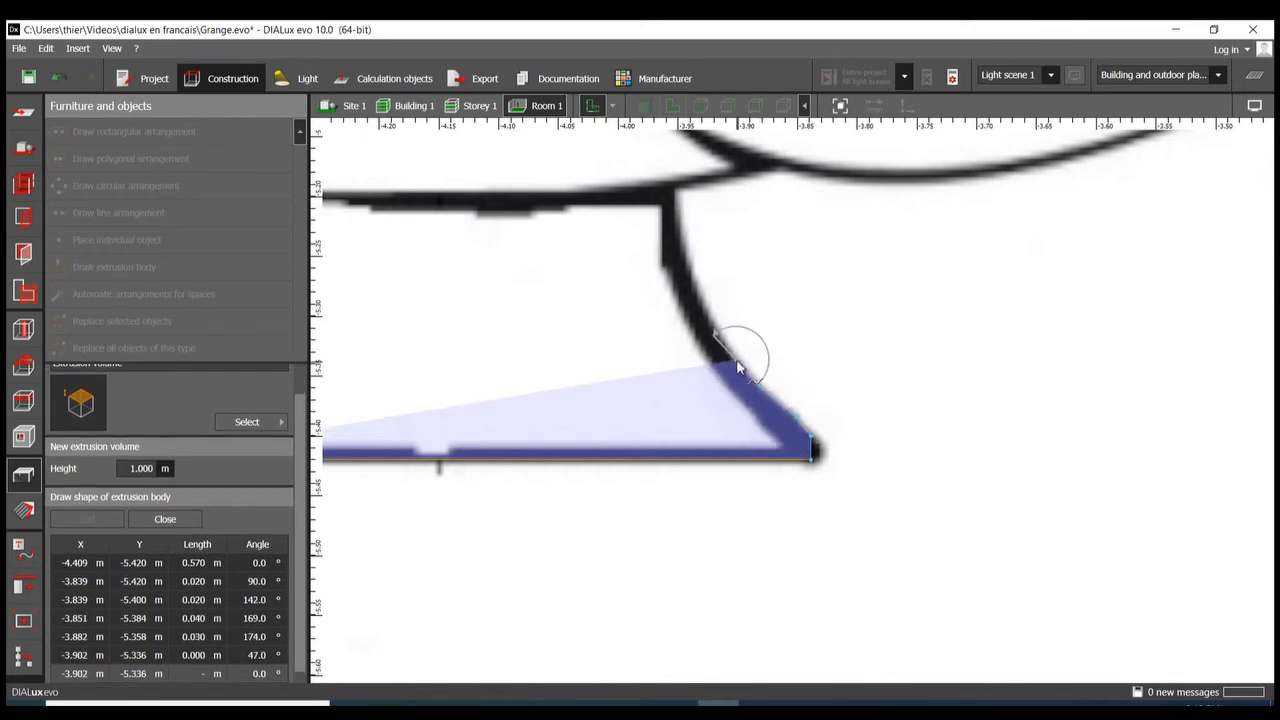
click(721, 332)
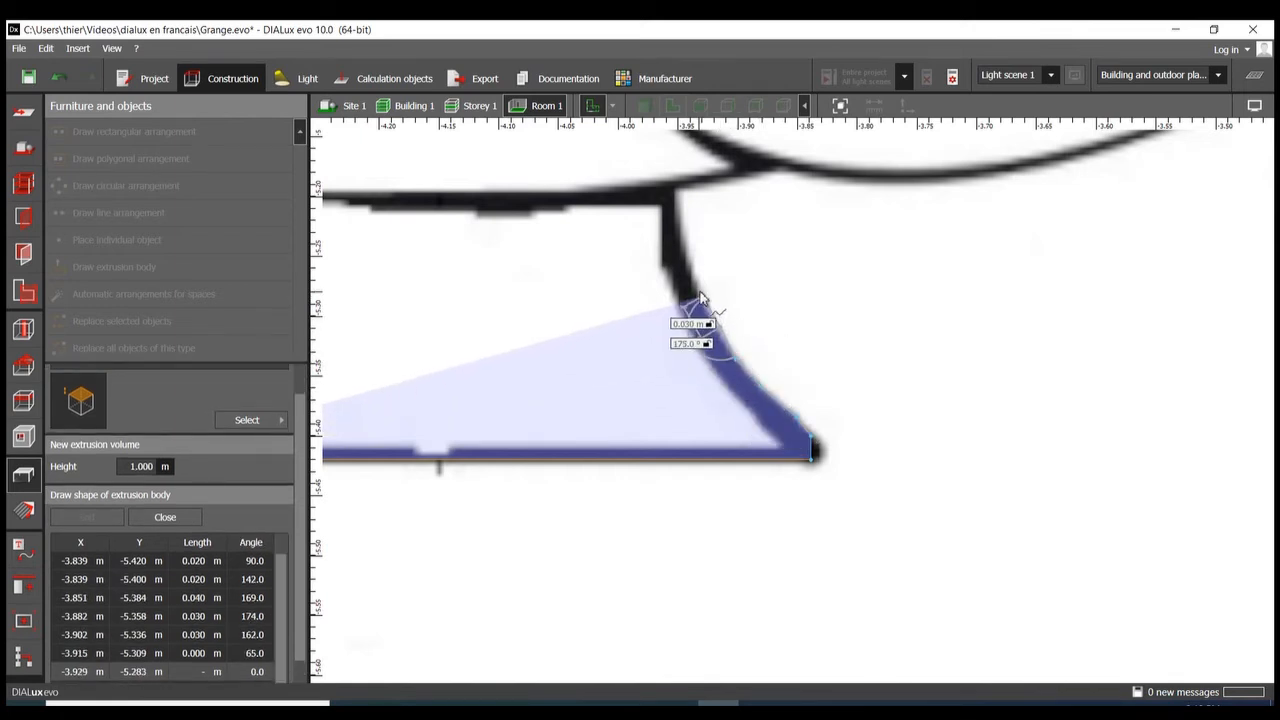
click(696, 292)
click(688, 270)
click(681, 234)
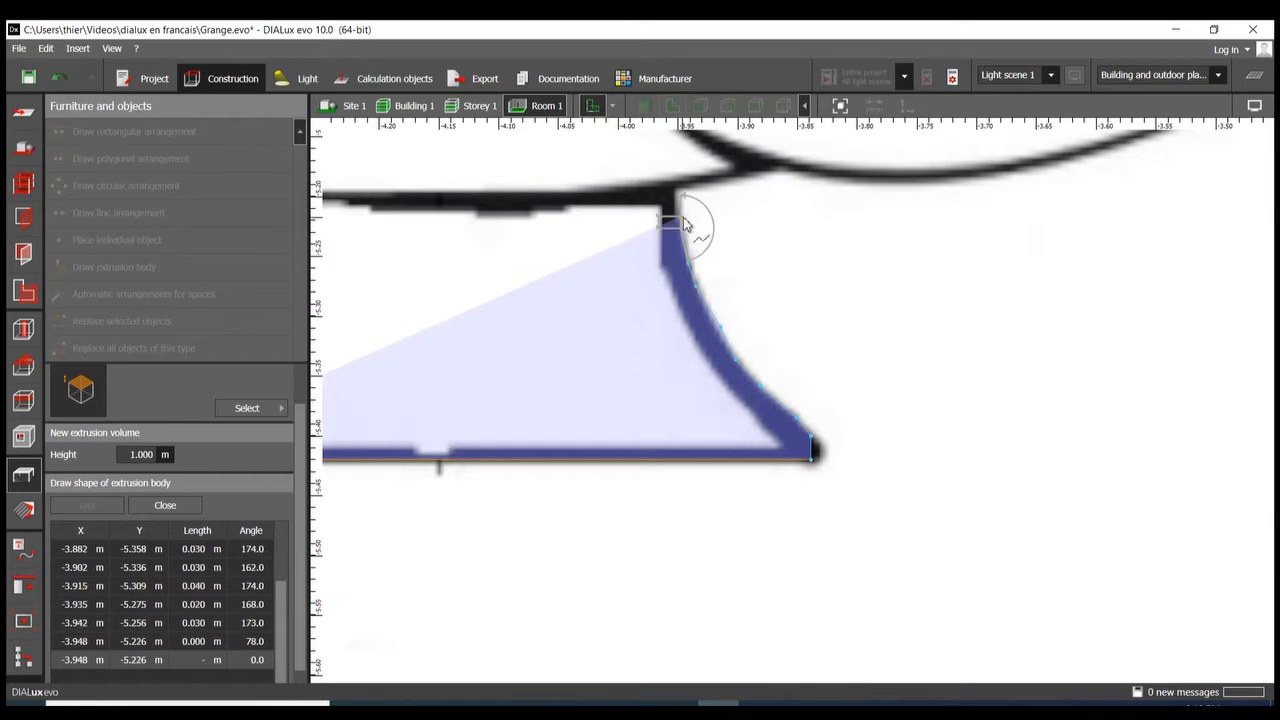
click(681, 211)
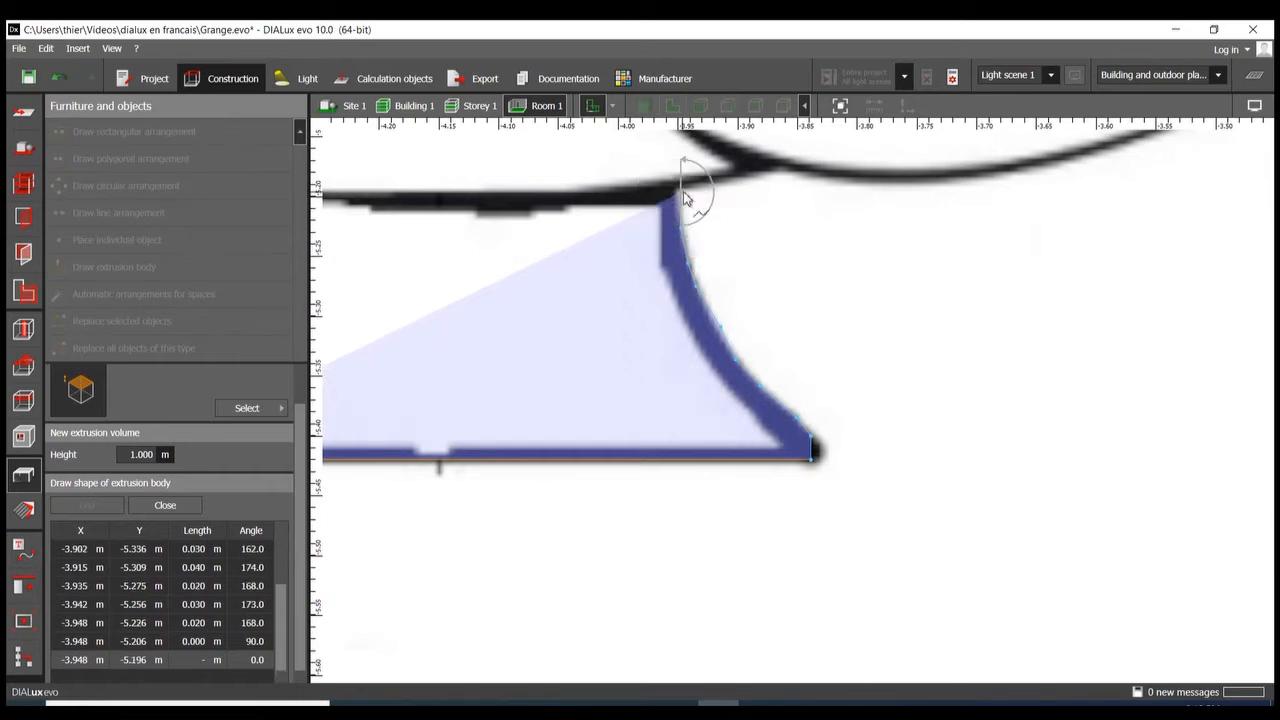
click(684, 200)
Continue the outline from the trunk's upper right corner along the flat start of the lowest right branch's underside.
click(734, 185)
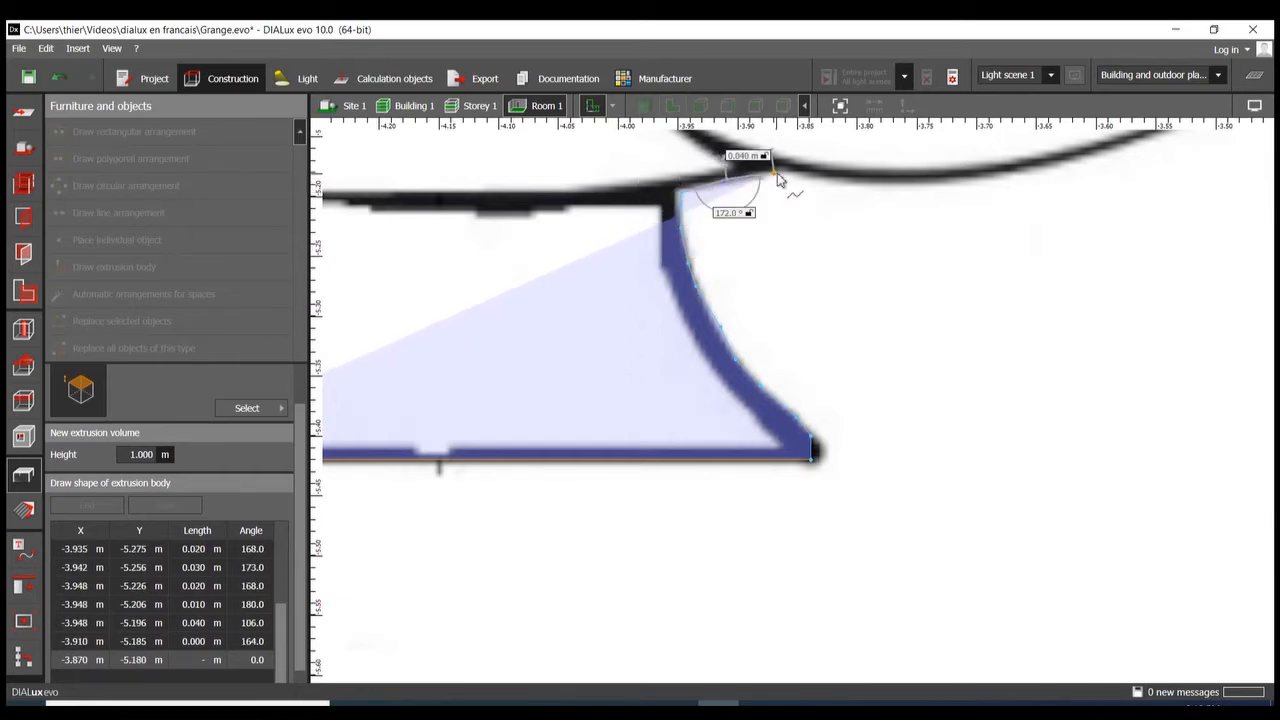
click(781, 181)
click(808, 182)
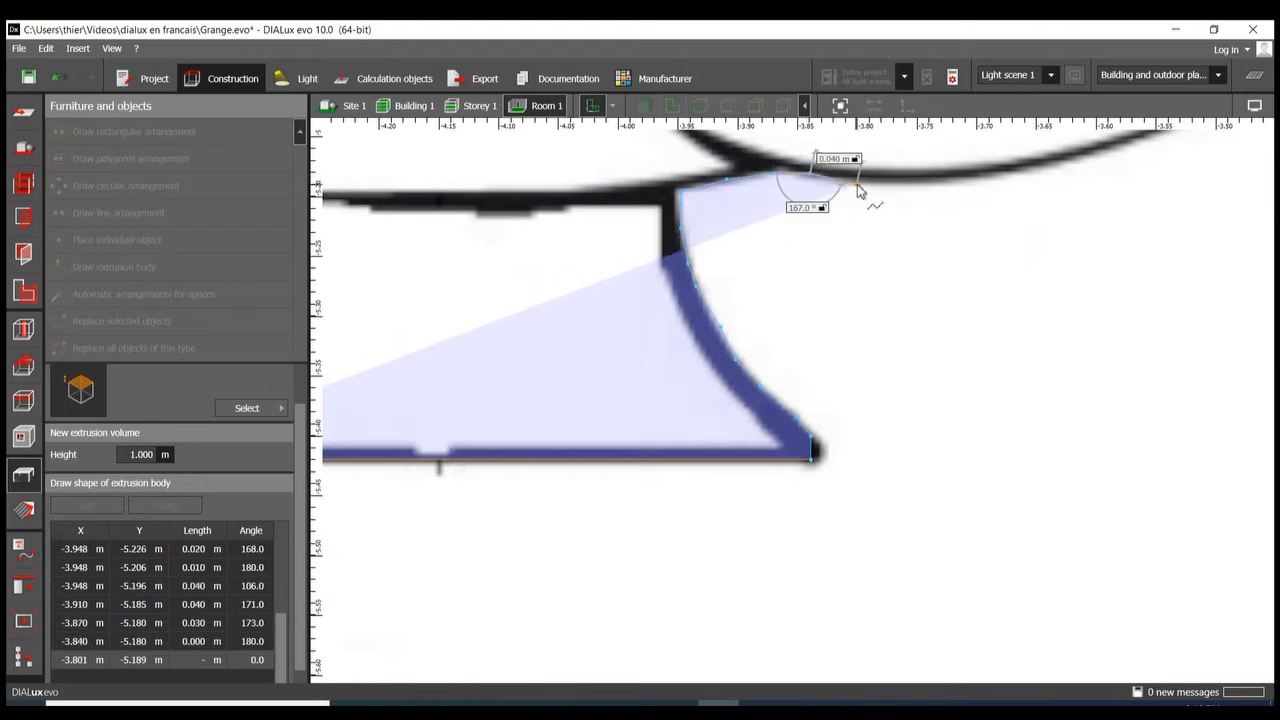
click(861, 186)
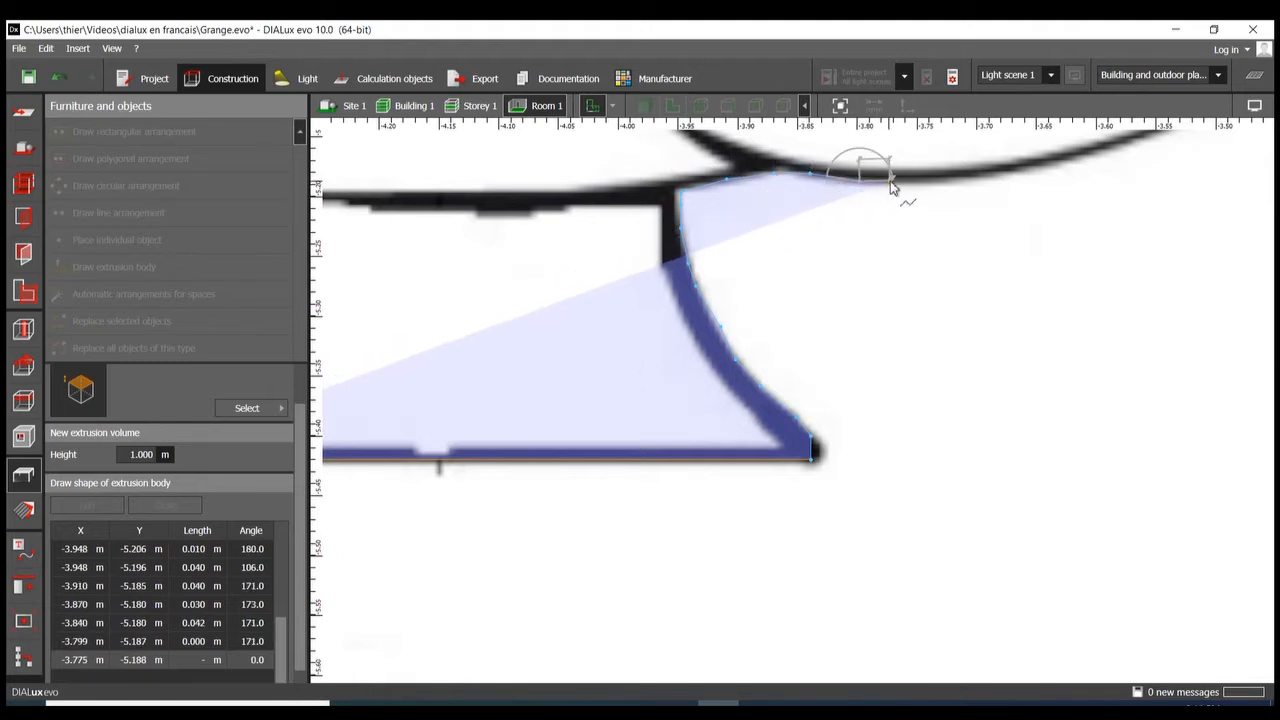
click(890, 183)
click(930, 185)
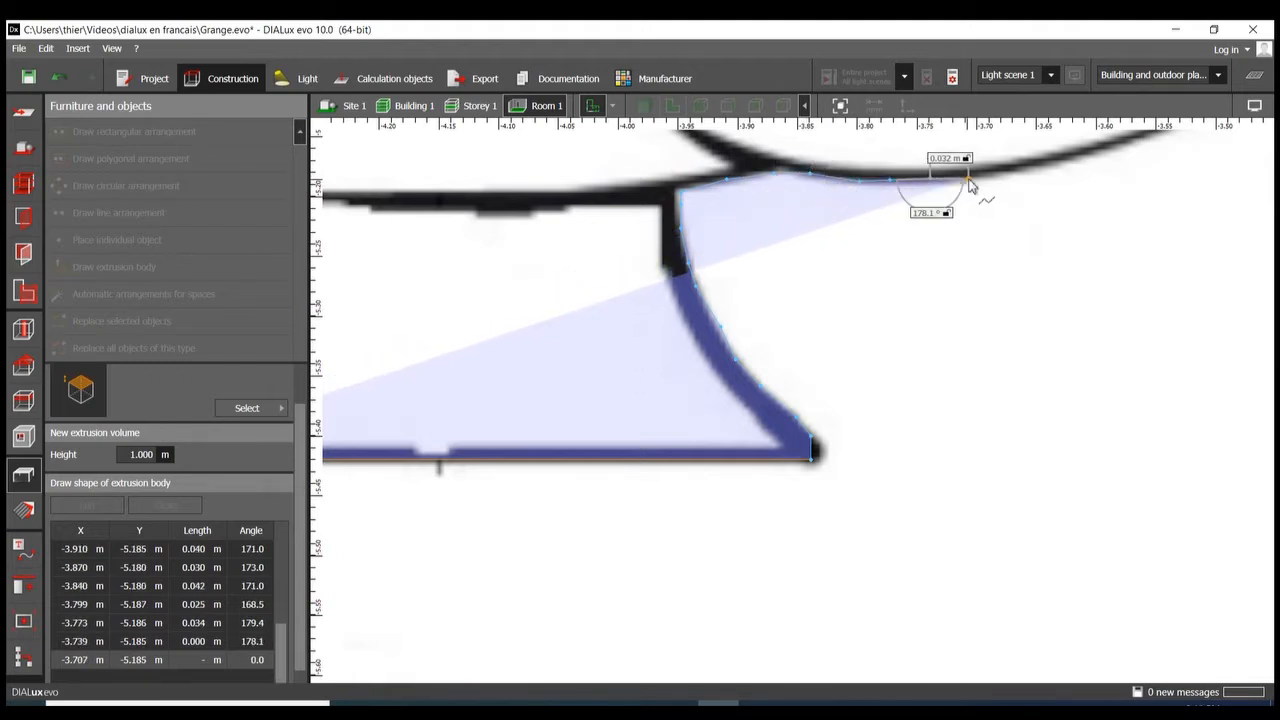
click(971, 183)
click(995, 183)
Extend the outline with short segments along the gently rising first half of the lowest right branch's underside.
scroll(677, 253, down, 2)
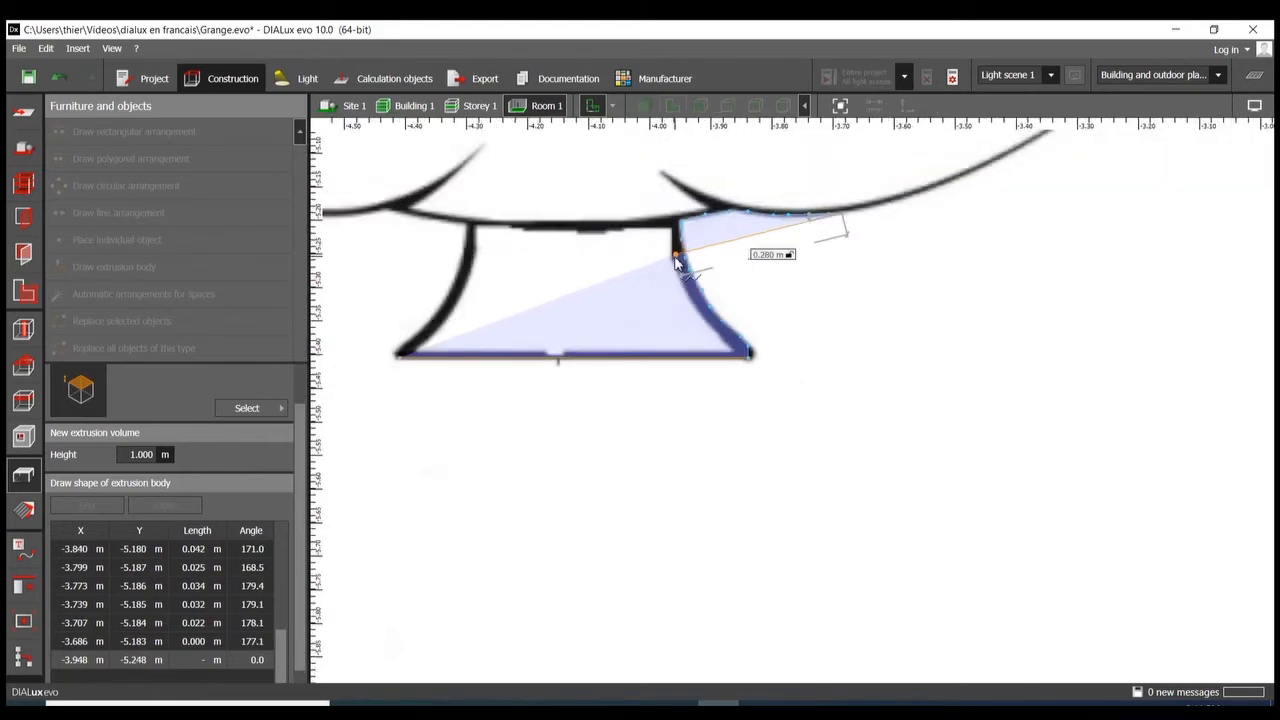
scroll(857, 243, up, 2)
scroll(835, 482, up, 3)
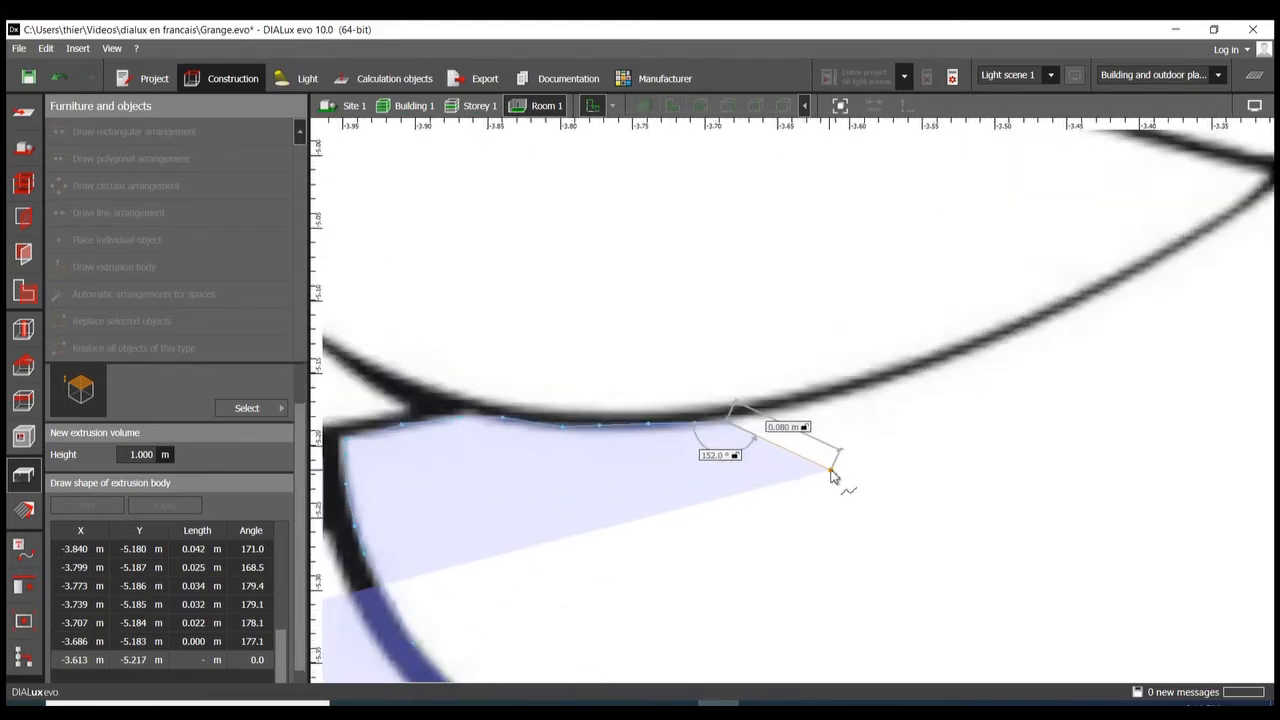
click(737, 397)
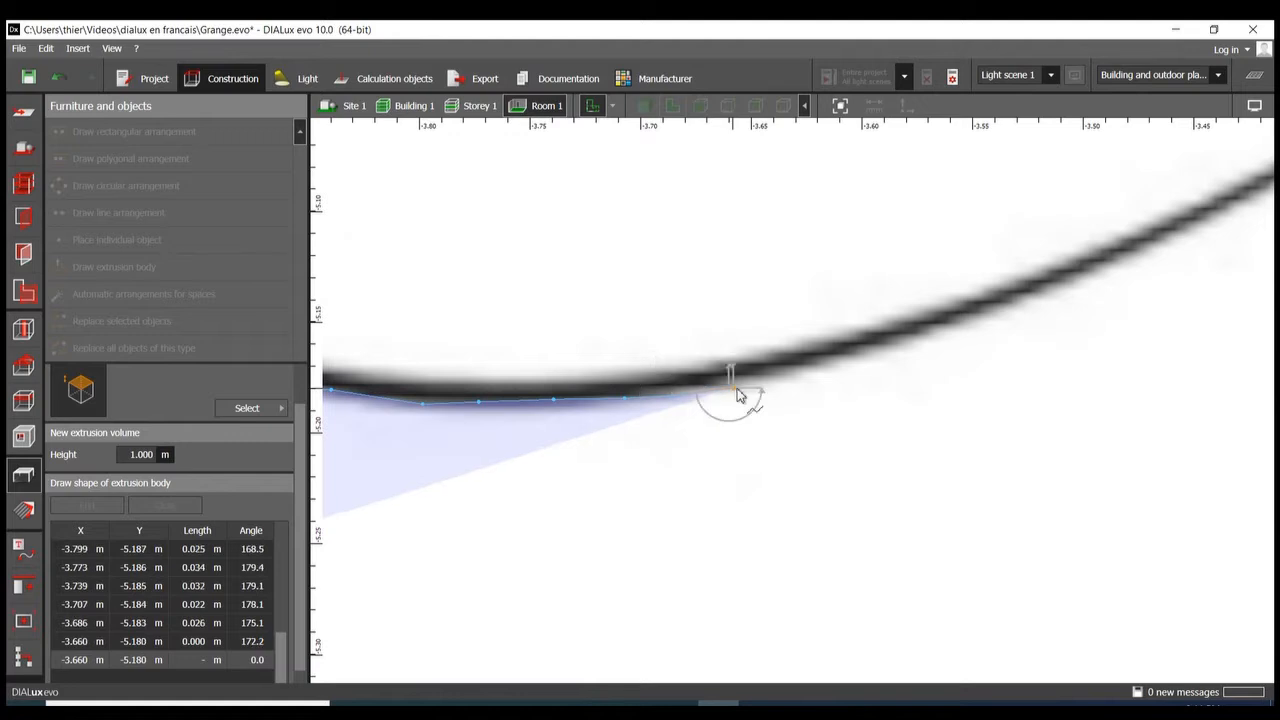
click(894, 345)
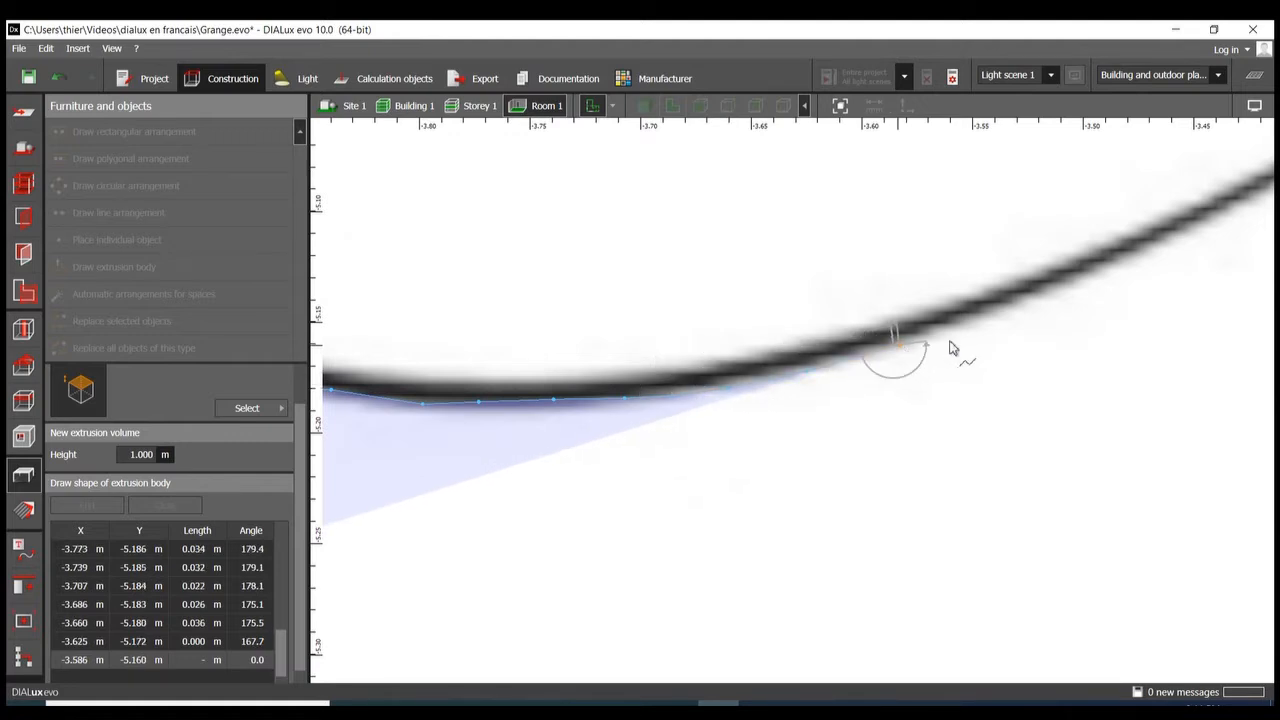
click(952, 323)
scroll(660, 456, down, 3)
scroll(893, 370, up, 3)
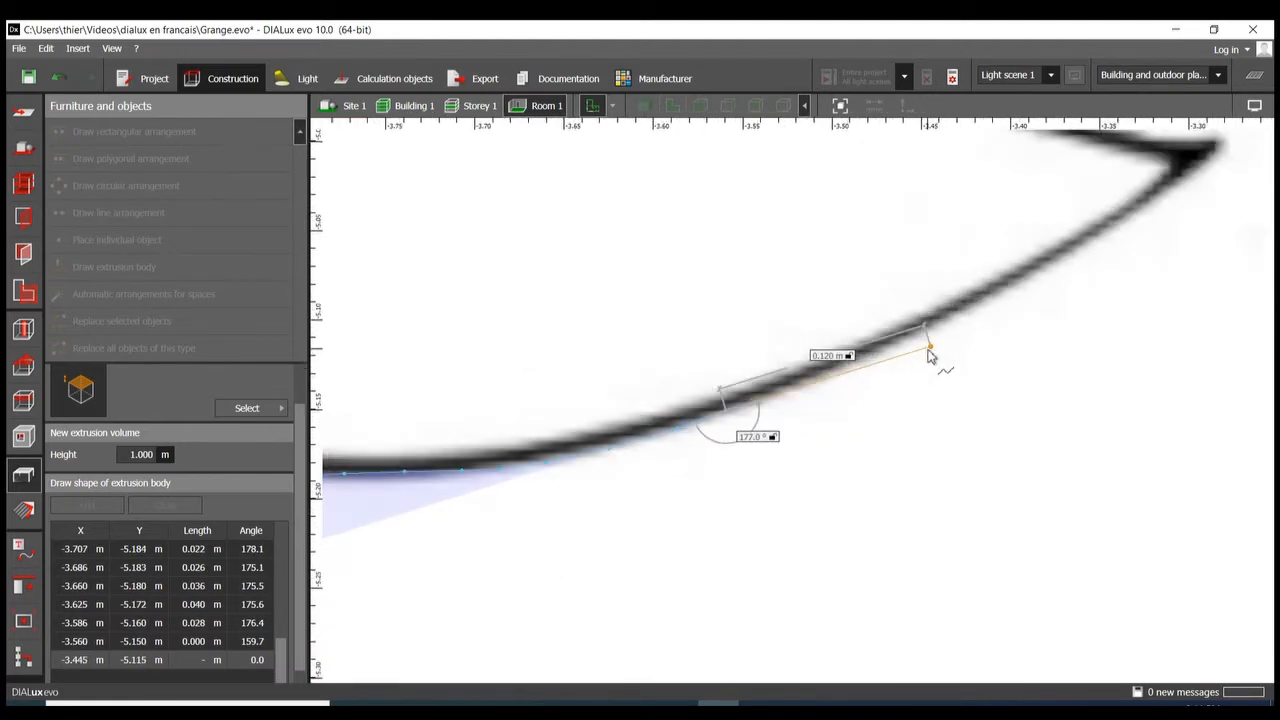
Trace the steeper outer half of the lowest right branch's underside with short segments, stopping just before the tip.
click(787, 396)
click(860, 365)
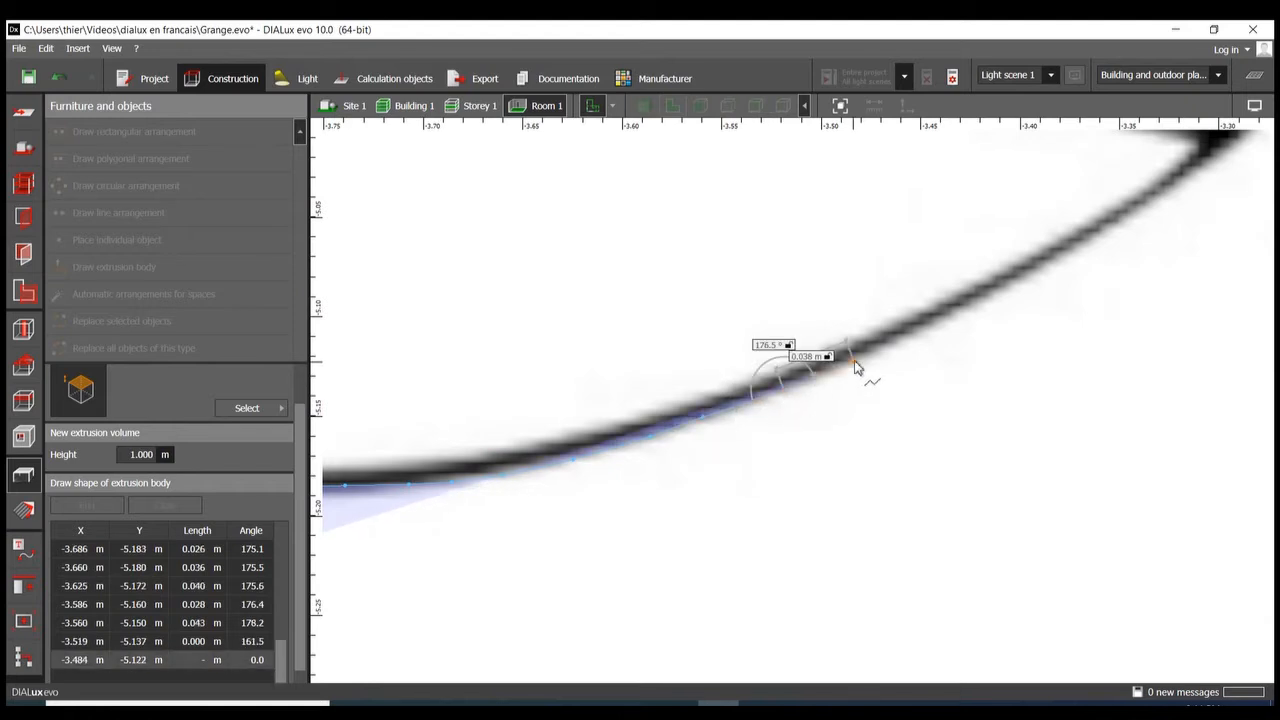
click(918, 338)
click(962, 314)
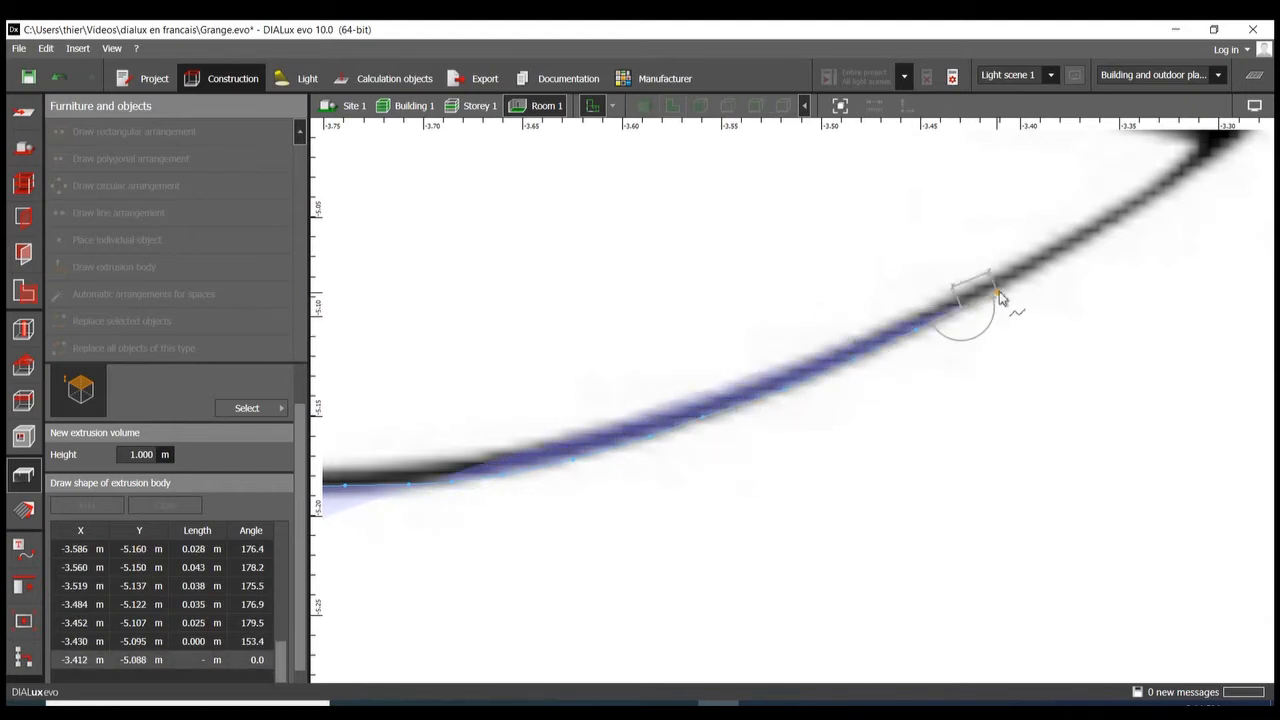
click(1010, 290)
click(1053, 255)
click(1108, 219)
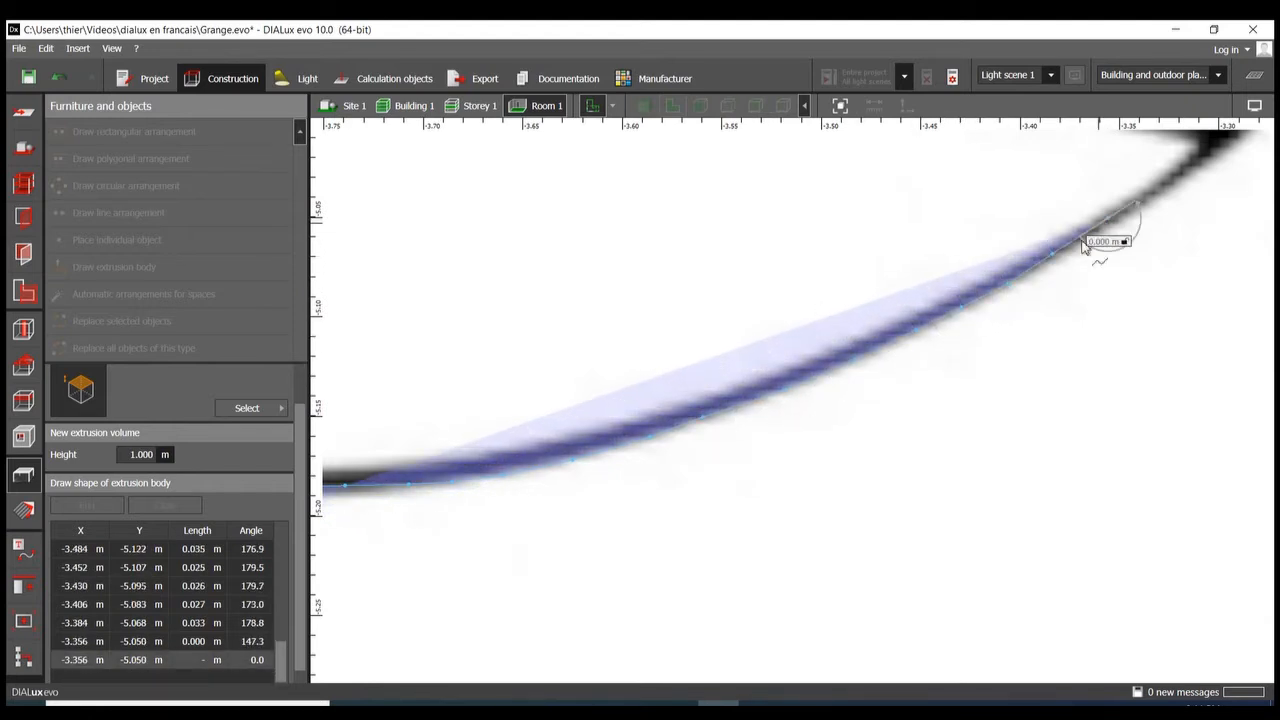
Carry the outline around the pointed tip of the lowest right branch and back onto its upper edge.
scroll(920, 312, down, 3)
scroll(1009, 289, up, 3)
click(971, 251)
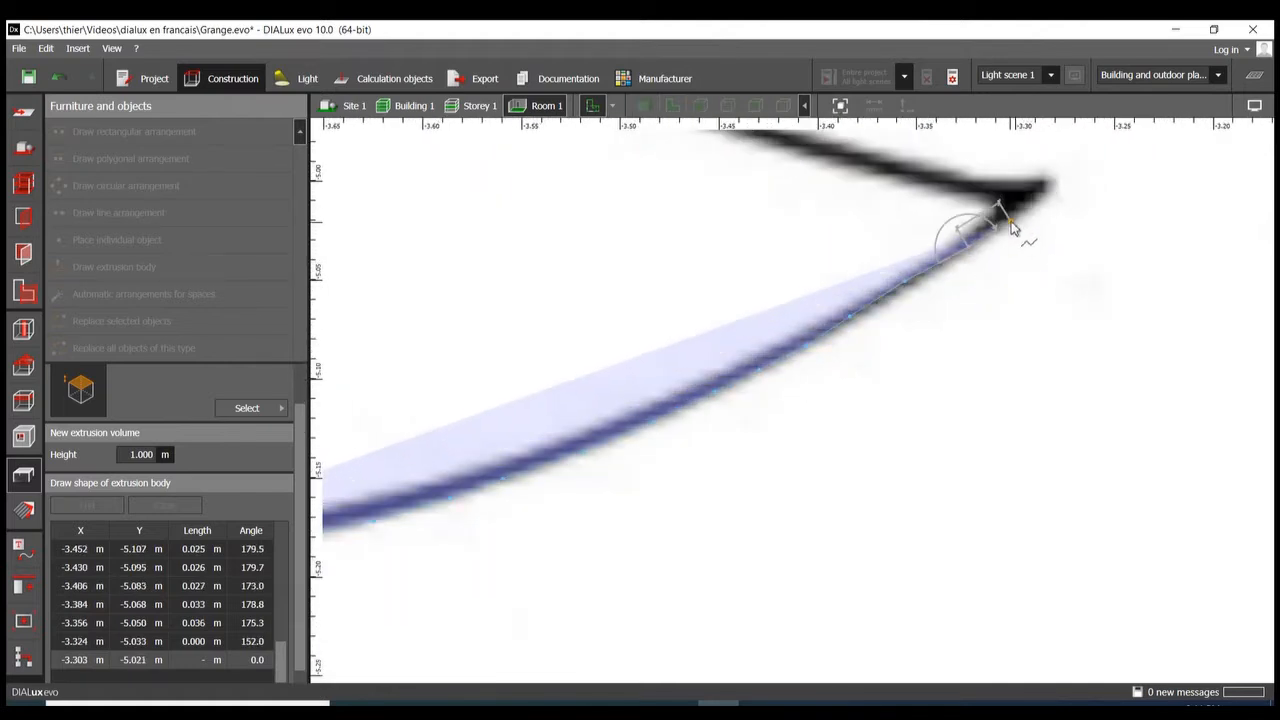
click(1014, 220)
click(1045, 190)
click(1045, 181)
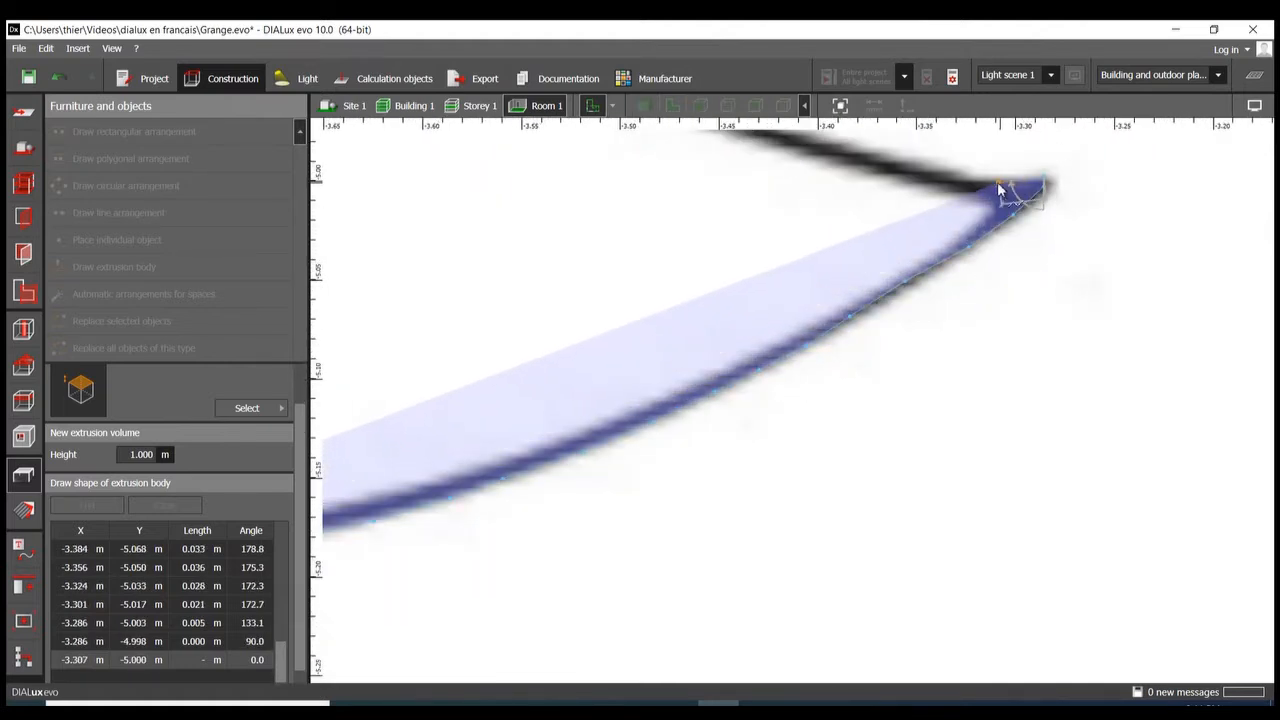
click(988, 183)
click(942, 179)
Continue tracing the lowest right branch's upper edge inward from the tip with two more outline points.
scroll(737, 509, down, 3)
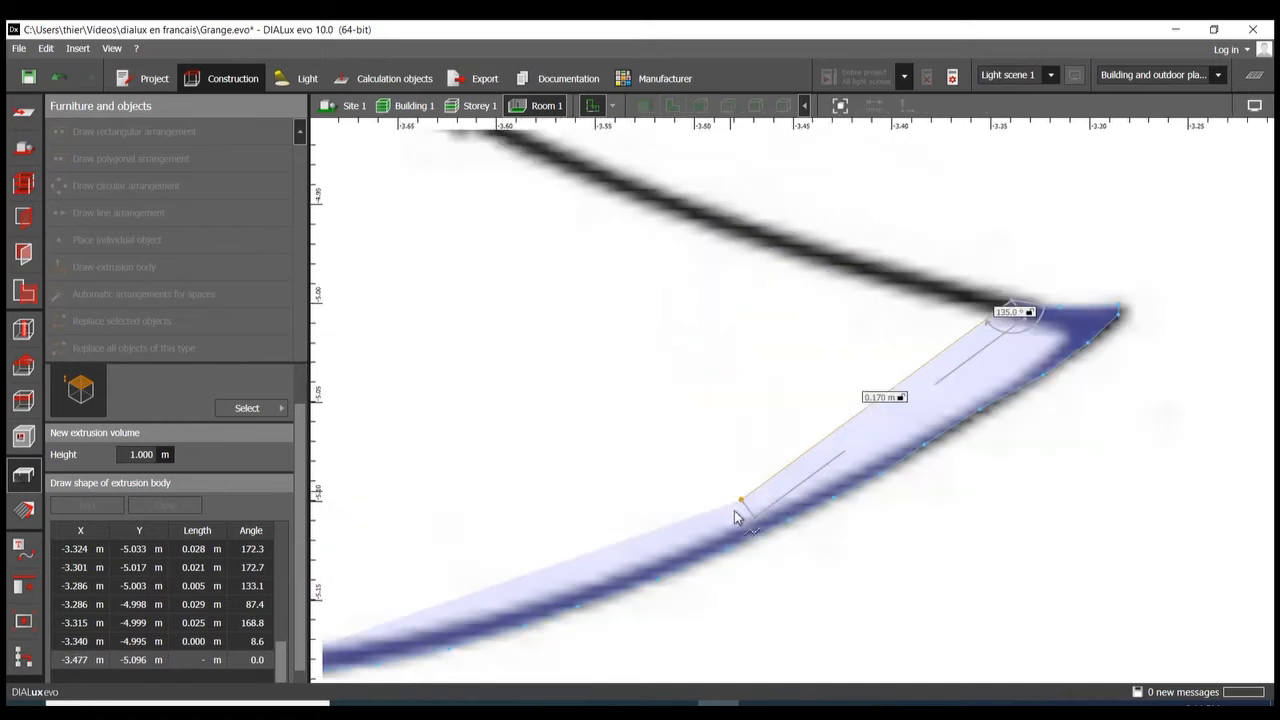
scroll(831, 640, up, 3)
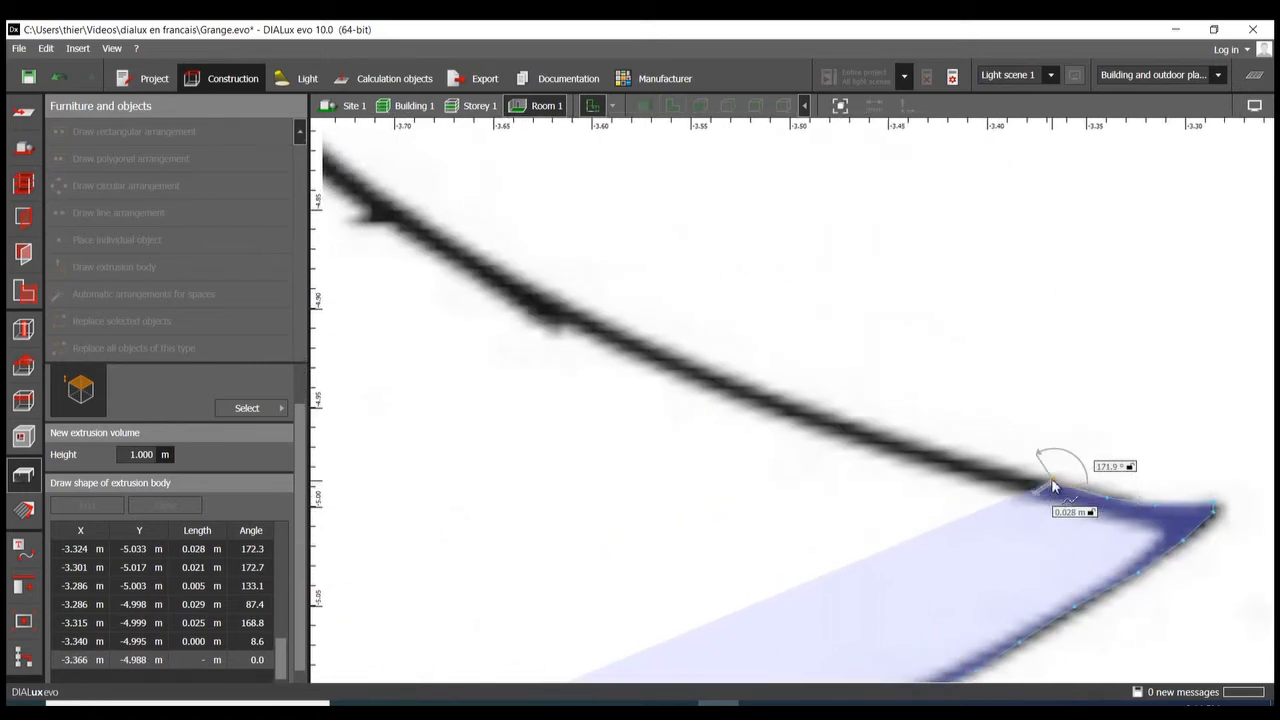
click(1060, 471)
click(964, 444)
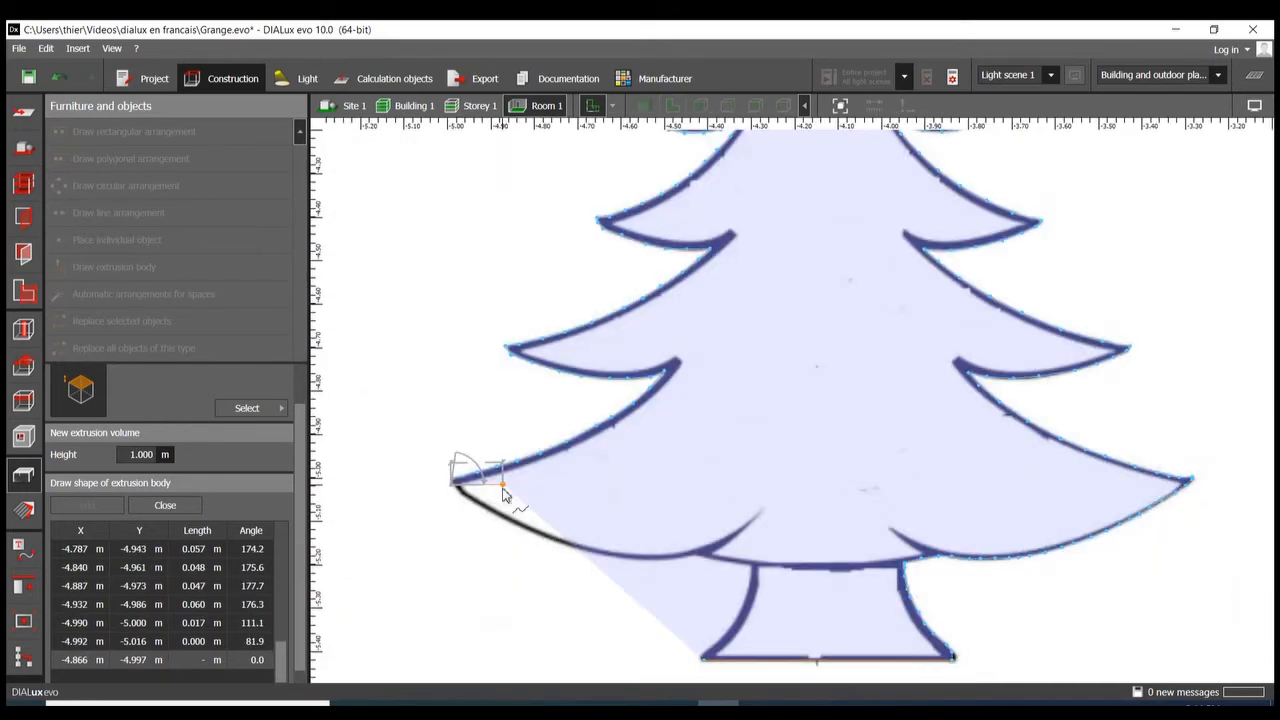
Trace the underside of the lowest left branch from its tip down toward the curve's lowest part.
scroll(437, 520, up, 3)
click(445, 509)
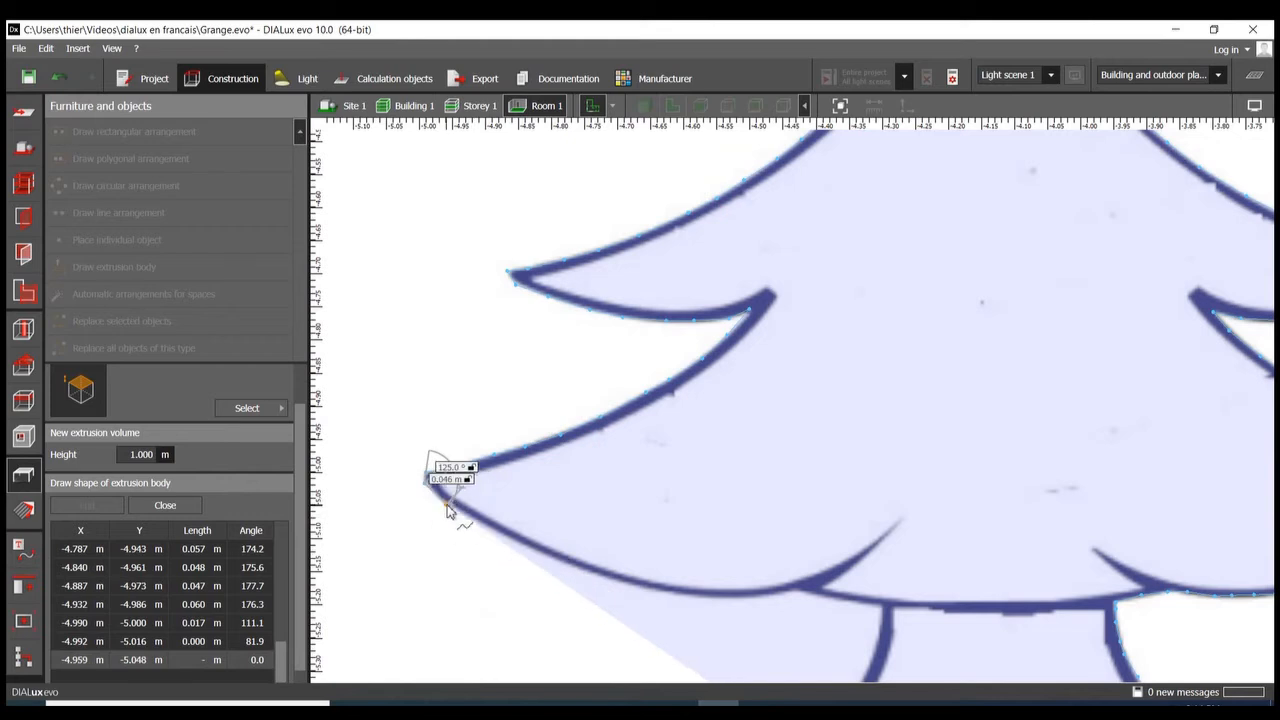
click(492, 537)
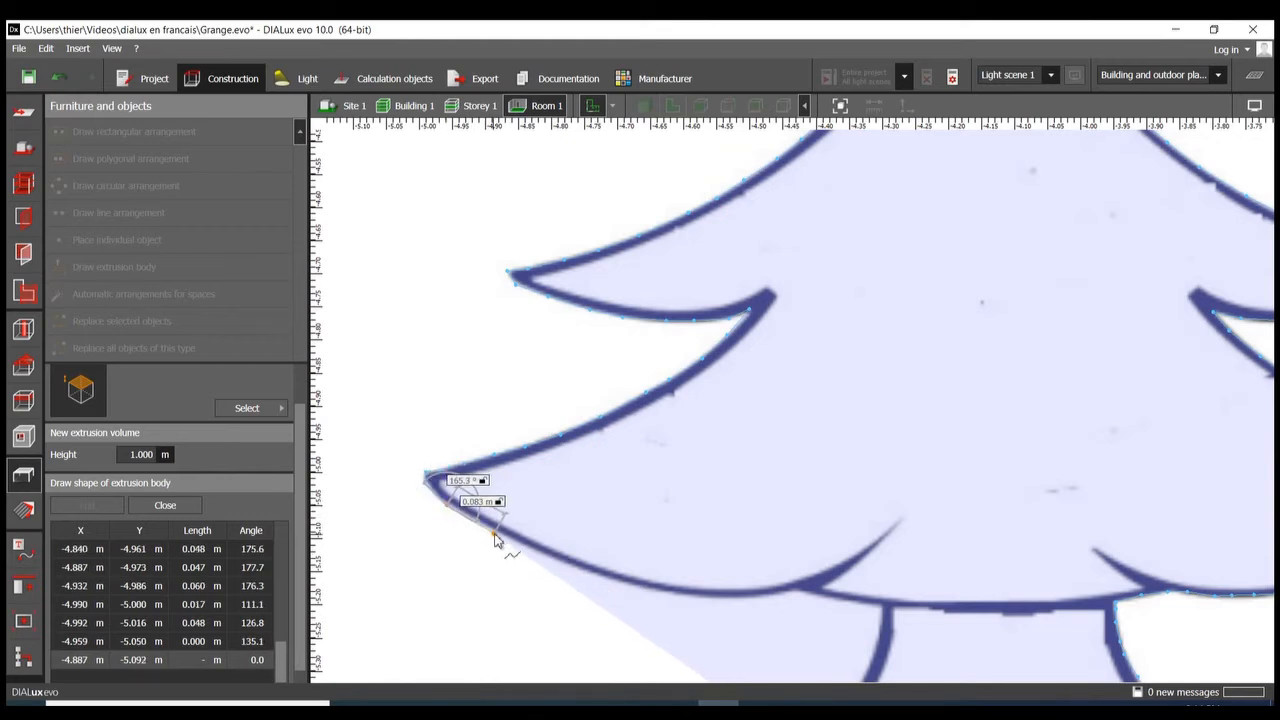
click(549, 559)
click(597, 581)
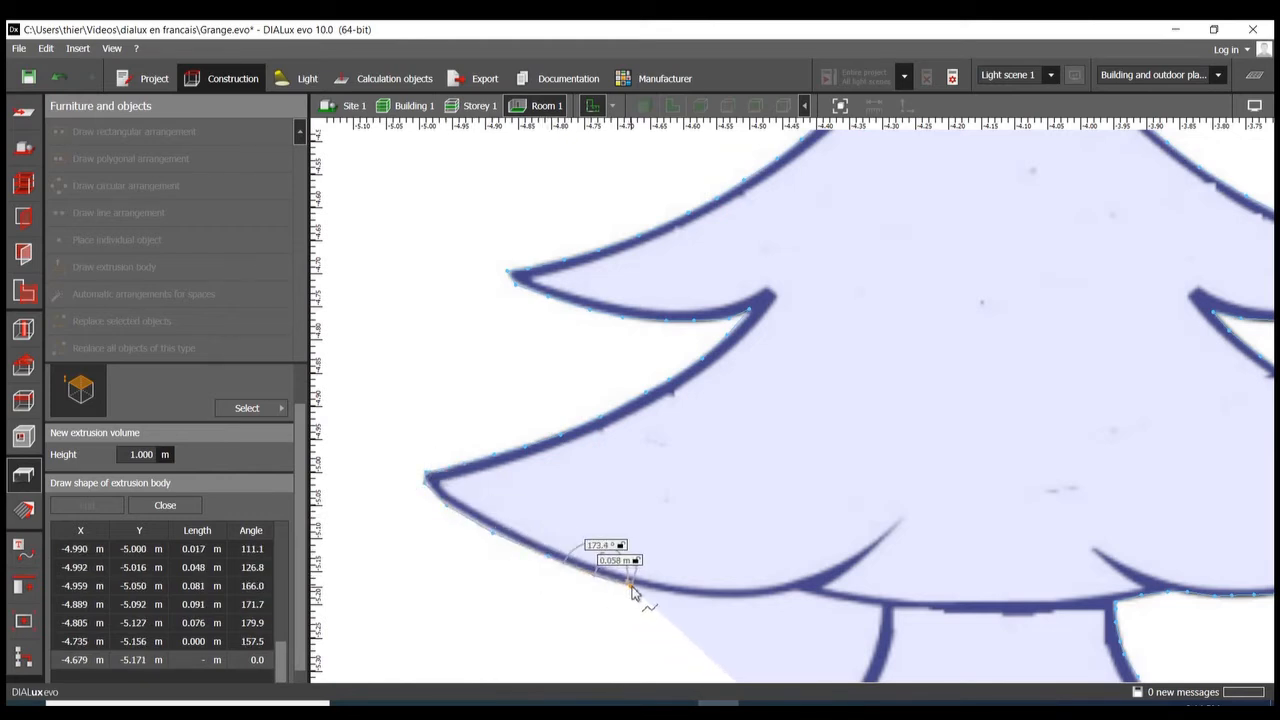
click(634, 591)
click(678, 597)
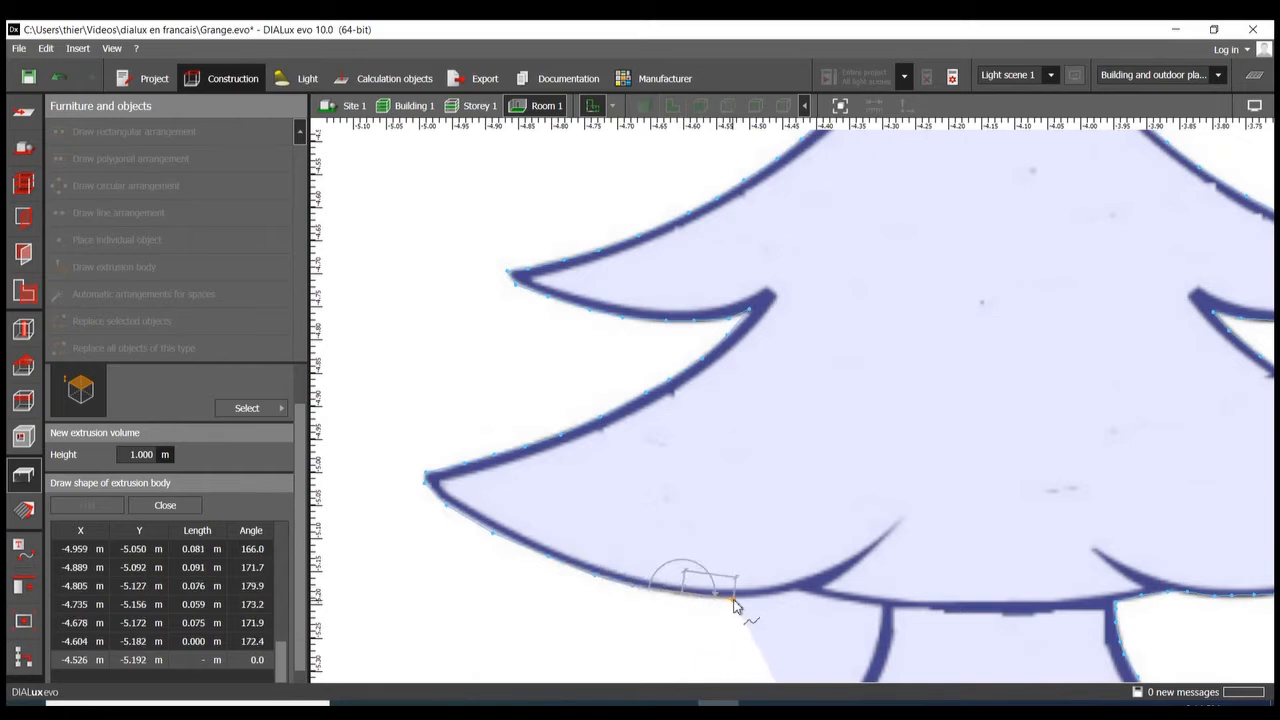
Continue the outline along the inner underside of the lowest left branch to the trunk's upper left corner.
click(733, 602)
click(768, 600)
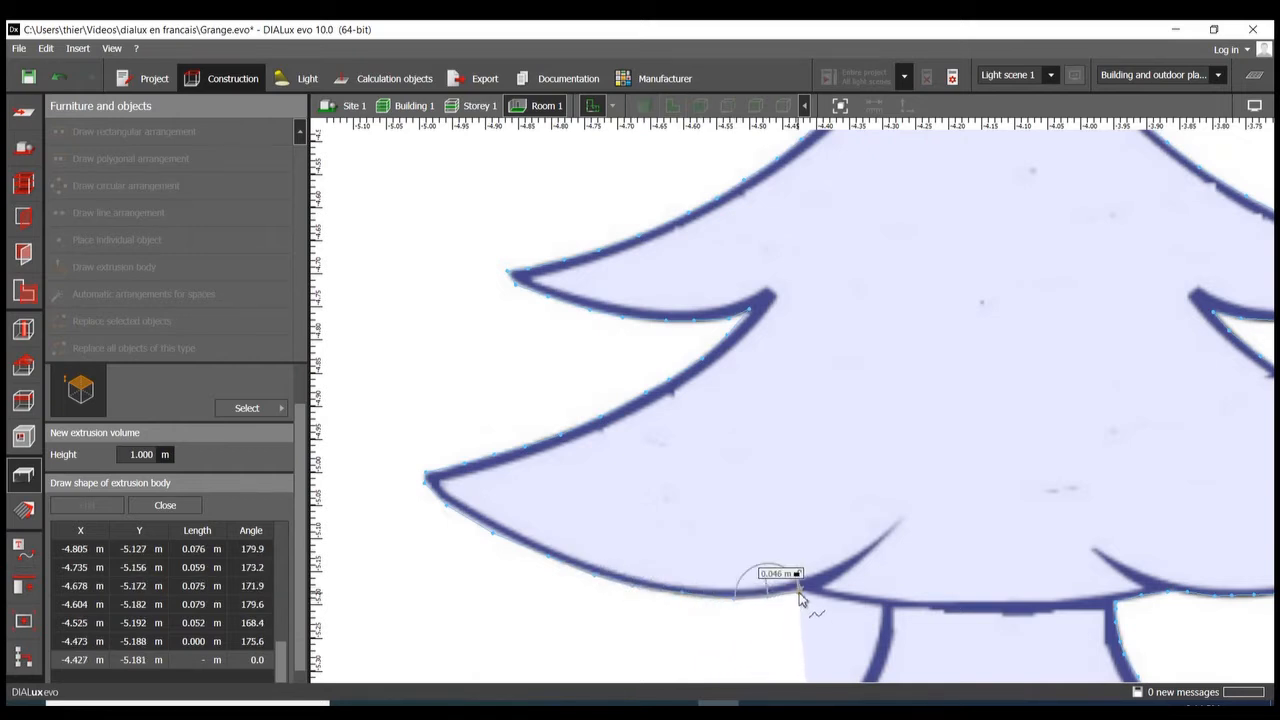
click(800, 596)
click(827, 600)
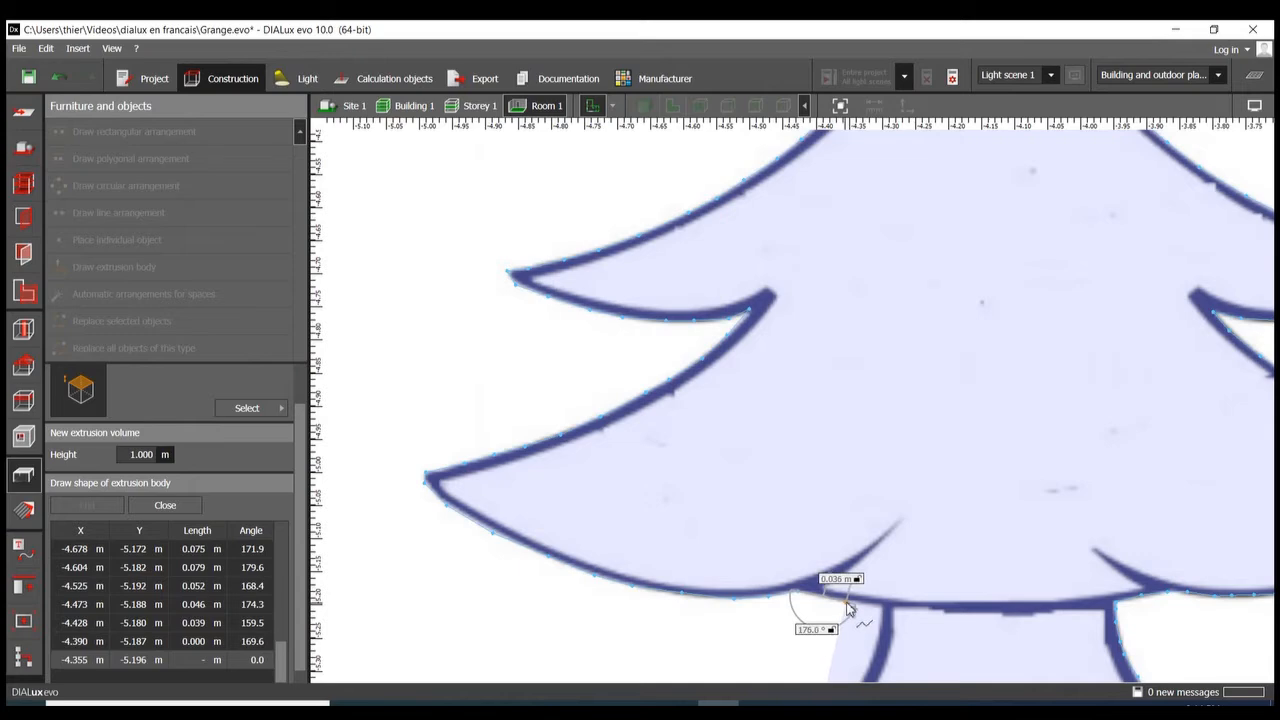
click(852, 604)
click(880, 611)
scroll(870, 523, down, 3)
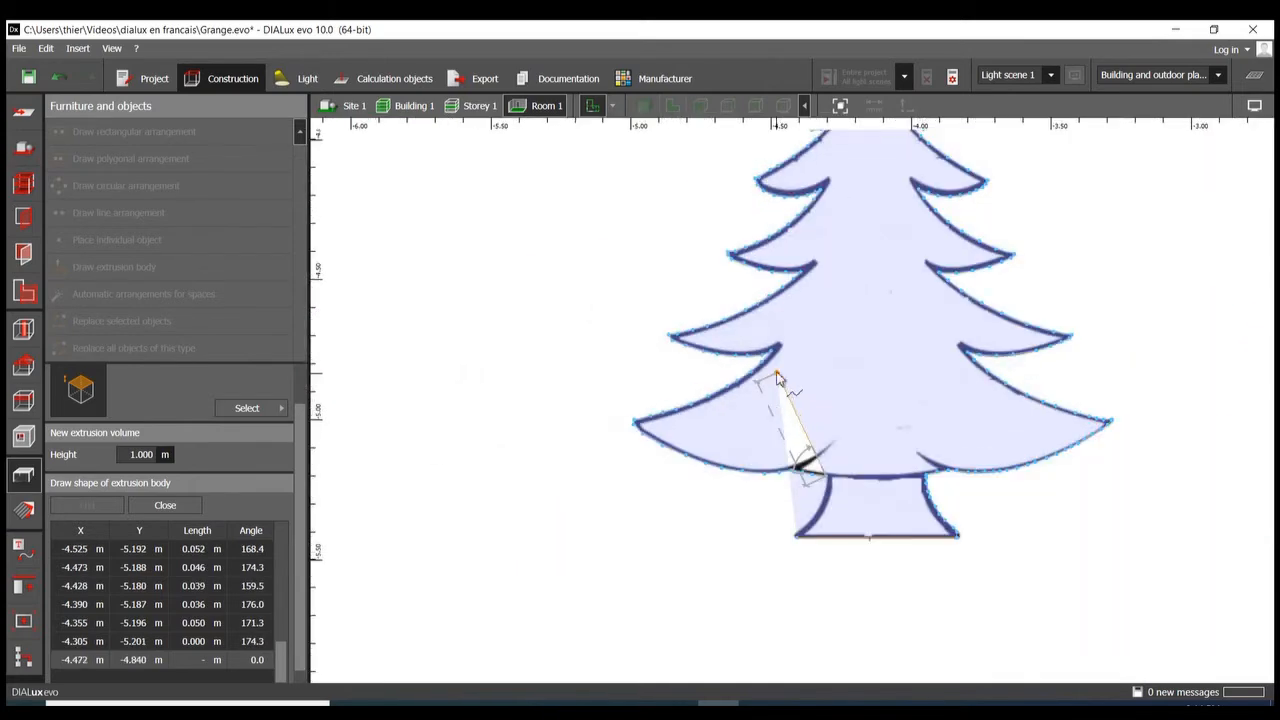
Trace the trunk's curved left side with short segments from the foliage down to its bottom left corner.
scroll(790, 400, up, 3)
click(862, 548)
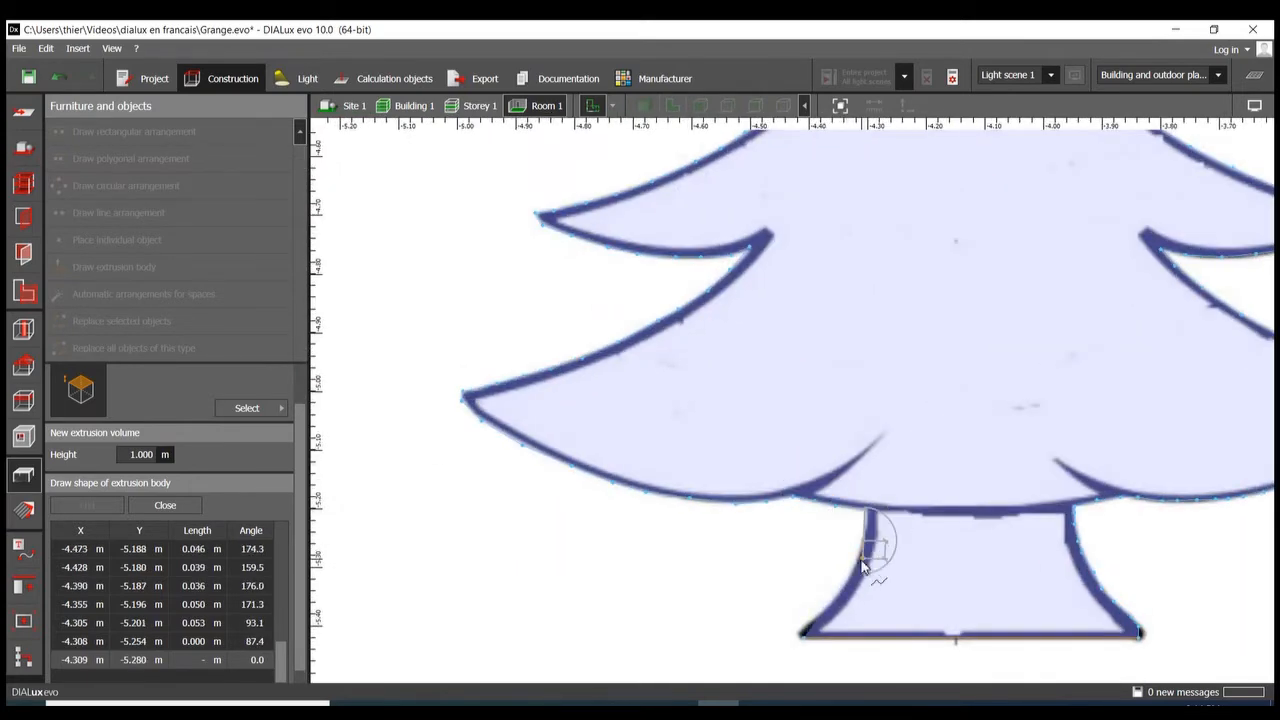
click(850, 574)
click(838, 599)
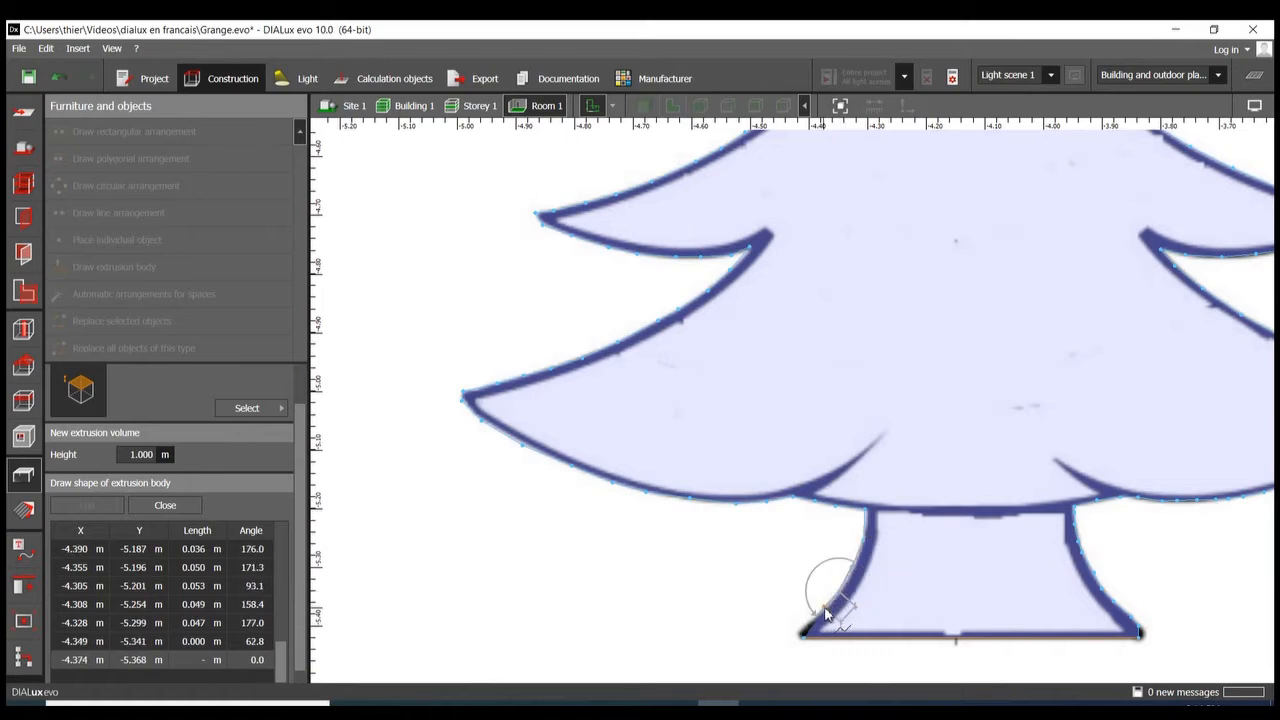
click(818, 621)
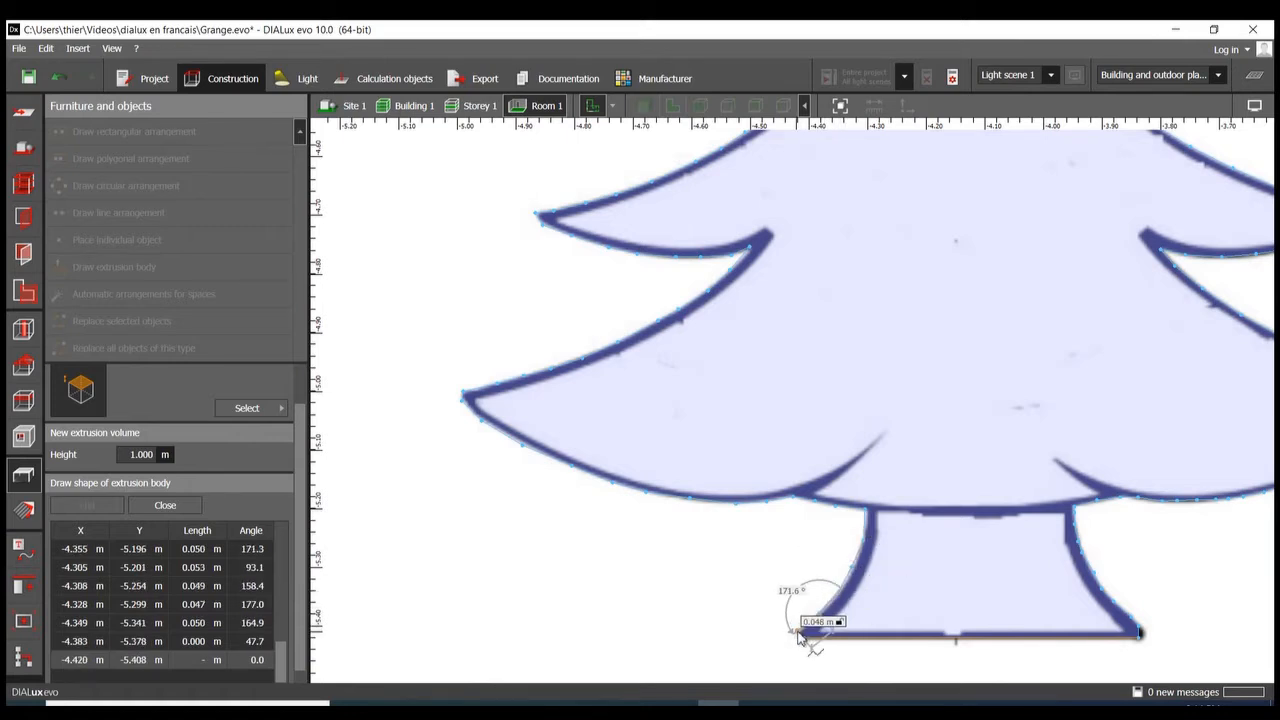
click(802, 630)
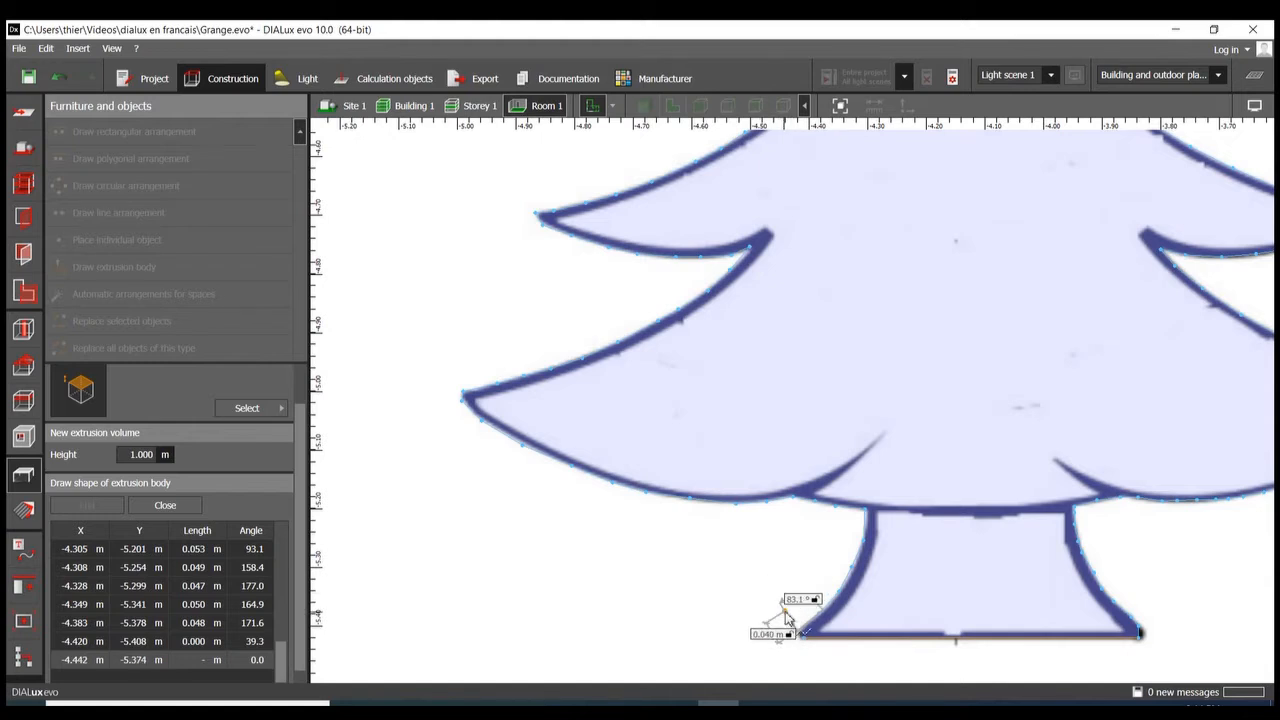
Close the tree outline to create the extrusion body, and decline saving the project.
right_click(785, 613)
click(830, 623)
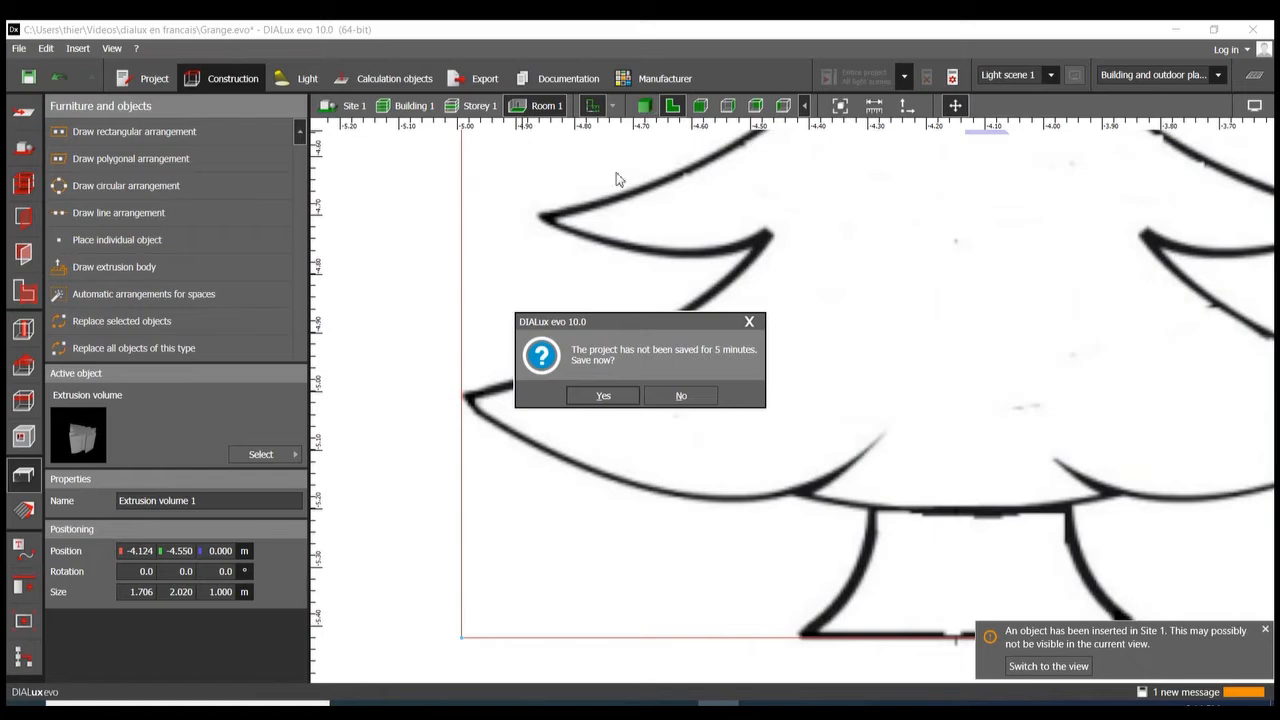
click(681, 395)
Examine the tree plan and the extrusion body's location in Room 1's 3D view from outside the building.
click(644, 105)
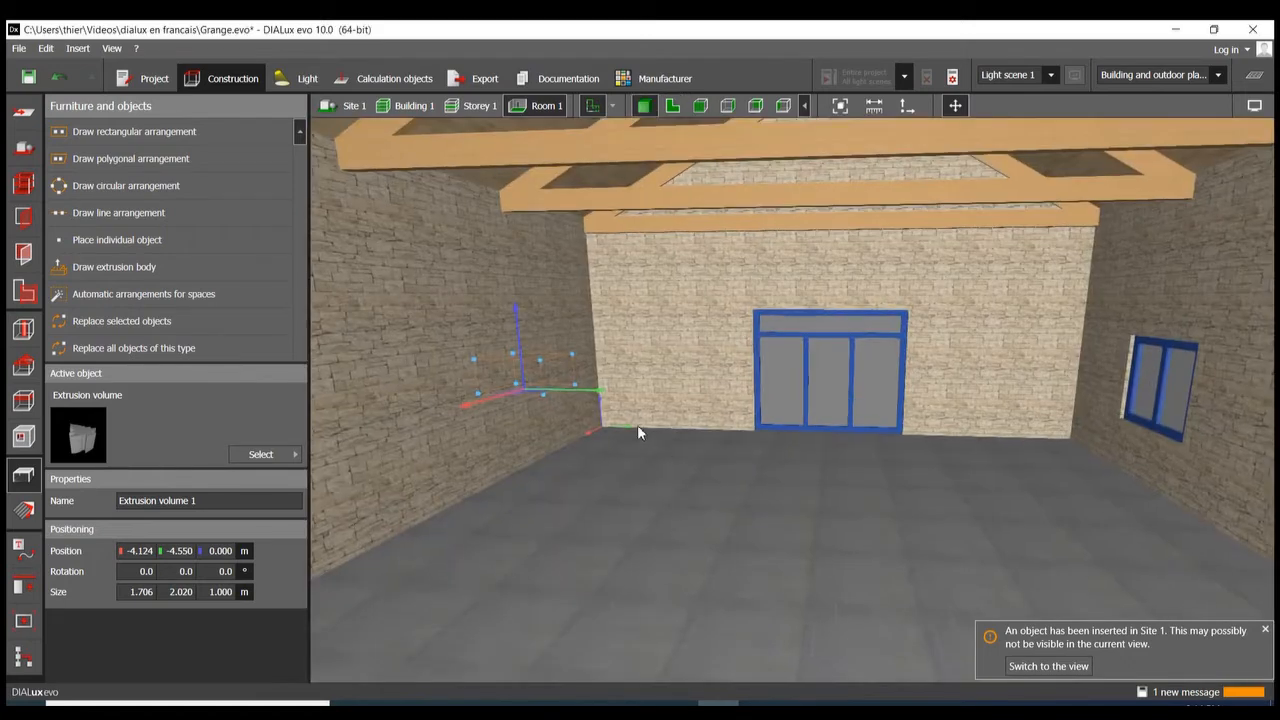
scroll(782, 437, down, 5)
scroll(782, 437, down, 4)
scroll(546, 336, up, 5)
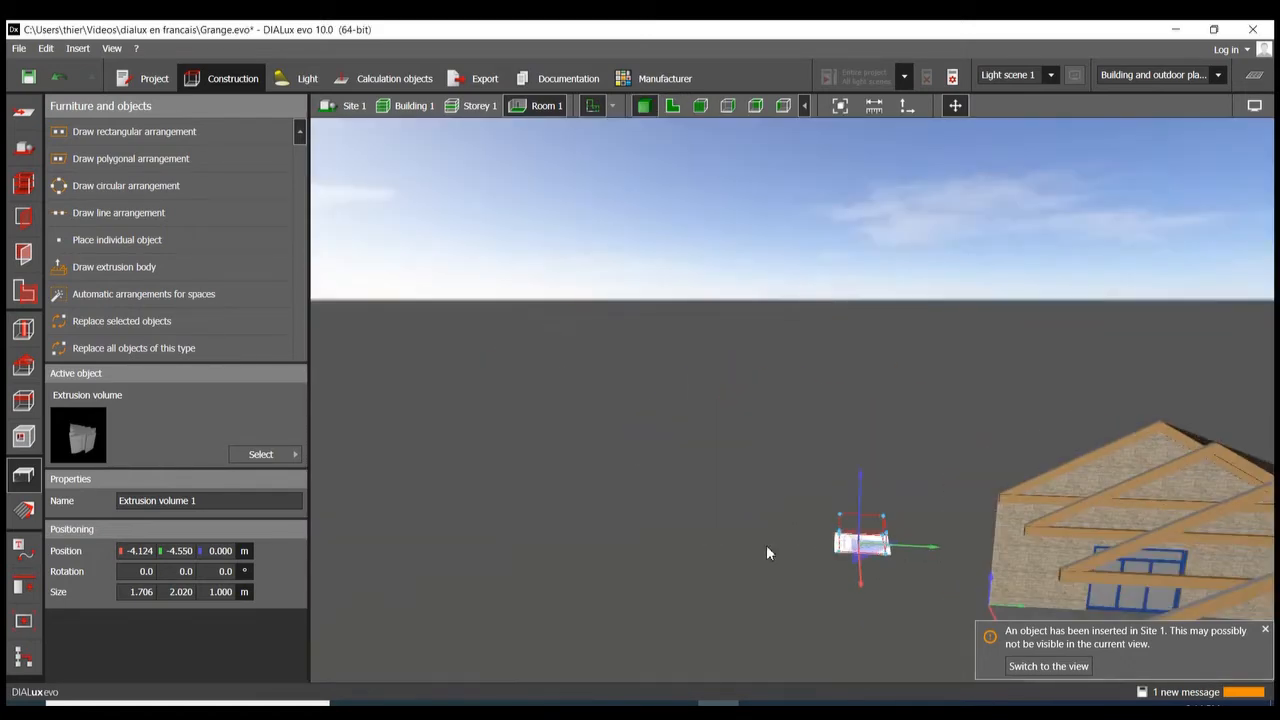
scroll(888, 637, up, 2)
scroll(888, 632, up, 1)
right_drag(683, 427, 815, 422)
scroll(610, 437, up, 5)
click(749, 462)
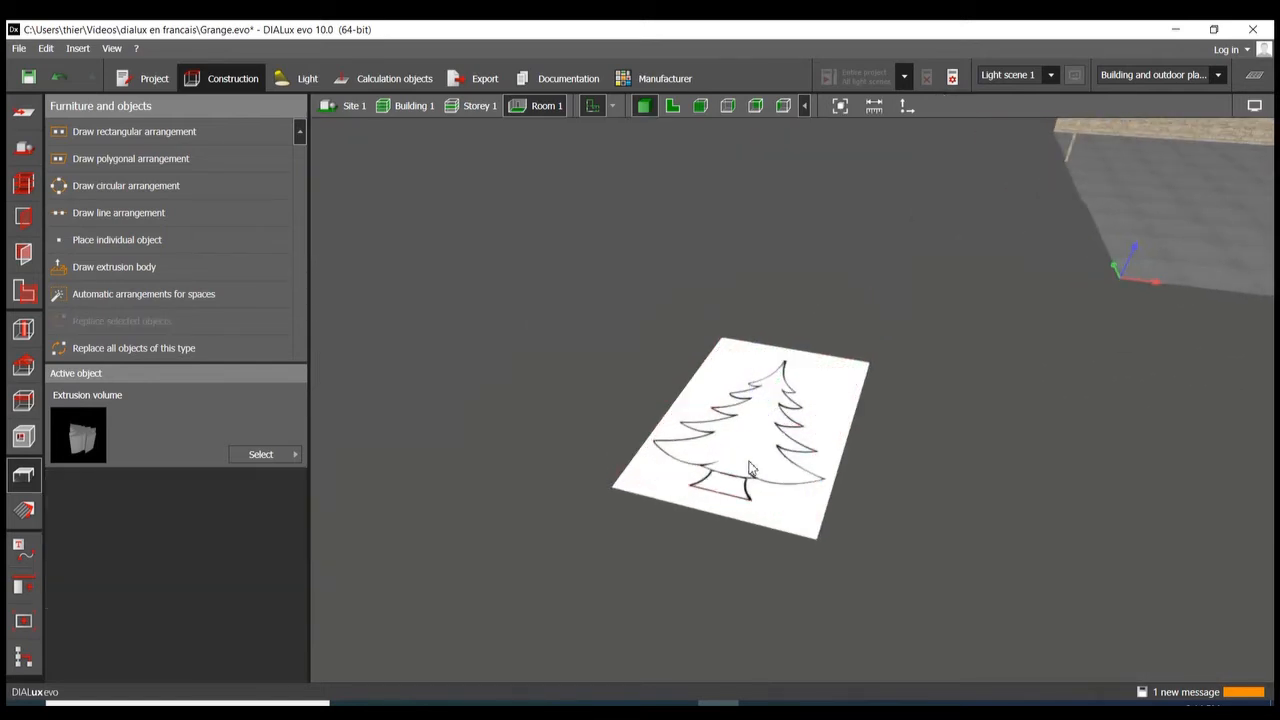
Check the tree drawing in Room 1's floor plan view for the extrusion body.
click(668, 108)
scroll(665, 380, down, 5)
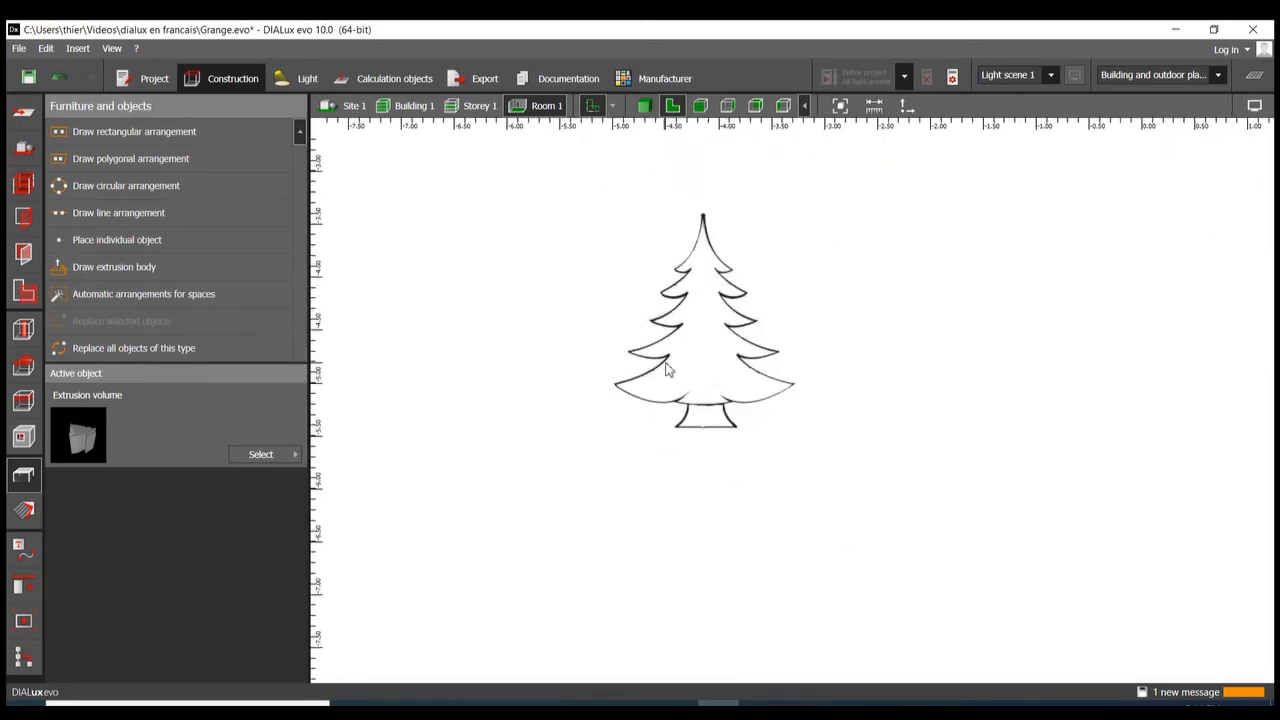
scroll(686, 480, down, 4)
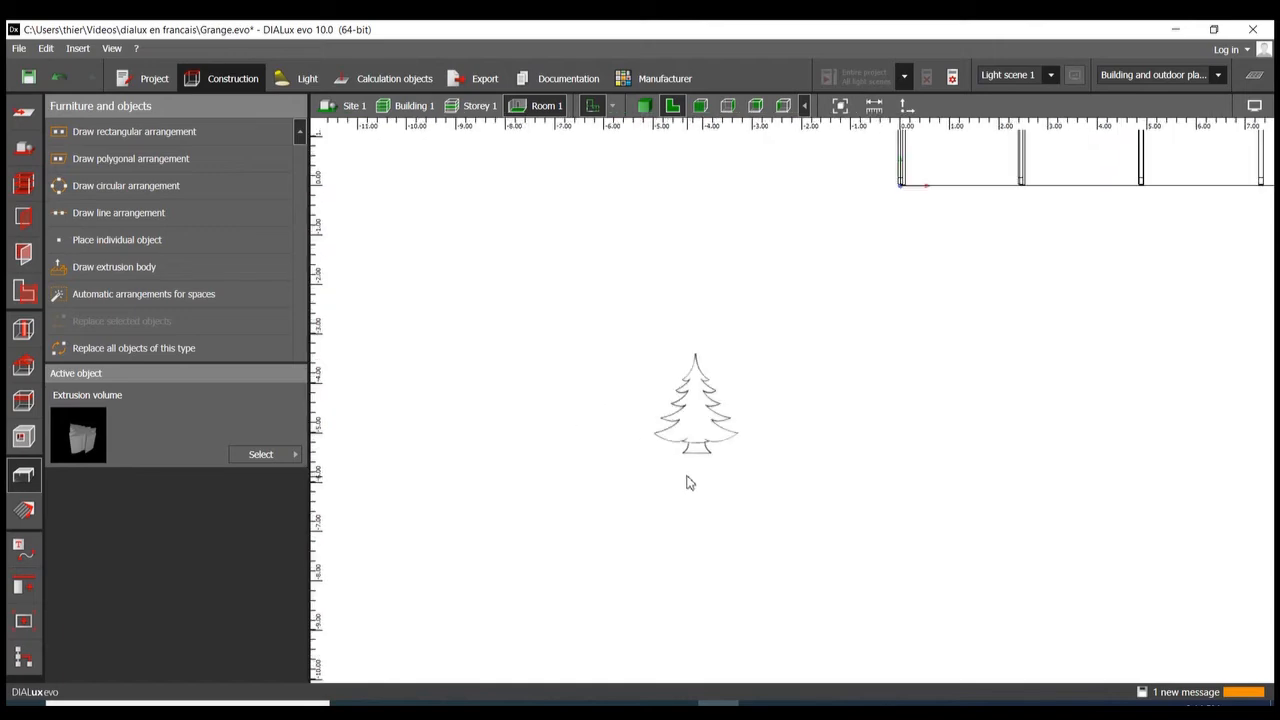
scroll(651, 471, up, 3)
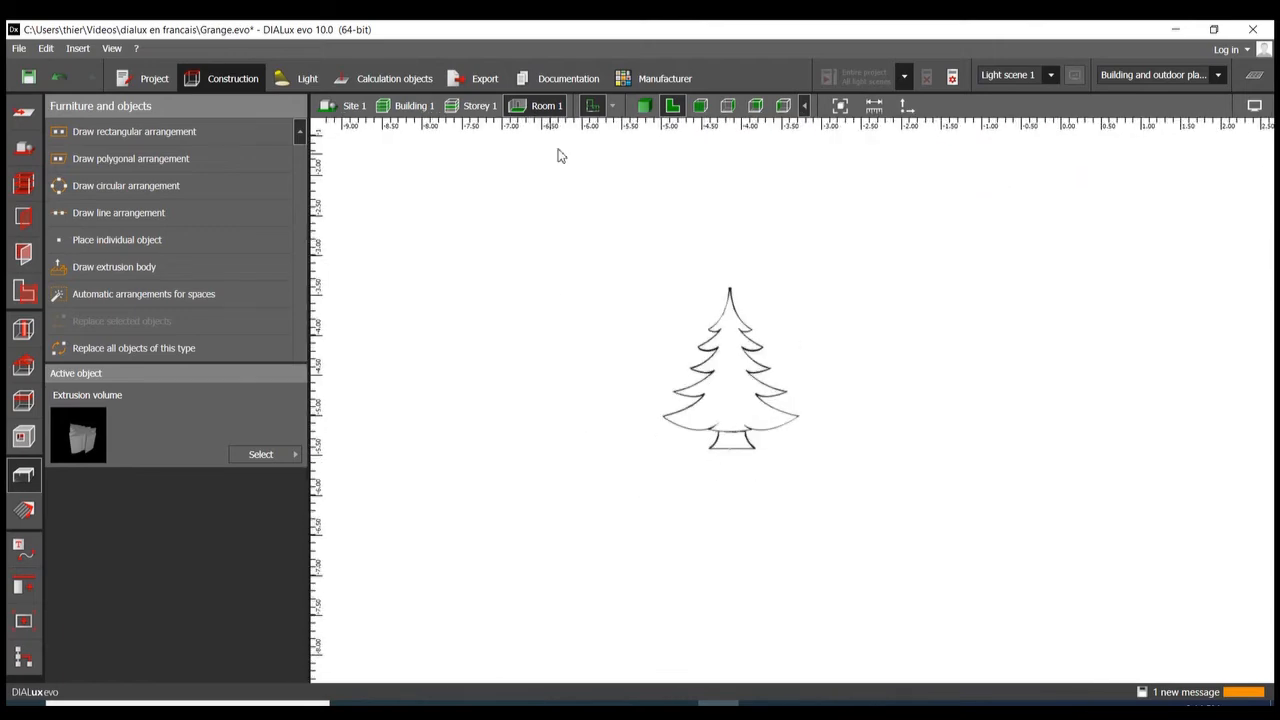
Show Site 1 in 3D and examine the tree extrusion body's shape beside the barn from several angles.
click(641, 108)
mouse_move(680, 486)
right_down()
mouse_move(762, 462)
mouse_move(729, 383)
mouse_move(643, 518)
mouse_move(662, 507)
right_up()
click(348, 111)
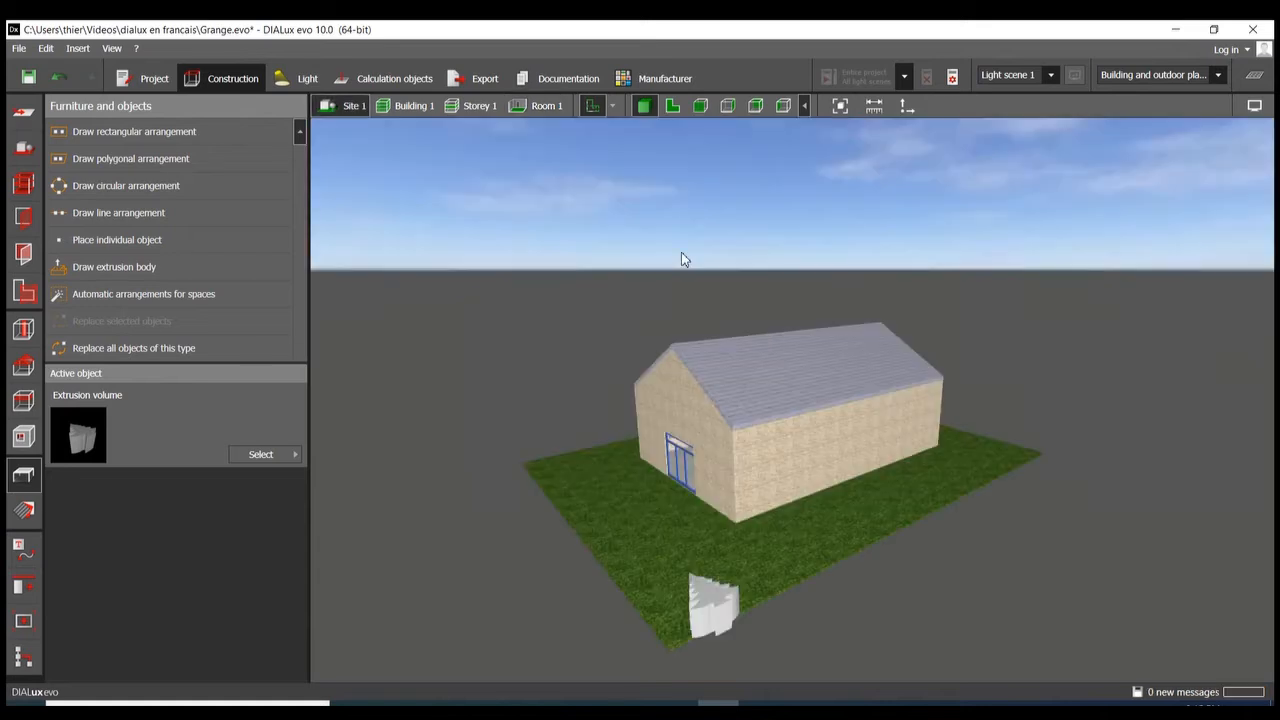
click(707, 610)
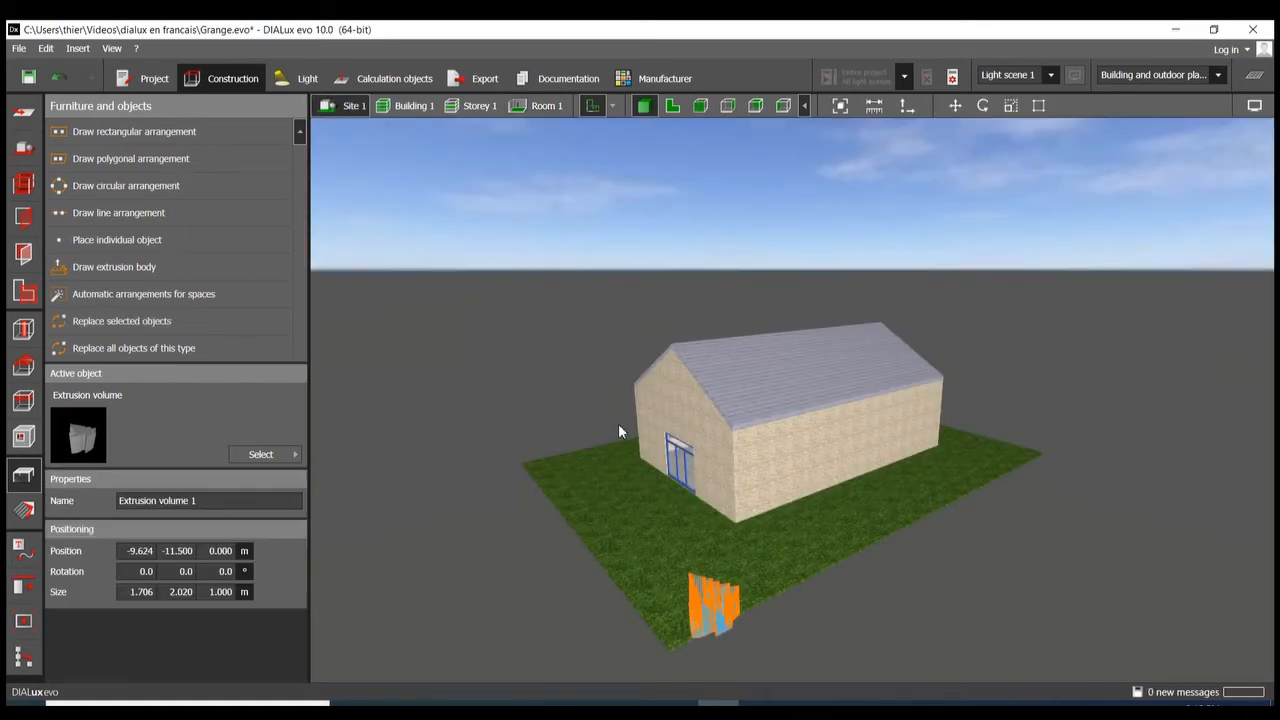
scroll(620, 432, down, 5)
right_drag(697, 527, 663, 470)
right_drag(788, 340, 940, 380)
scroll(584, 547, up, 5)
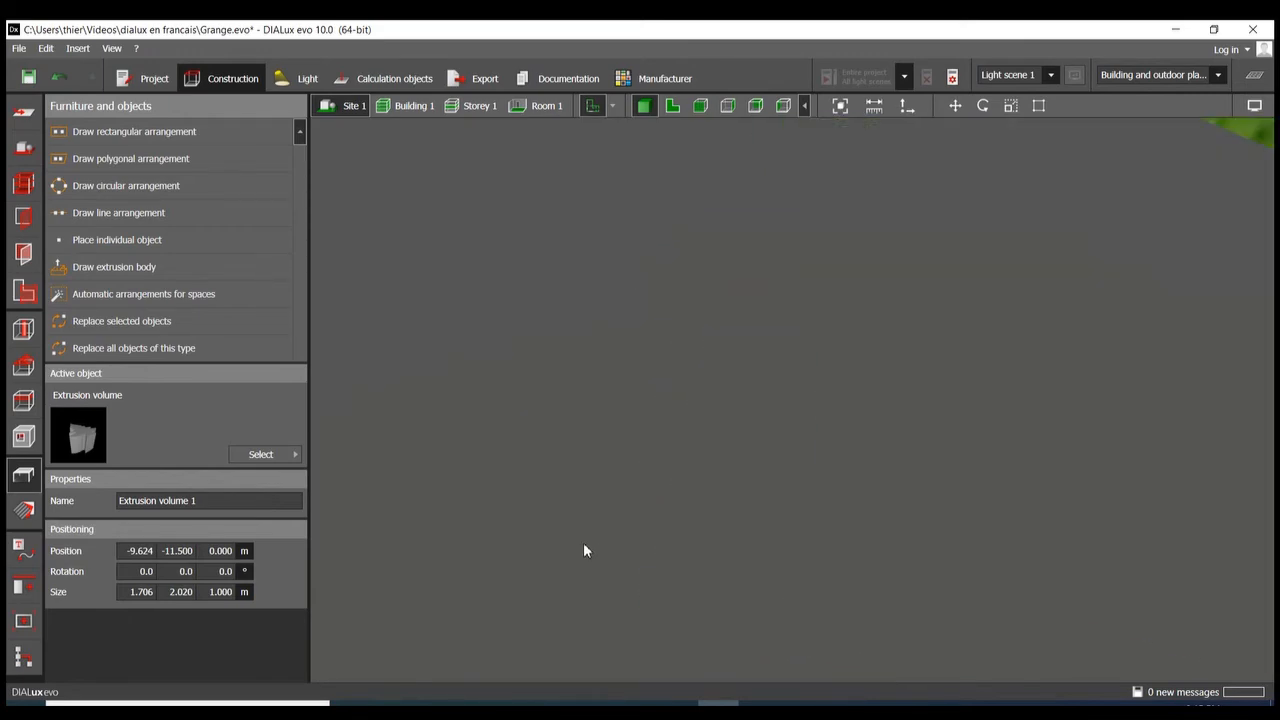
scroll(583, 542, down, 5)
click(948, 533)
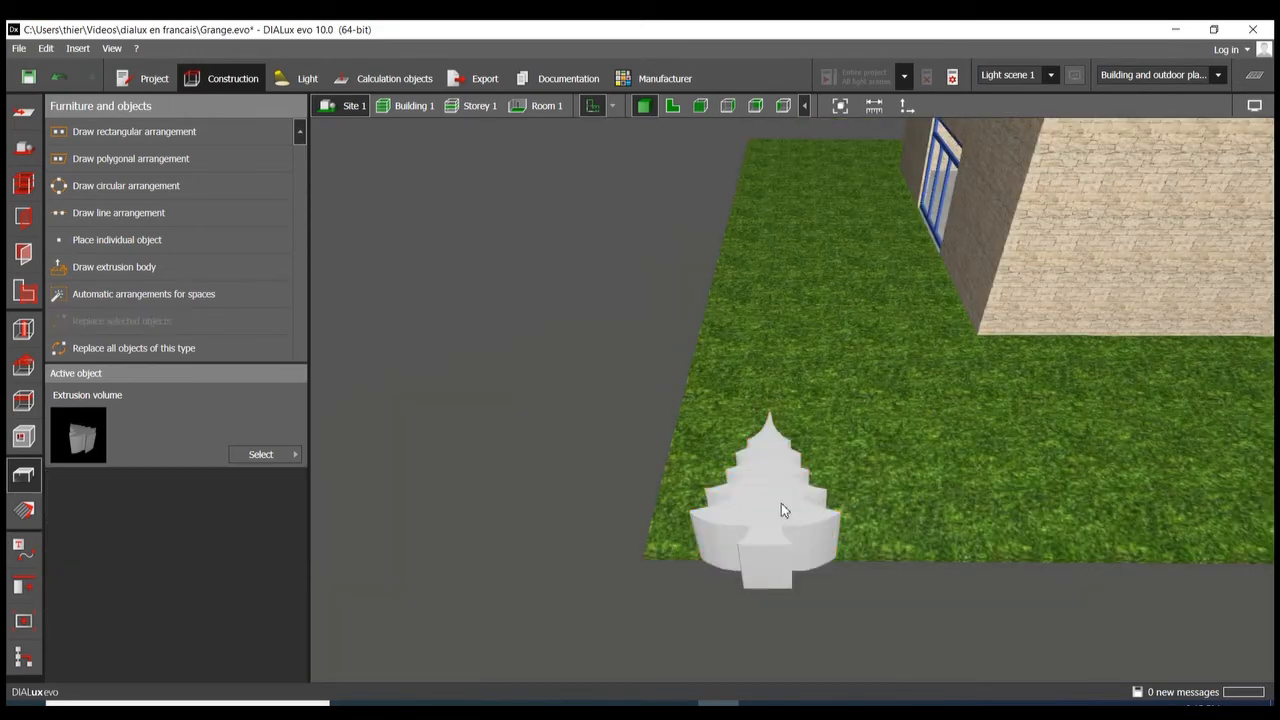
Set the tree extrusion body's thickness to 0.020 m and stand it upright with a rotation of 90°, 0° and 90°.
click(781, 503)
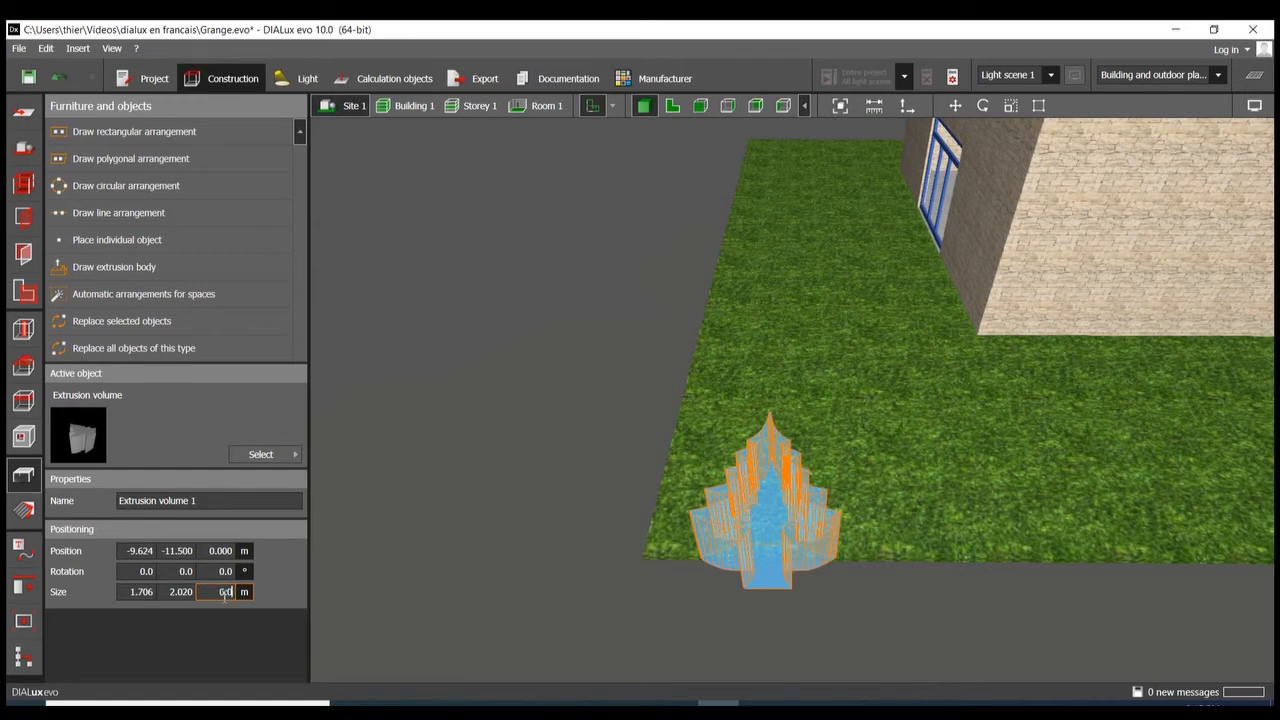
key(Return)
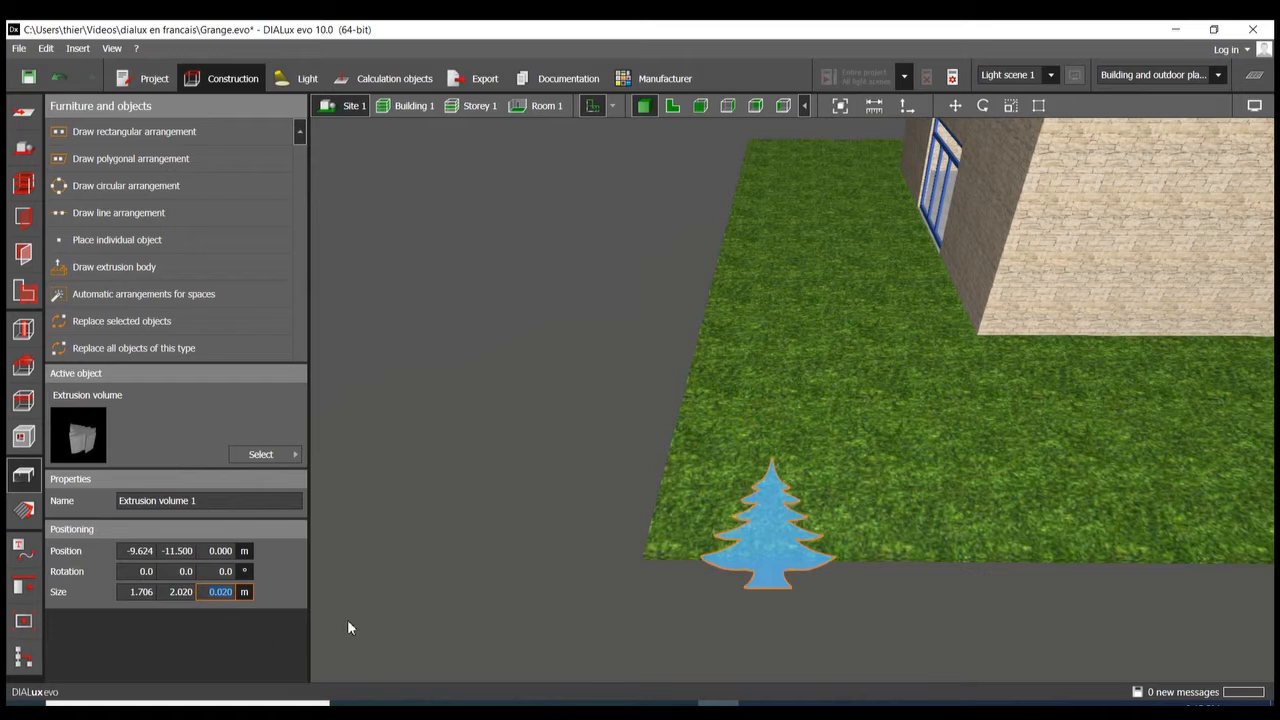
click(185, 572)
text(90)
key(Return)
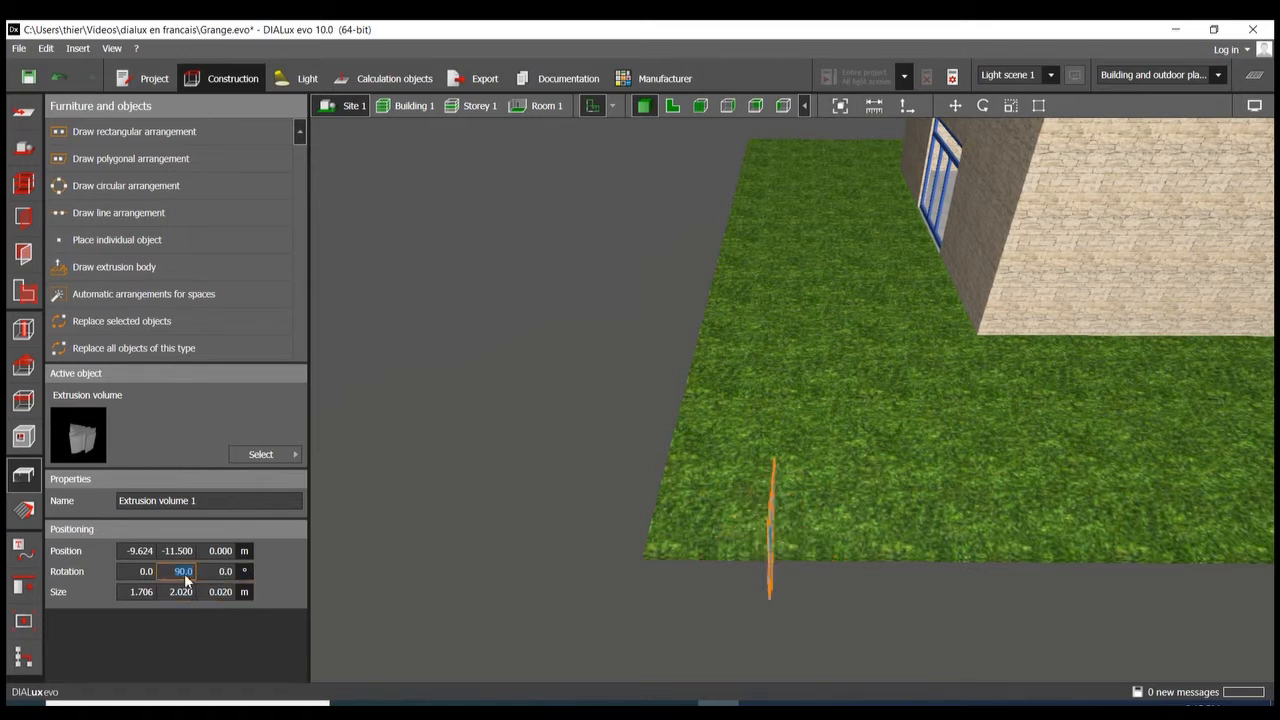
right_drag(798, 504, 385, 483)
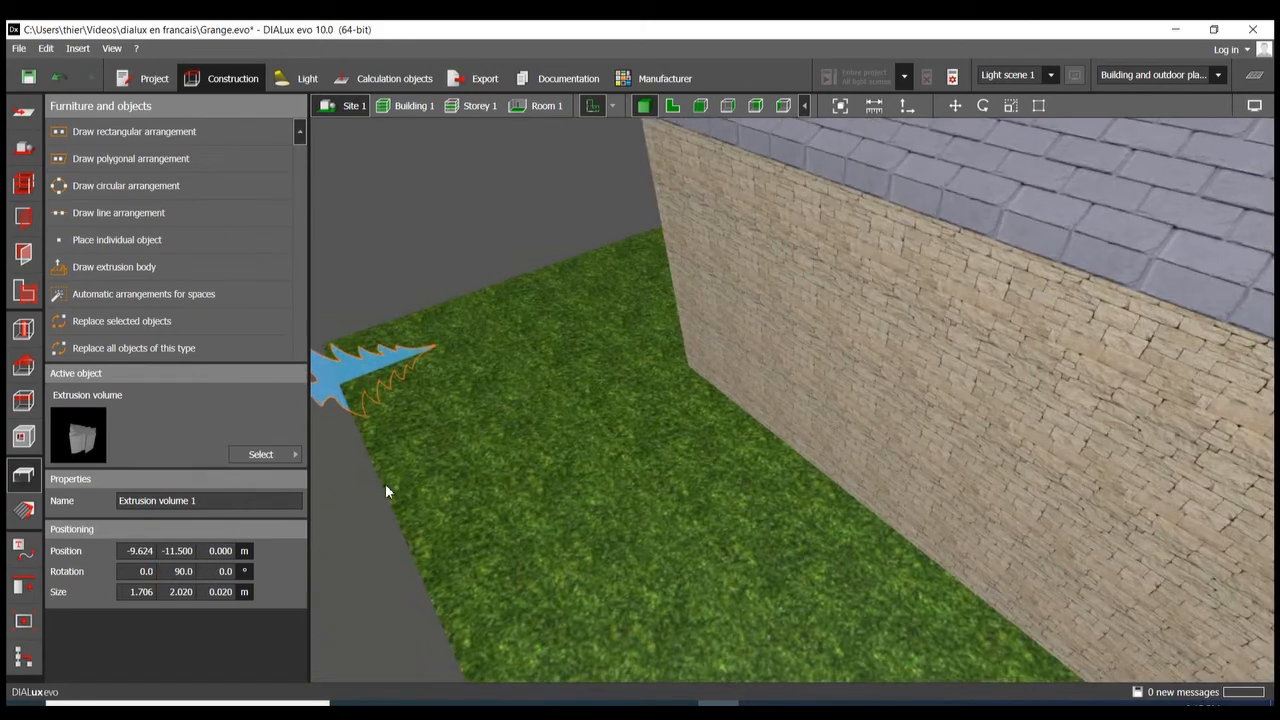
text(90)
key(Return)
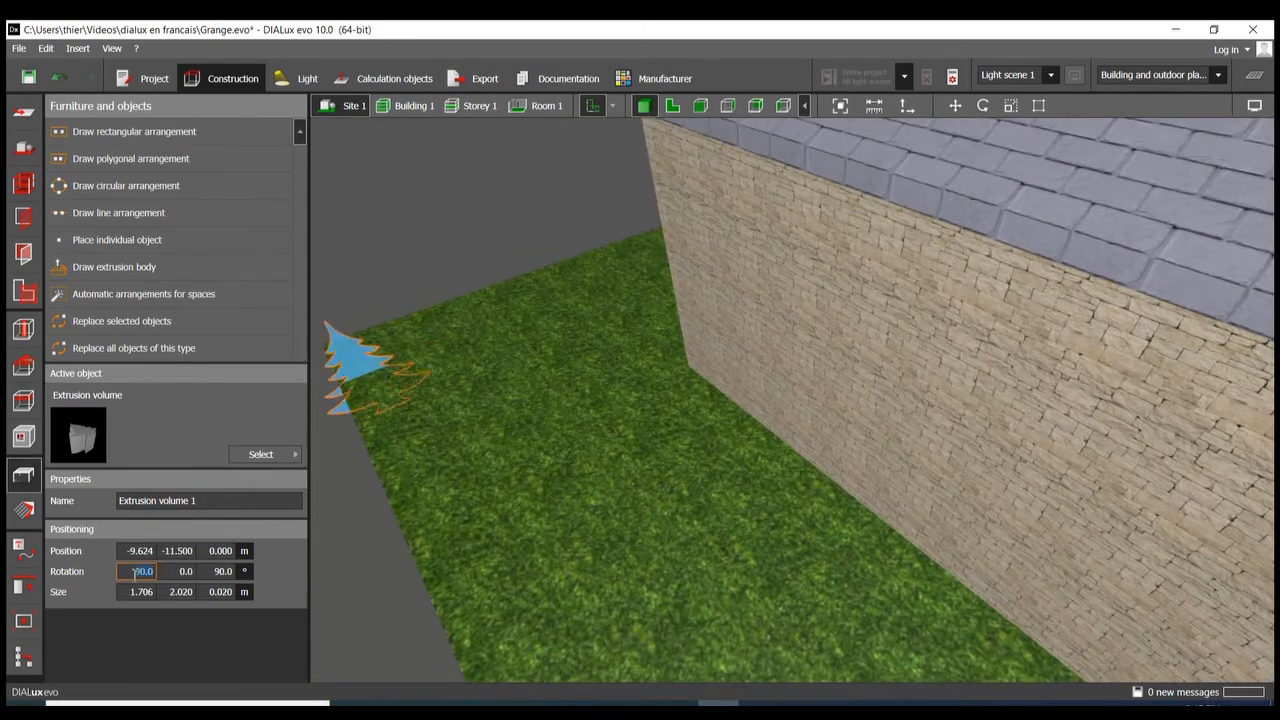
Move the upright tree in the front elevation to about X -1.216 m and raise it to about Z 0.870 m.
click(672, 105)
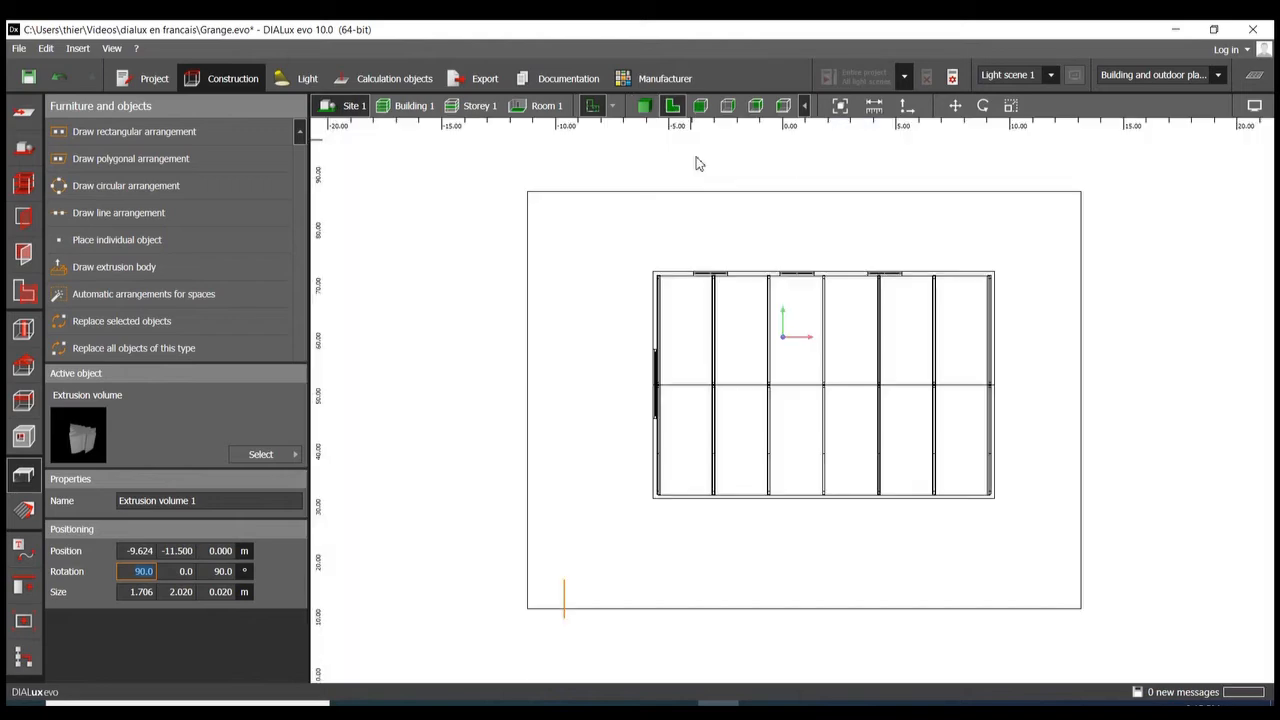
click(700, 105)
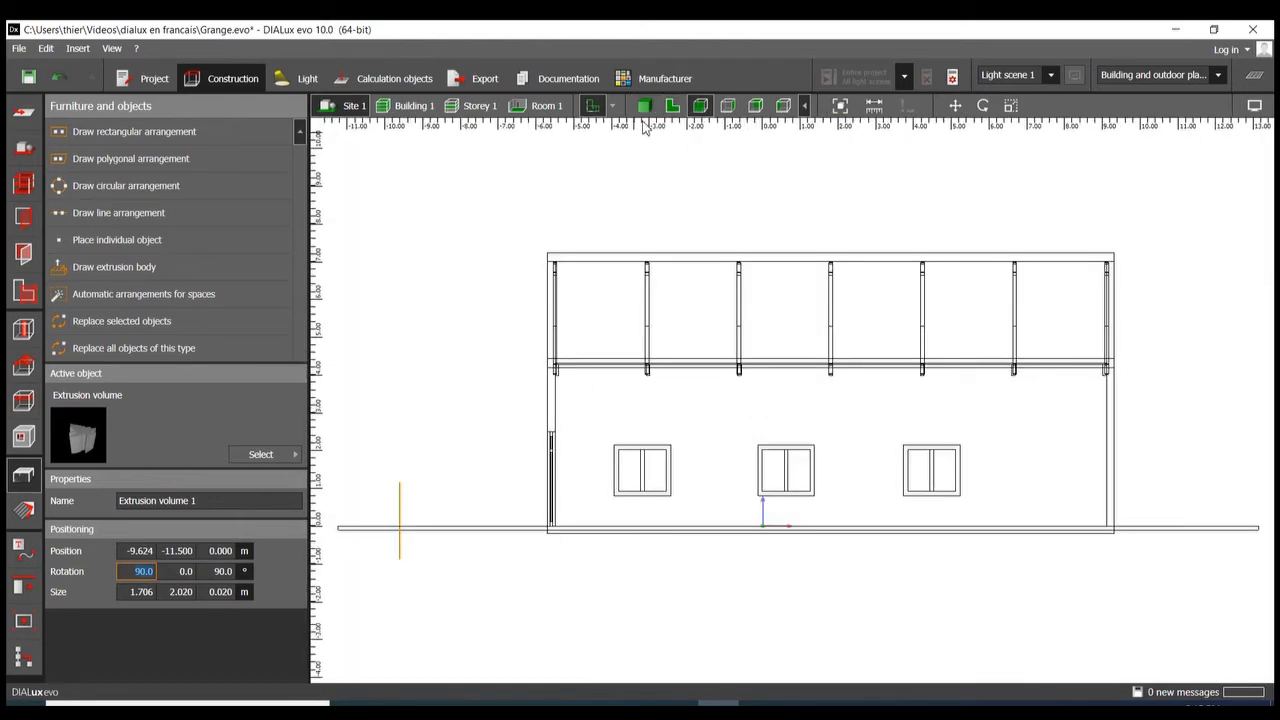
key(Tab)
click(955, 105)
drag(430, 532, 714, 497)
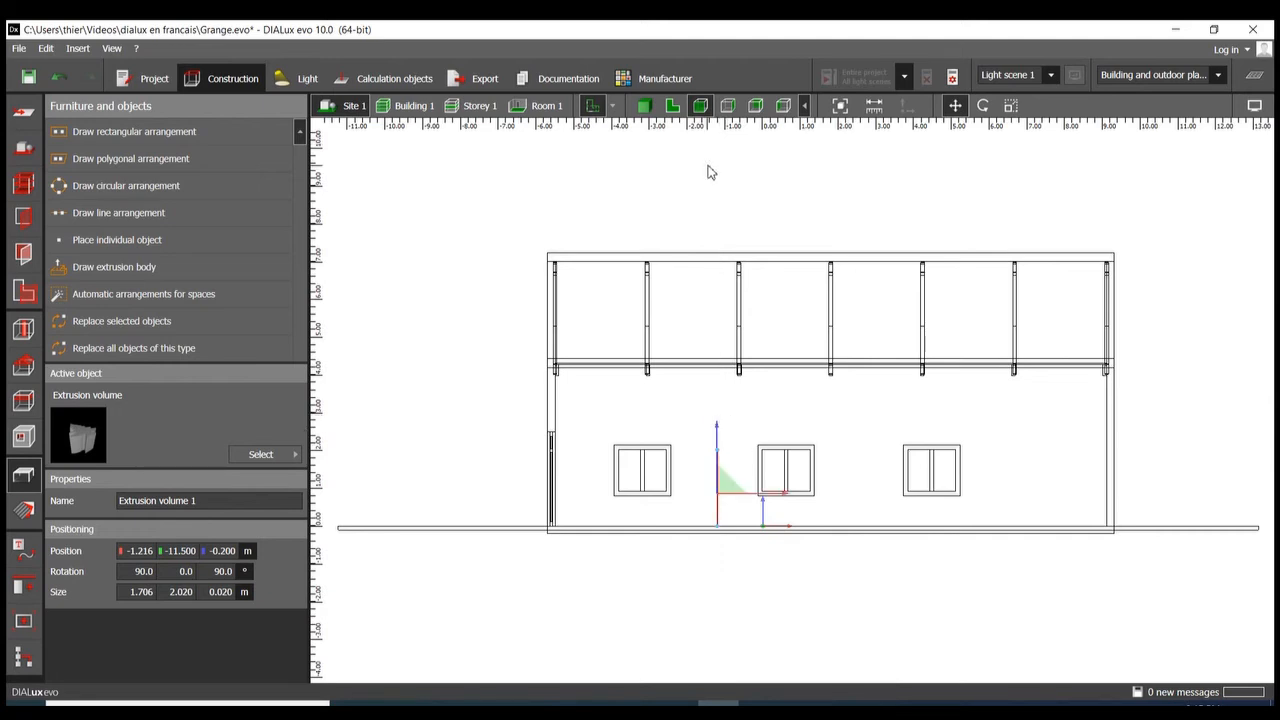
Move the tree in the site's floor plan along the Y axis into the barn, to about -2.938 m.
click(644, 105)
click(672, 105)
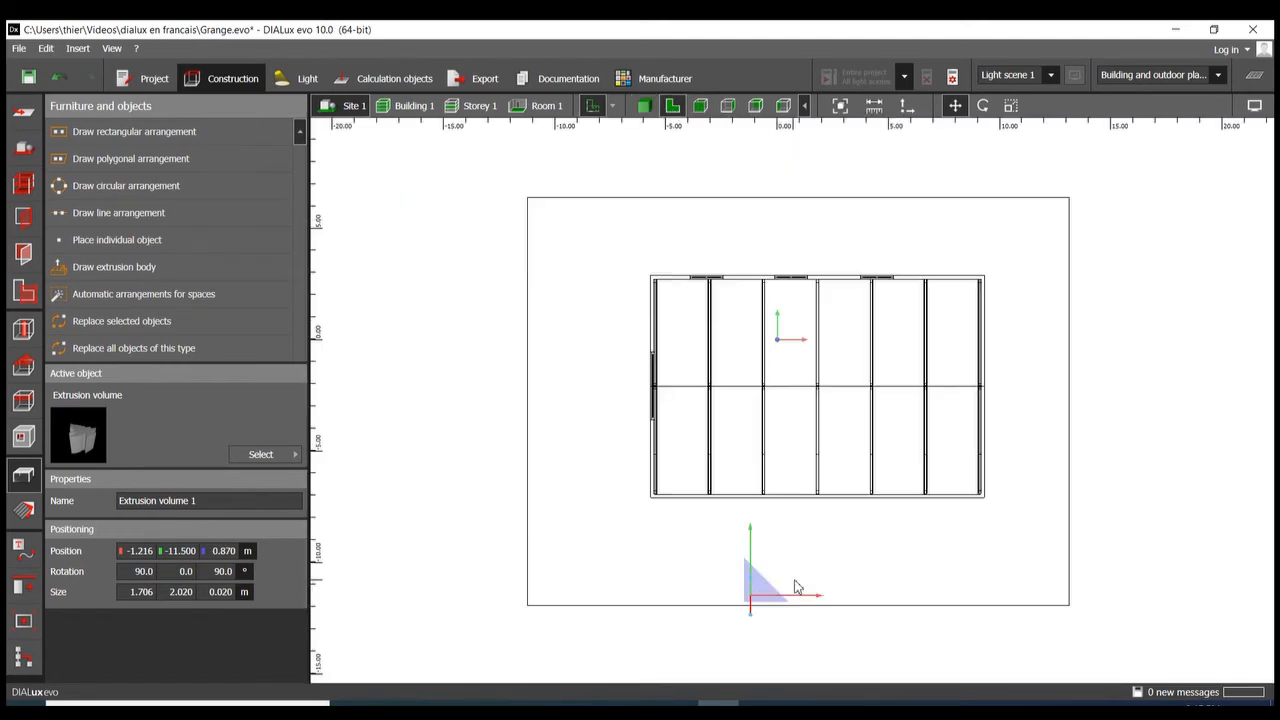
drag(751, 543, 757, 386)
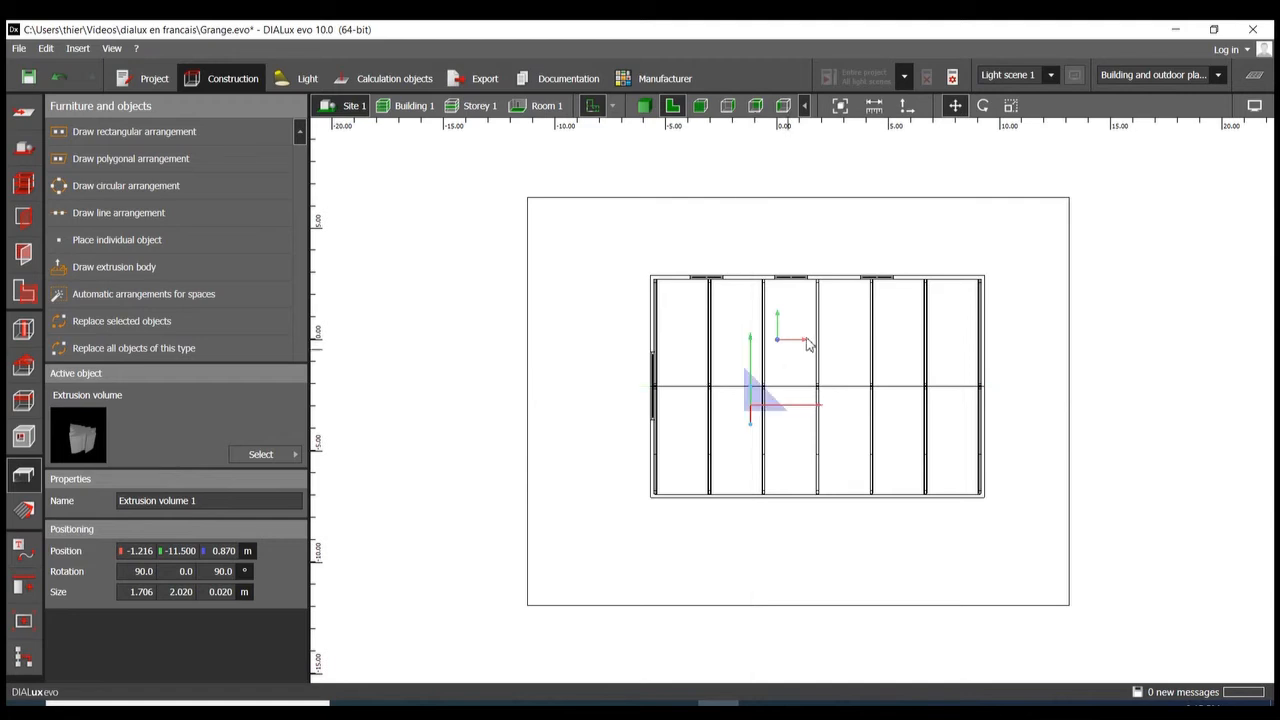
Show Room 1 in 3D and examine the upright tree standing on the floor inside the barn.
click(644, 105)
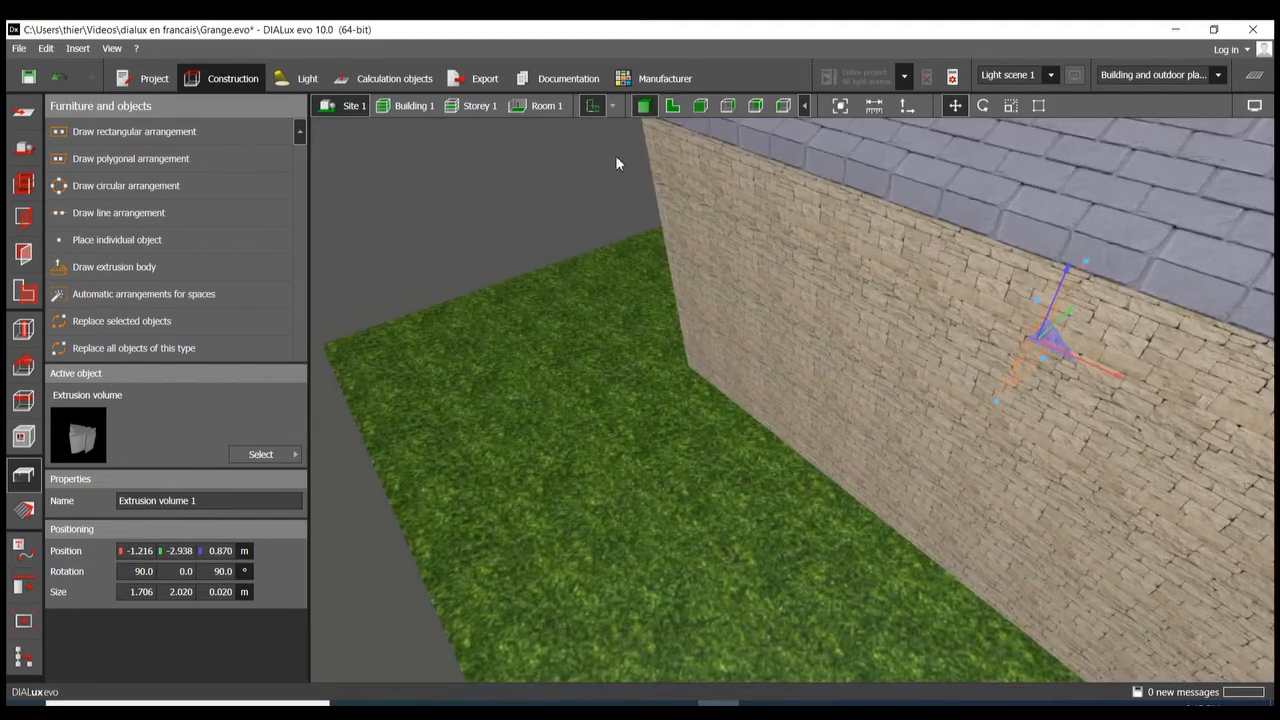
click(546, 108)
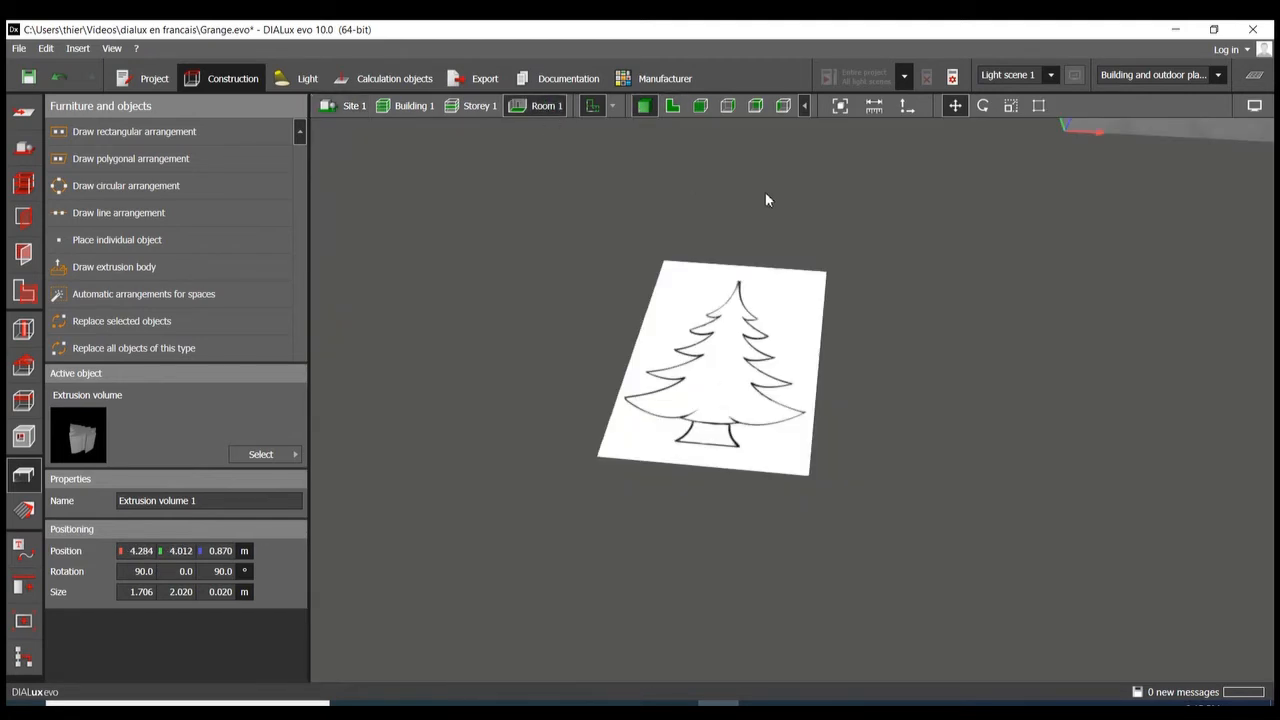
scroll(766, 193, down, 3)
middle_drag(1018, 230, 642, 514)
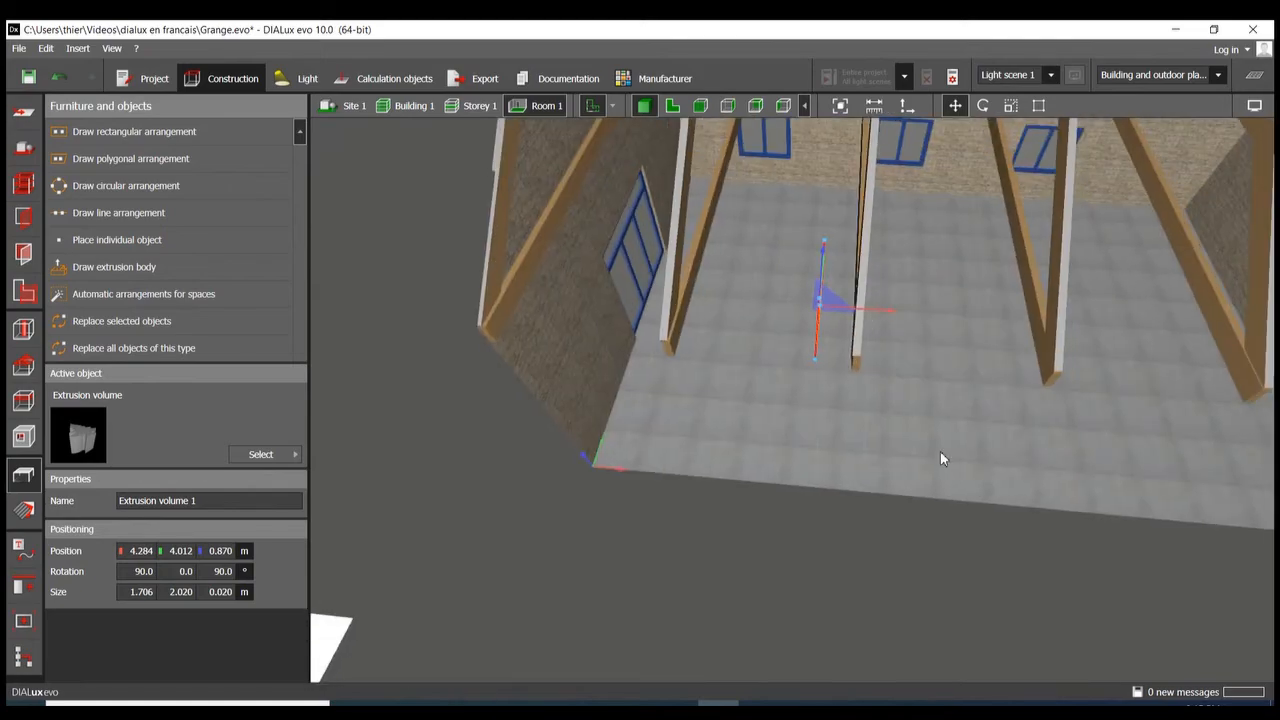
right_drag(940, 451, 890, 435)
middle_drag(1033, 585, 698, 296)
right_drag(953, 333, 875, 385)
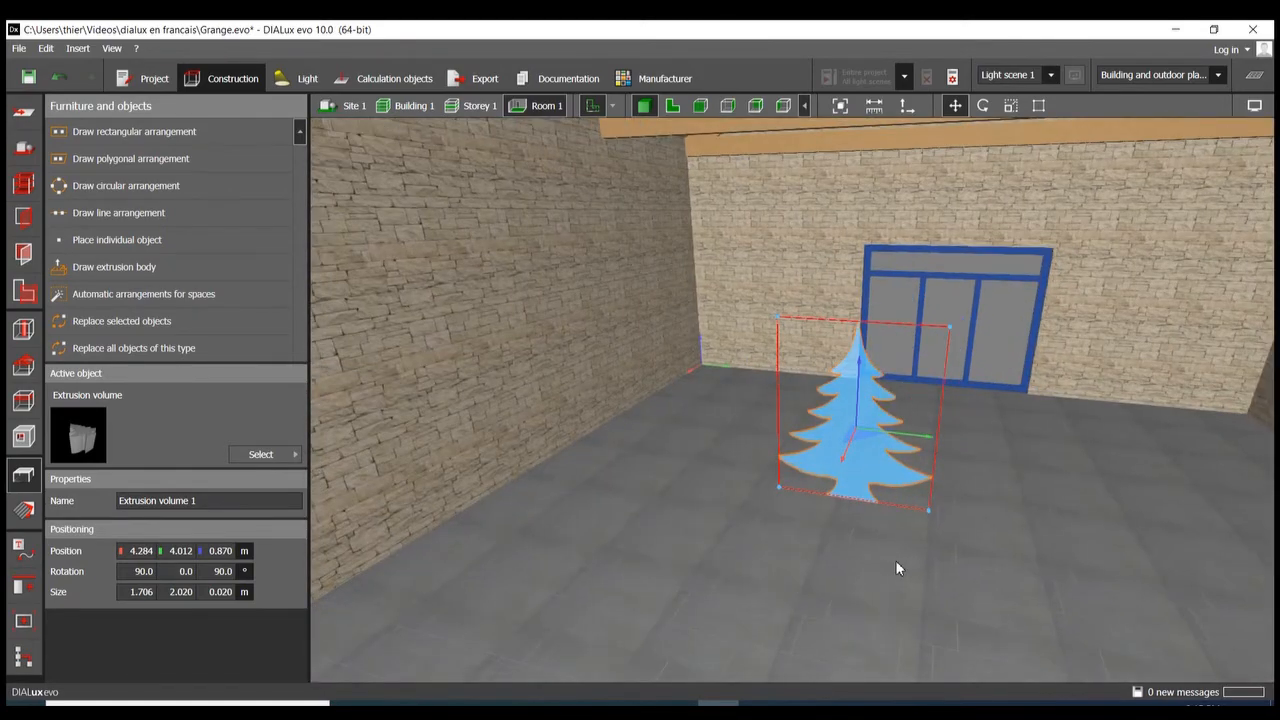
Create a texture material from the Christmas decoration image in the imported textures folder.
click(896, 567)
click(870, 441)
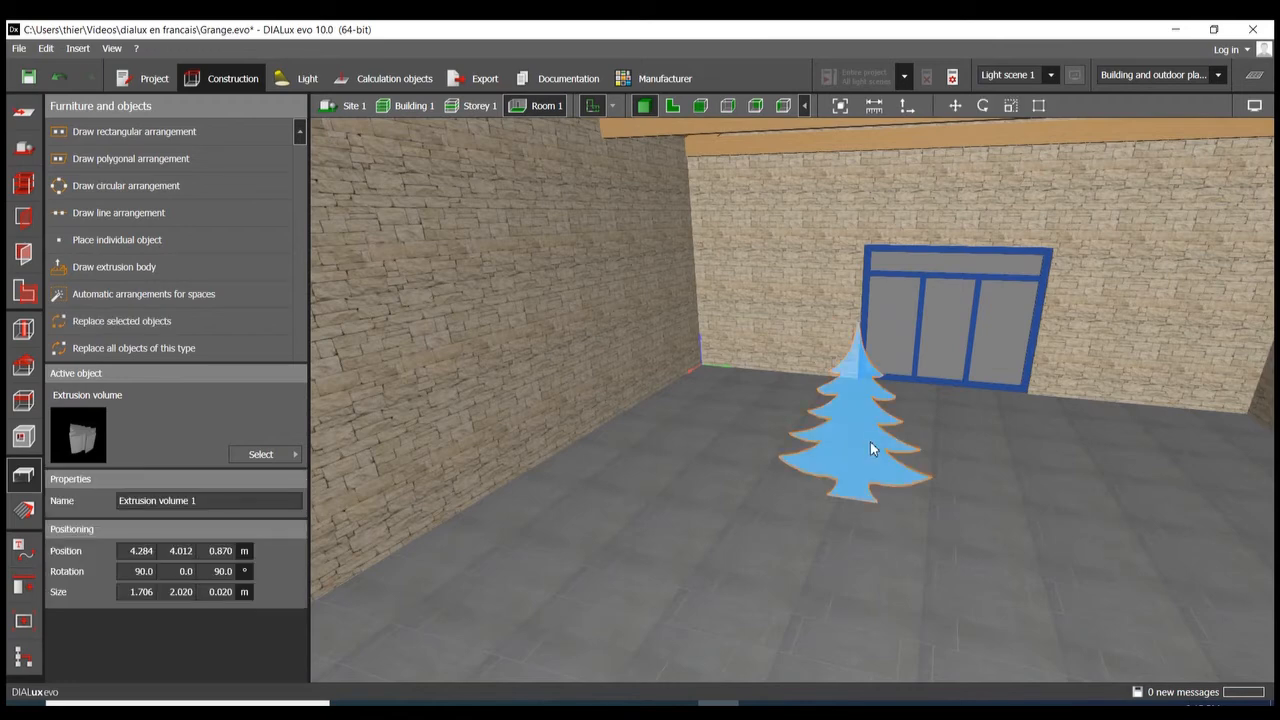
click(27, 517)
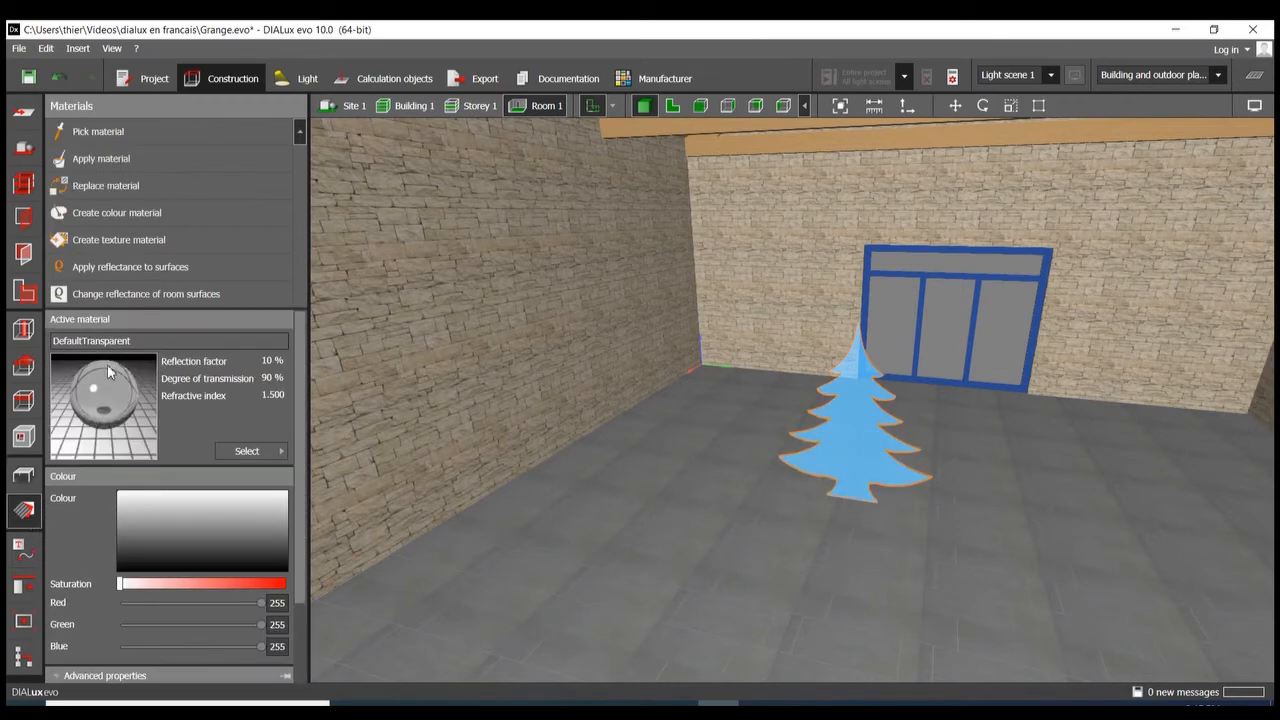
click(157, 215)
click(160, 240)
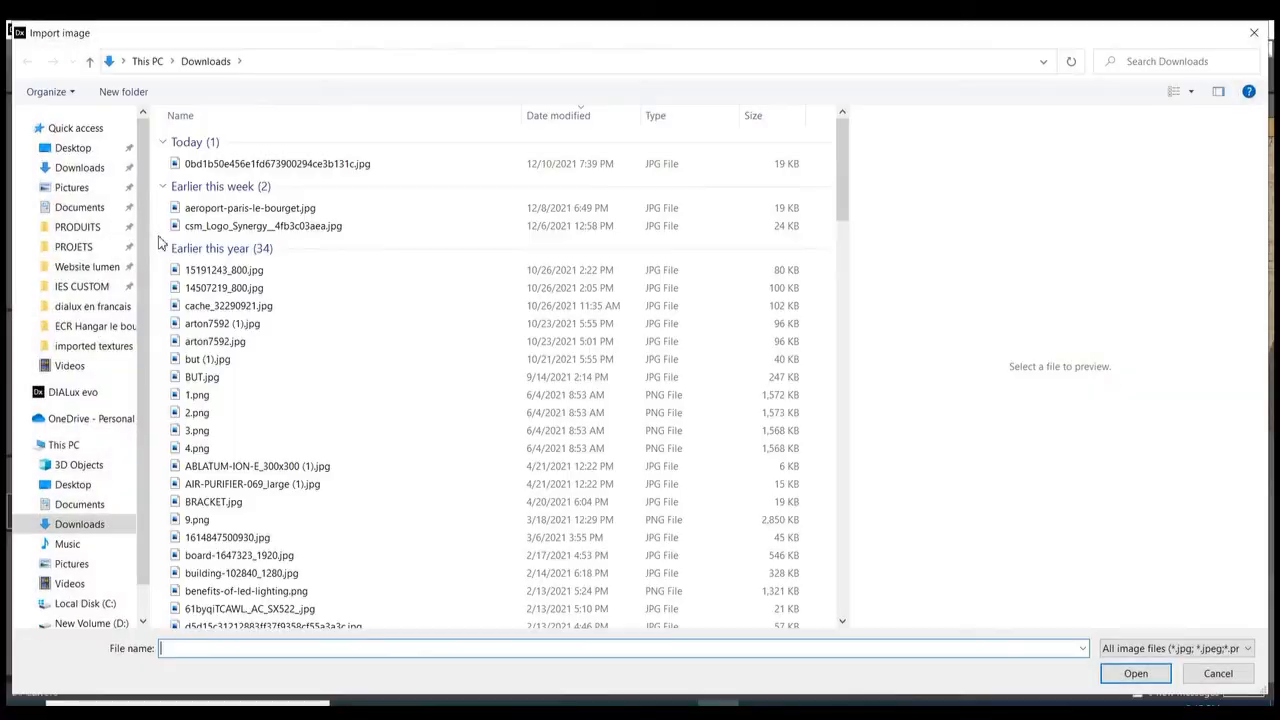
click(98, 346)
double_click(208, 160)
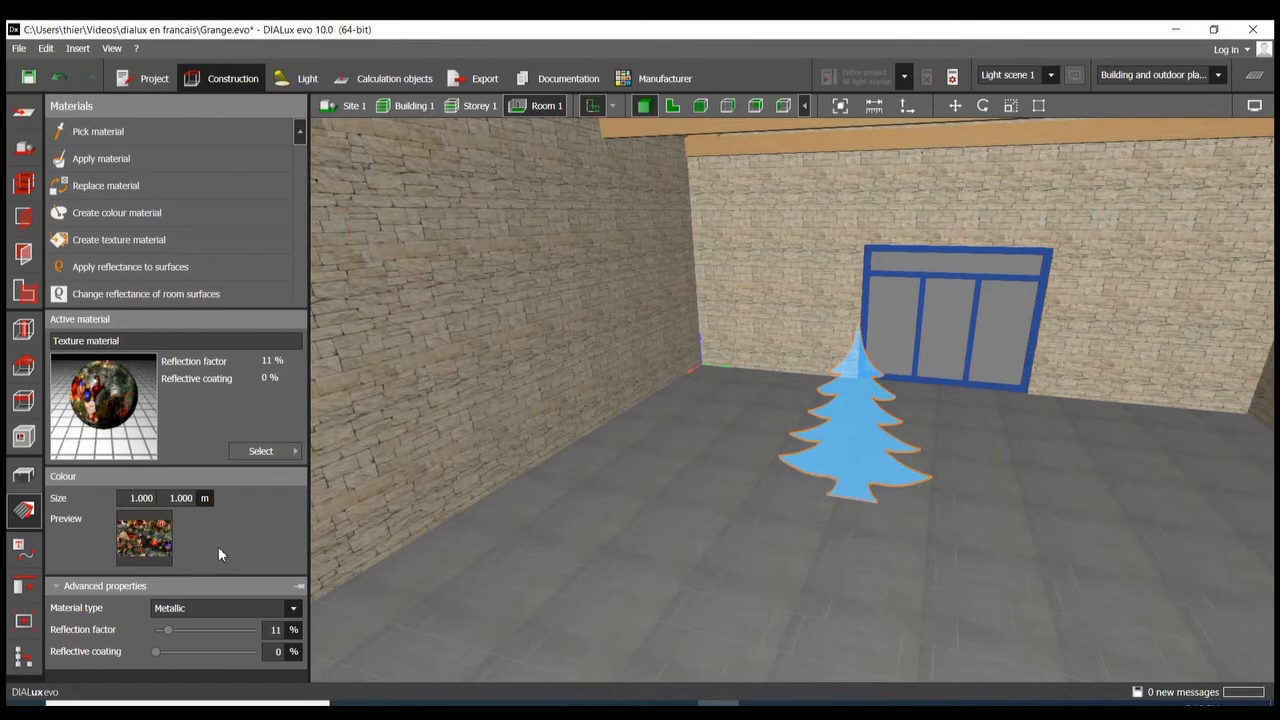
Apply the Christmas decoration texture to the tree extrusion body in Room 1.
drag(114, 401, 835, 501)
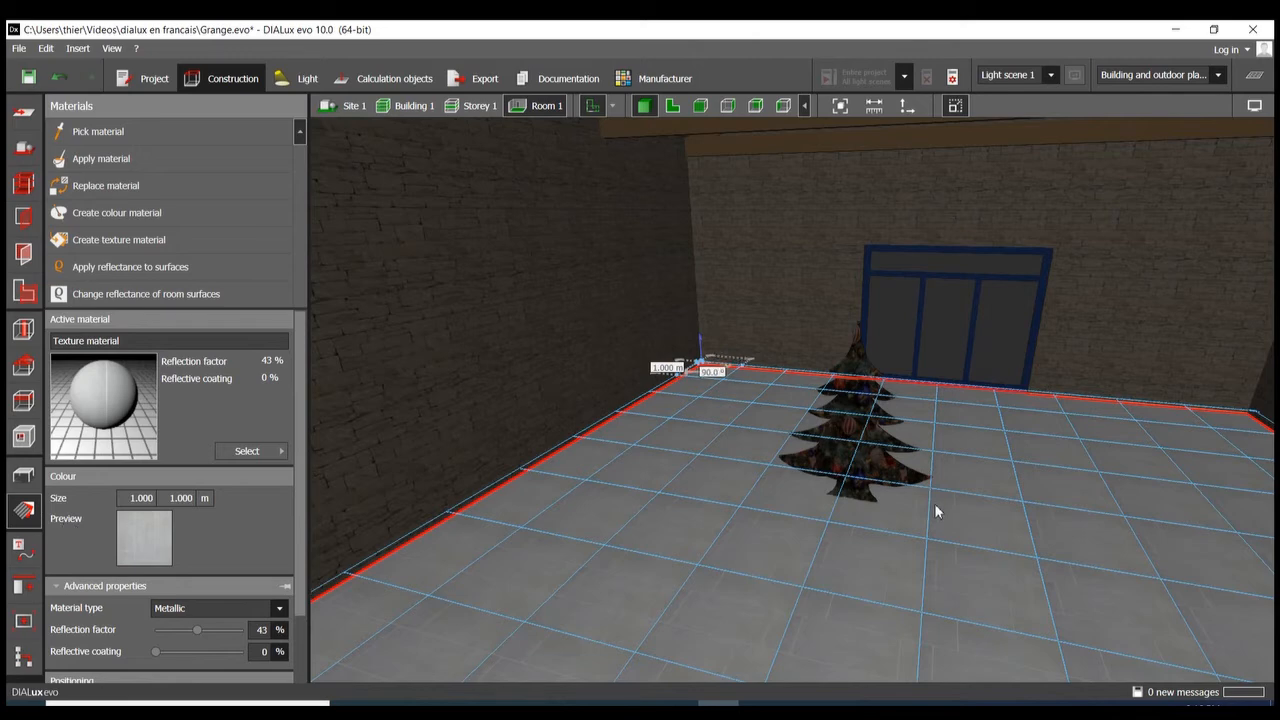
scroll(909, 504, up, 5)
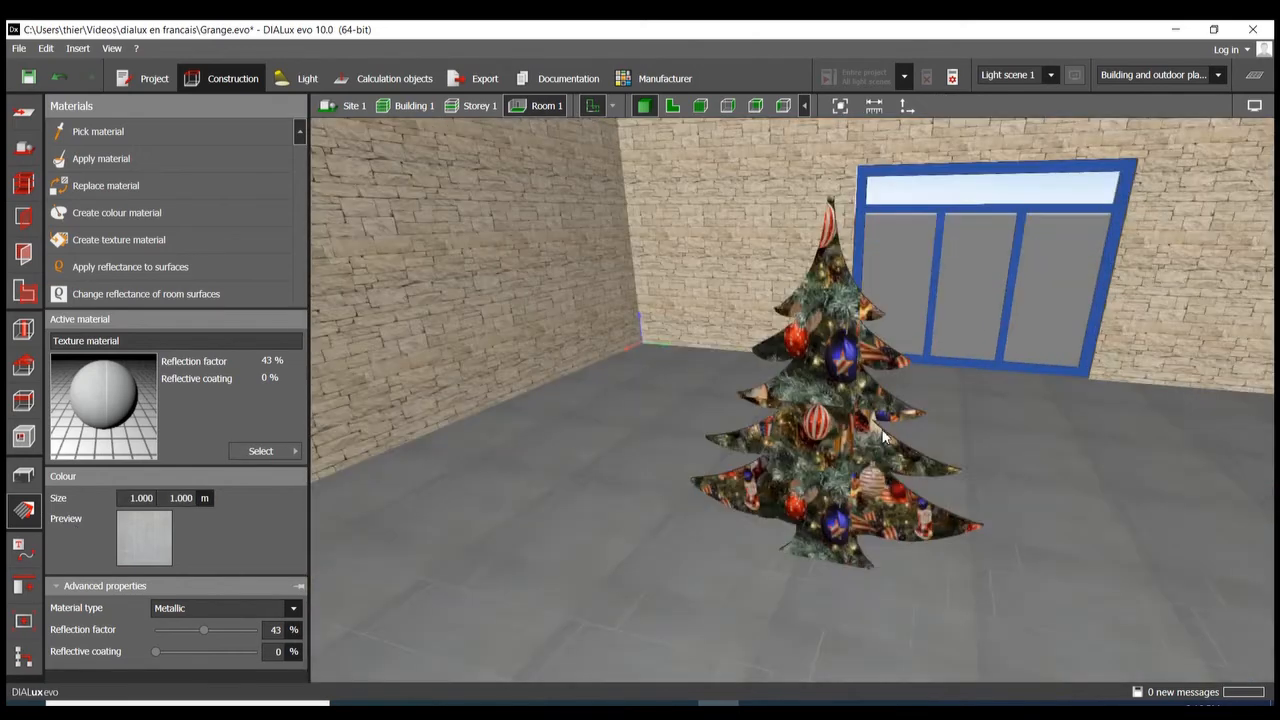
scroll(883, 437, down, 5)
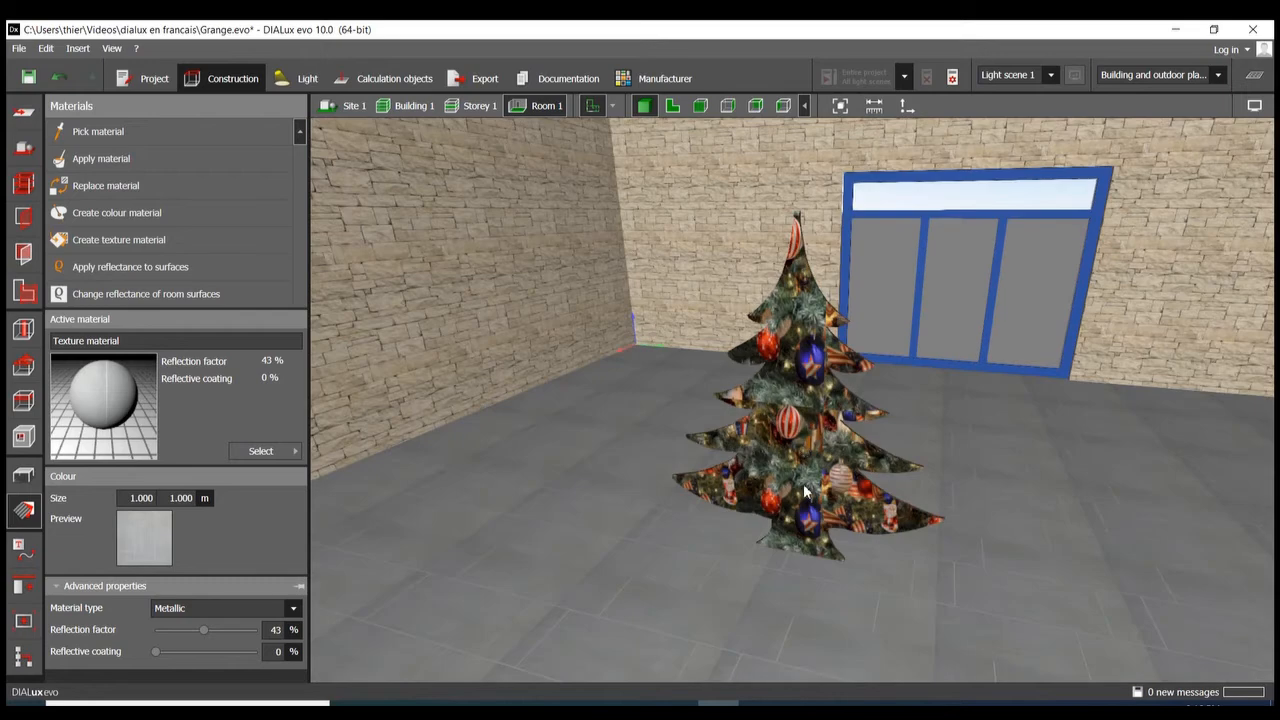
Copy the tree in place in Room 1's floor plan and rotate the copy 90° about the vertical axis, crossing the original.
click(672, 105)
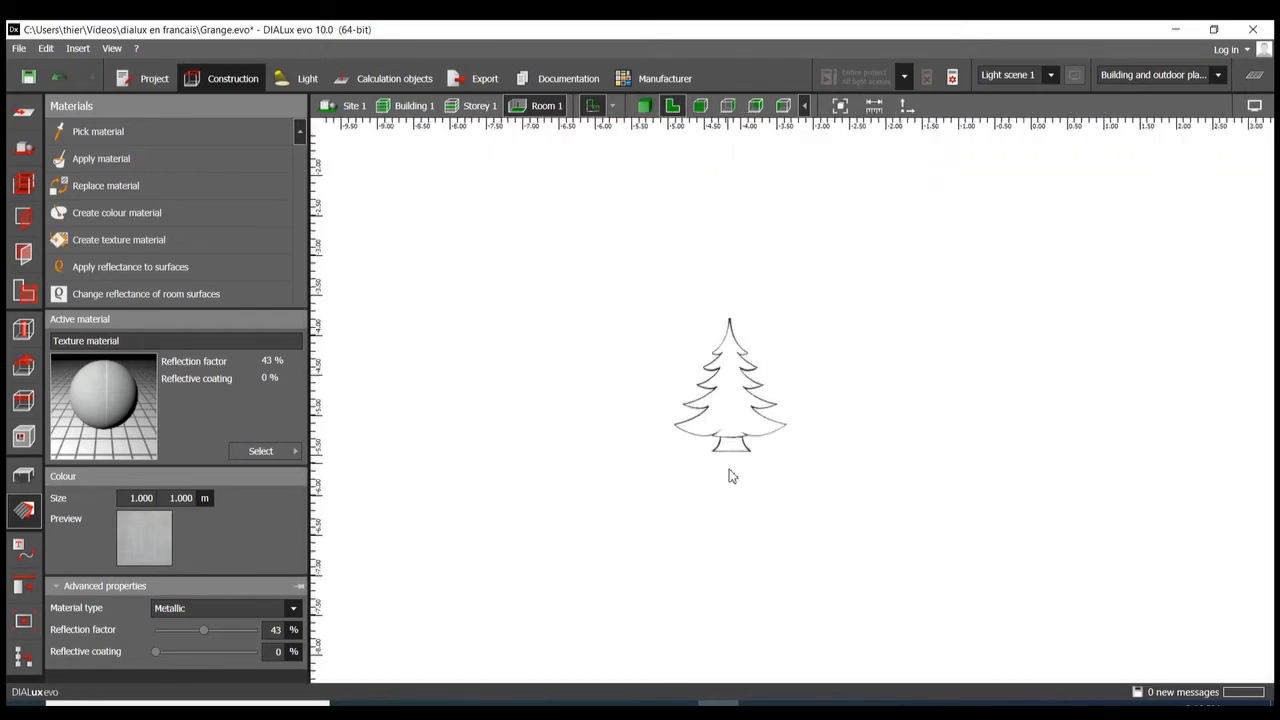
scroll(837, 357, up, 6)
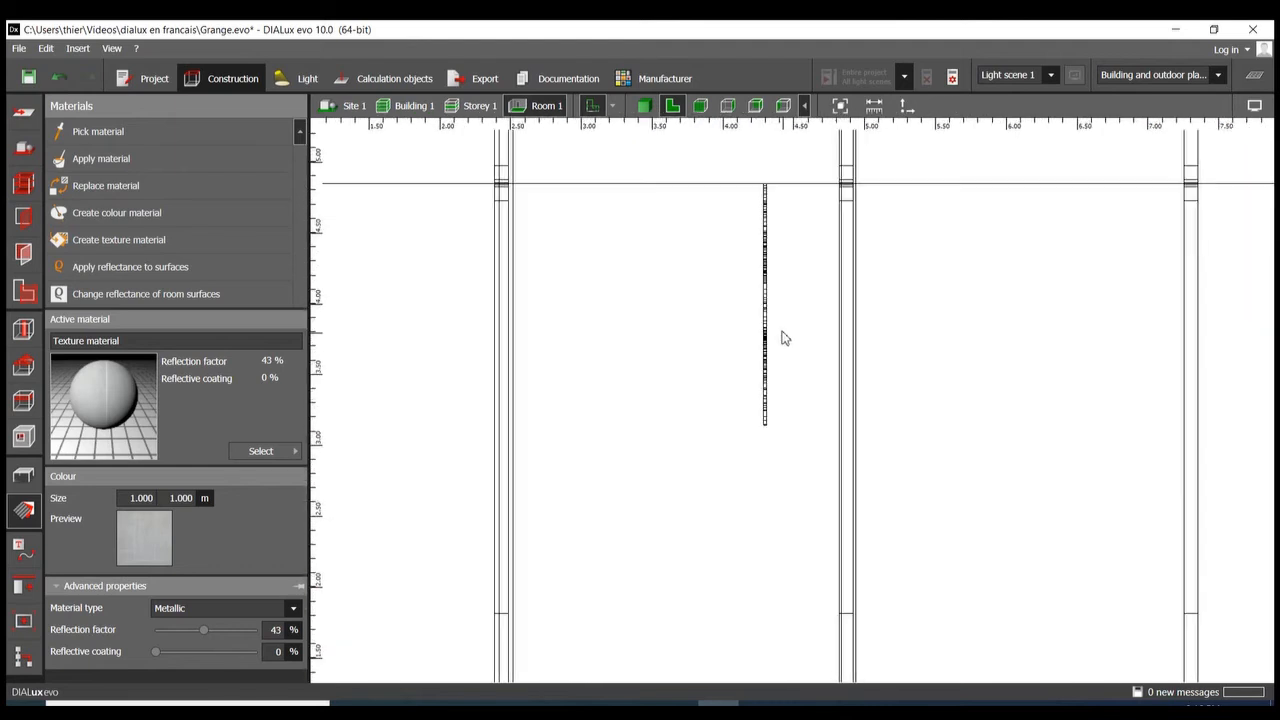
click(764, 305)
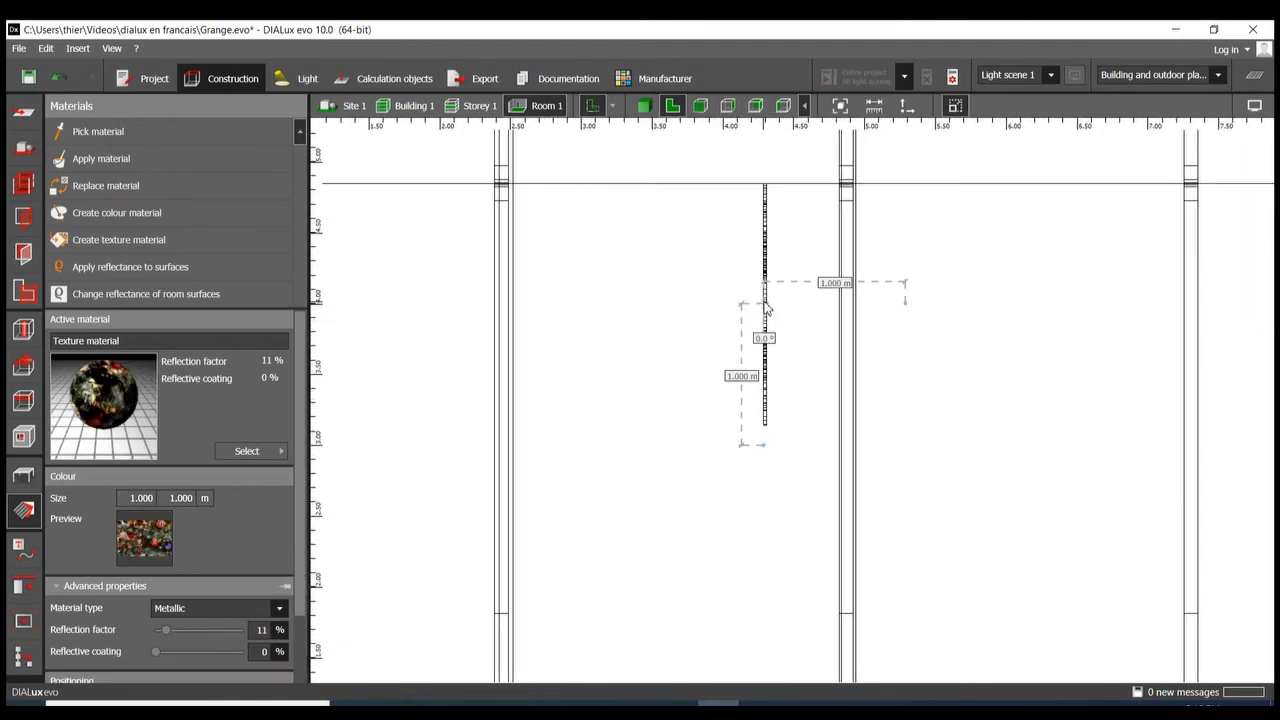
click(15, 483)
click(769, 300)
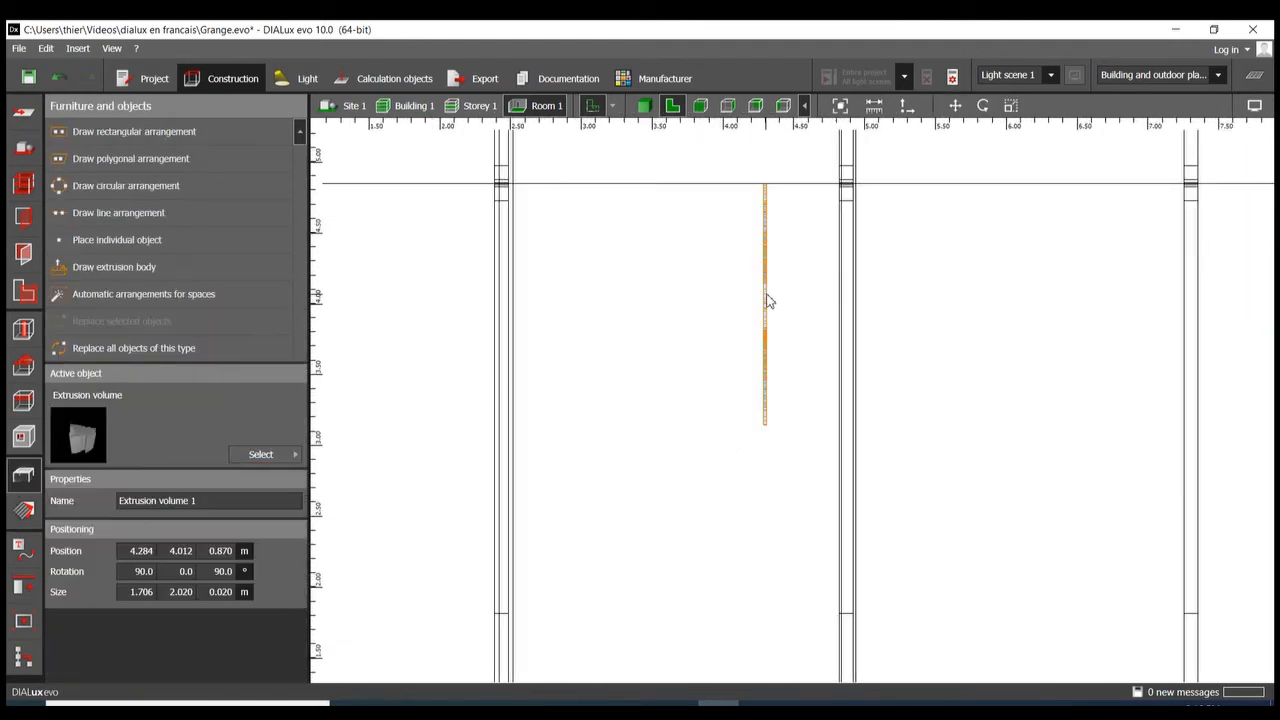
click(767, 300)
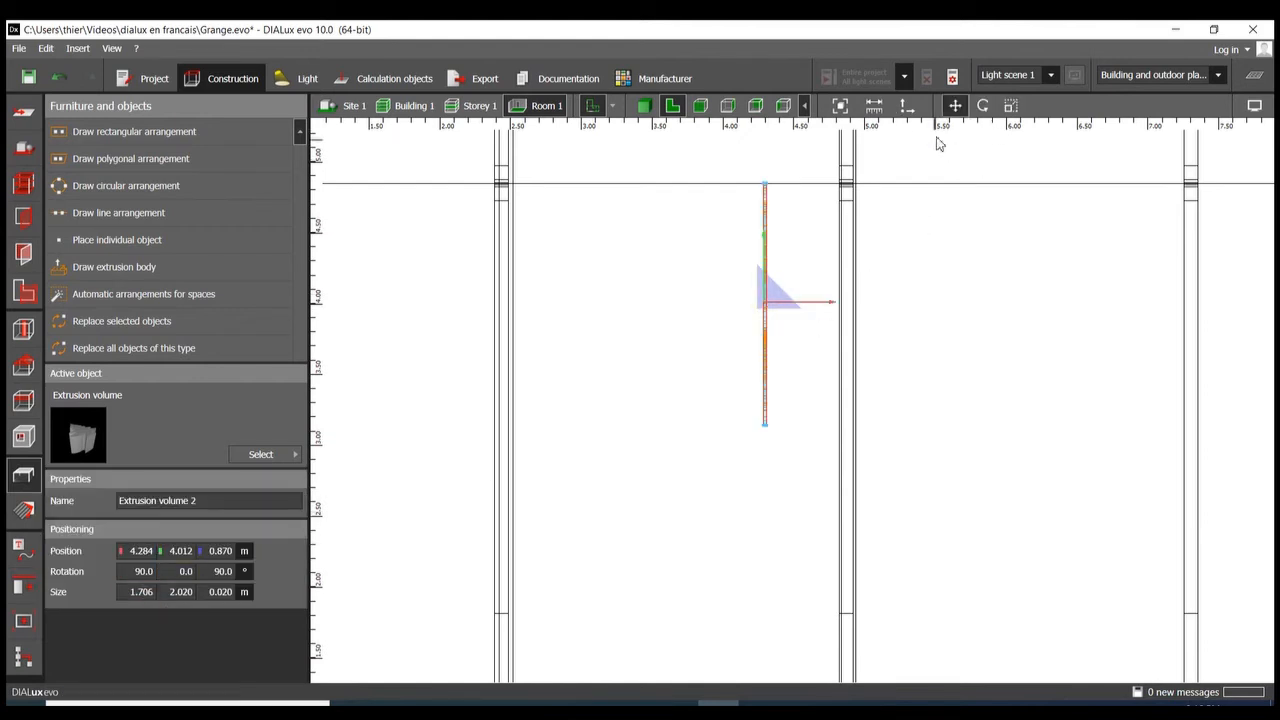
click(983, 105)
drag(841, 301, 762, 433)
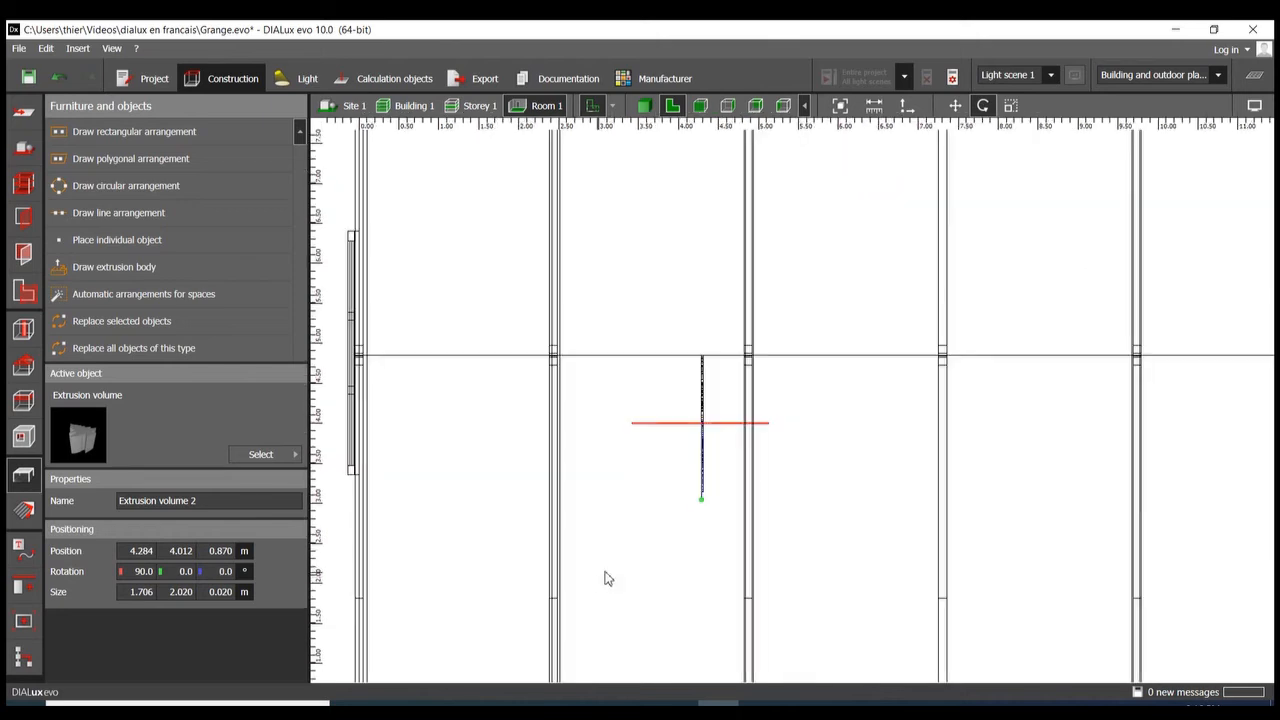
Select both crossed trees and create copies rotated about 45° around their common centre.
scroll(650, 575, down, 2)
scroll(634, 494, up, 1)
drag(605, 371, 811, 508)
click(716, 534)
drag(600, 312, 751, 476)
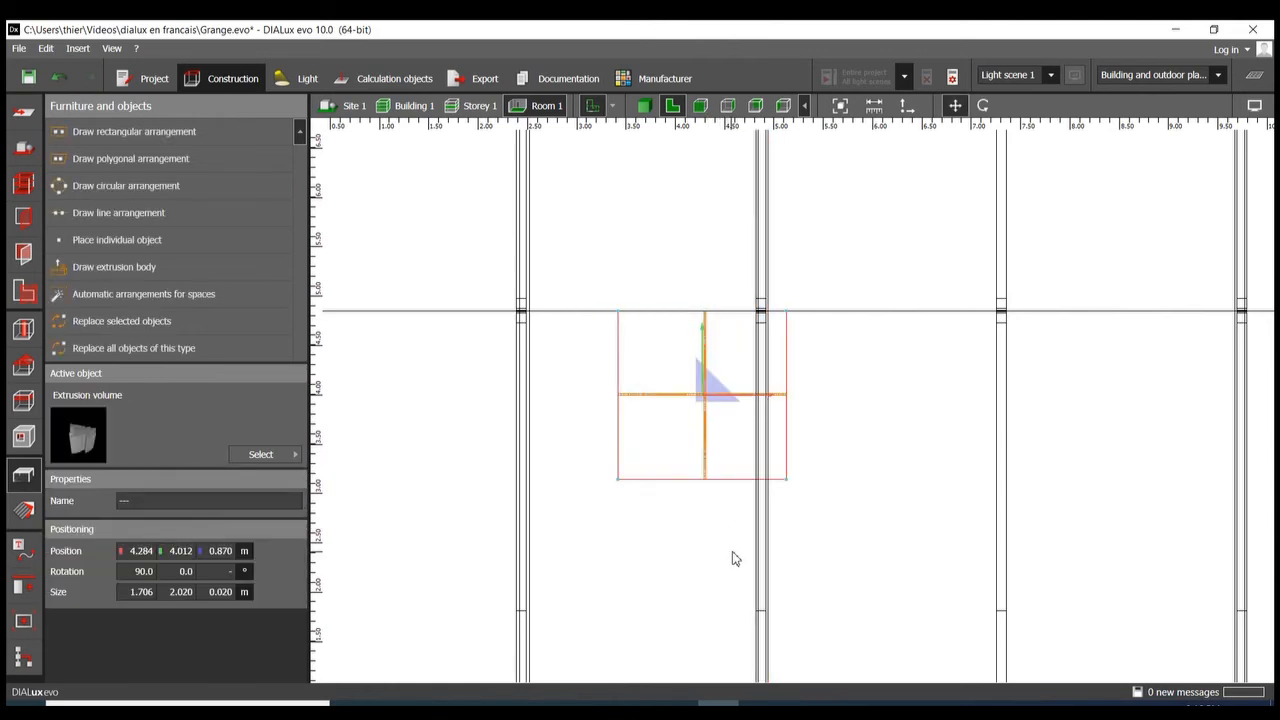
click(983, 105)
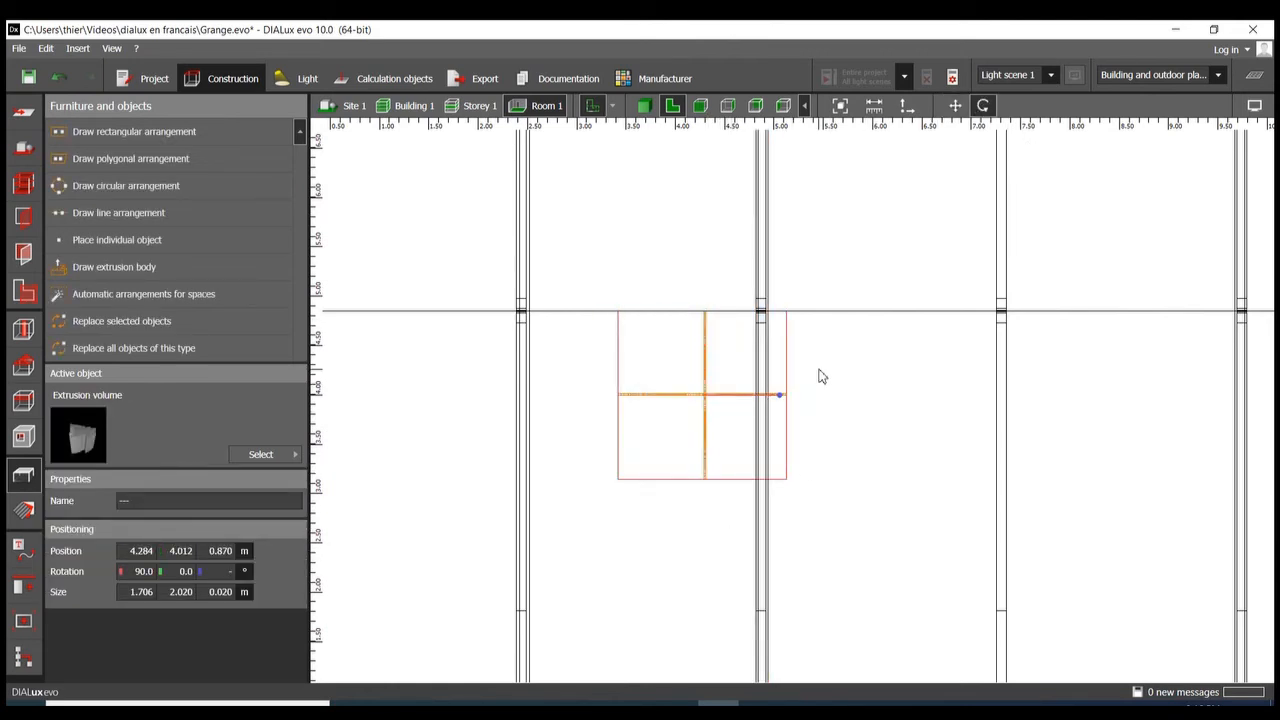
drag(773, 399, 772, 476)
click(625, 630)
Select all four trees and create copies rotated around the centre, midway between the existing ones.
drag(591, 321, 744, 512)
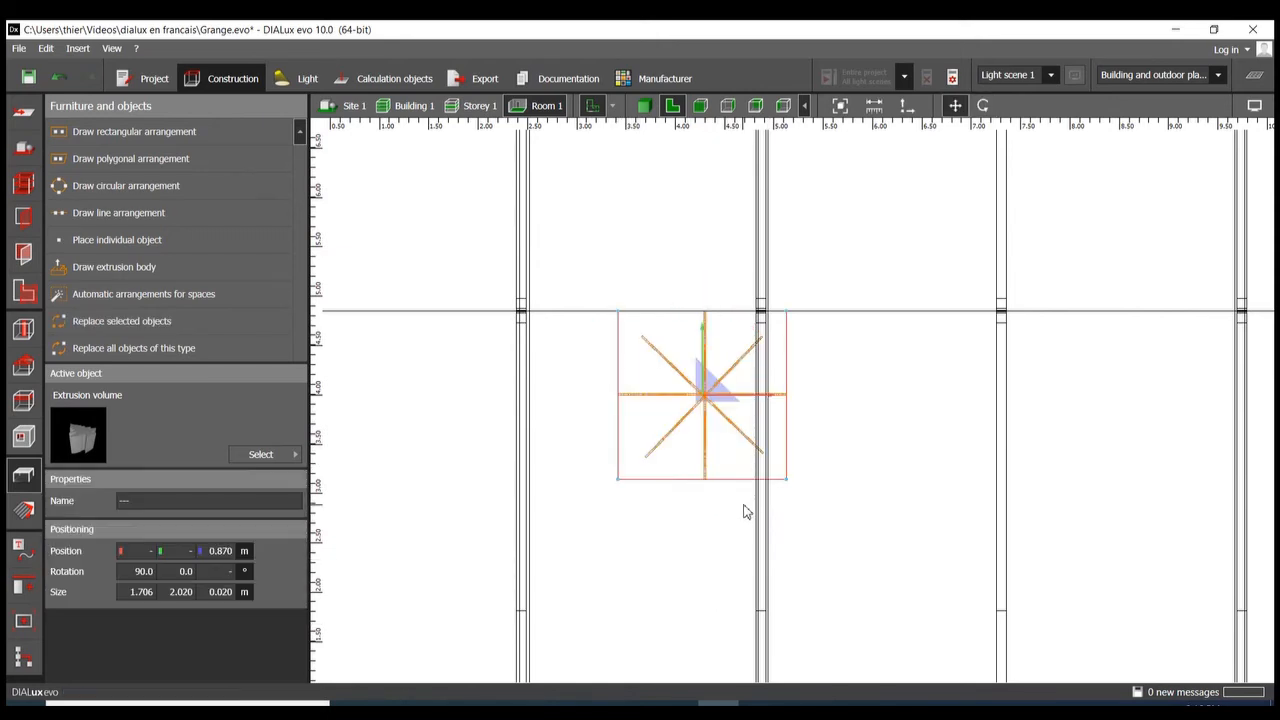
click(984, 107)
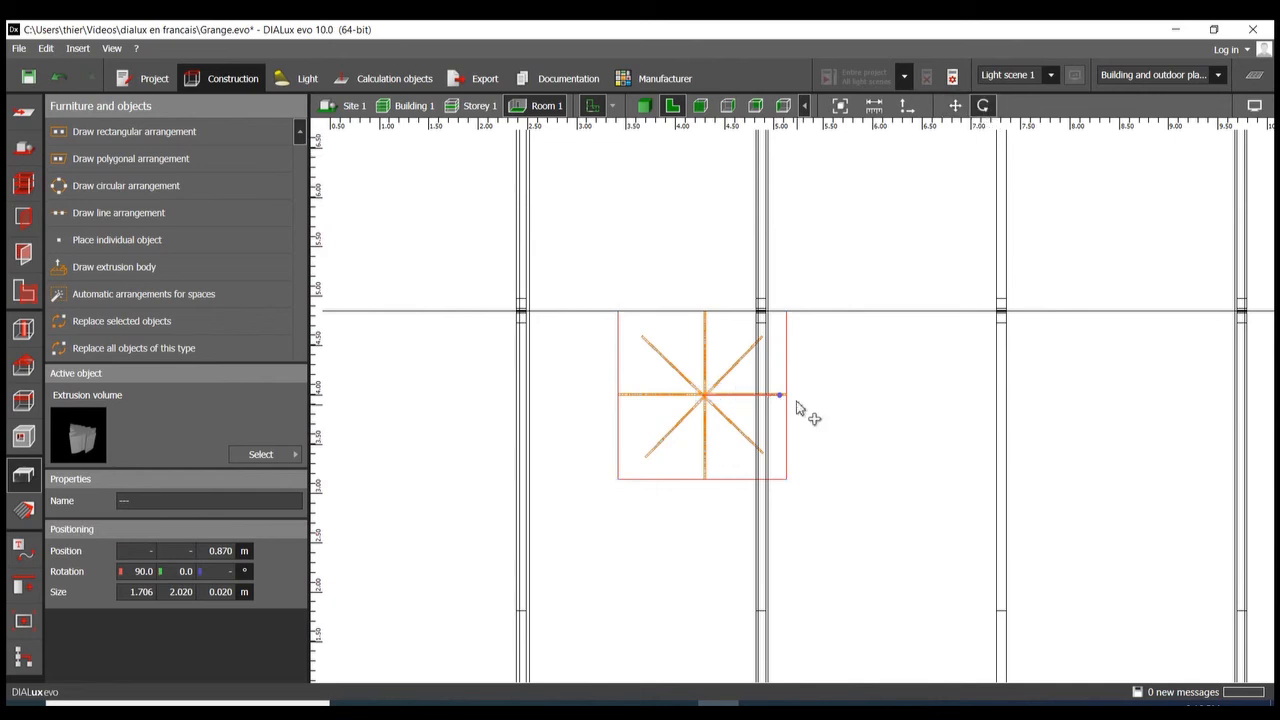
drag(781, 396, 789, 433)
scroll(790, 427, up, 3)
scroll(553, 545, down, 3)
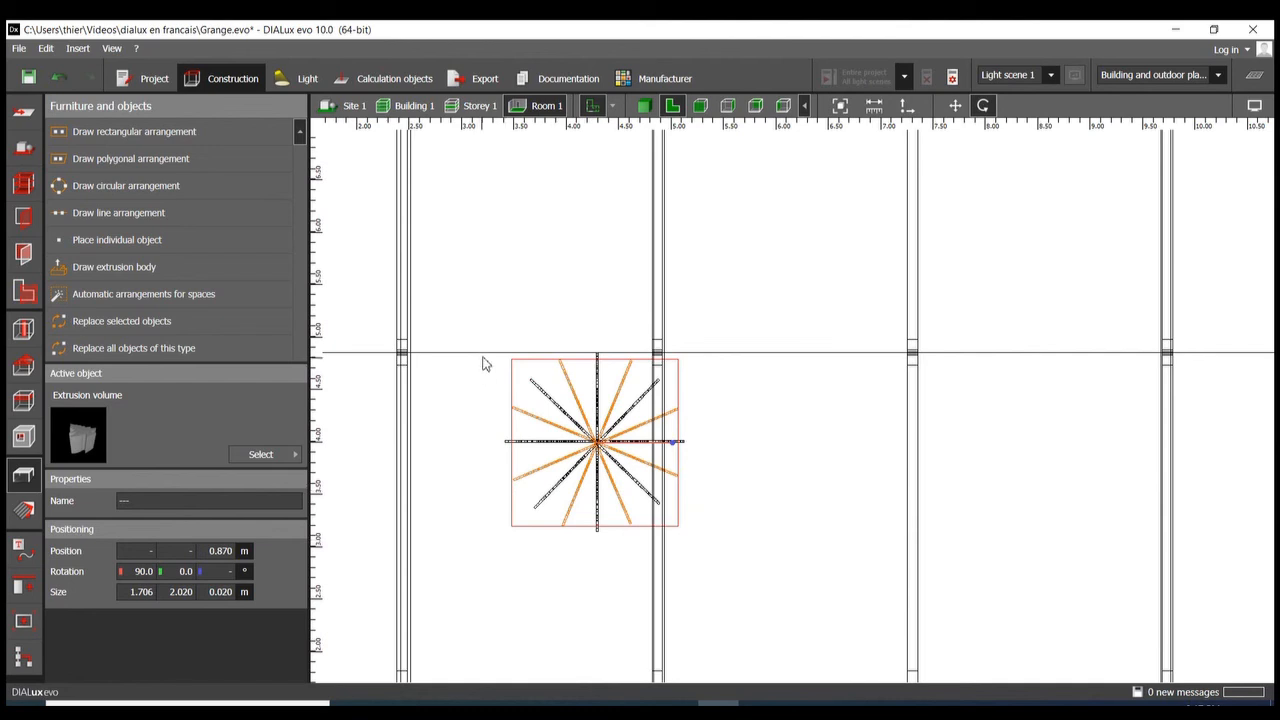
Select all eight trees and create another set of rotated copies that fills the remaining gaps around the centre.
drag(464, 370, 643, 563)
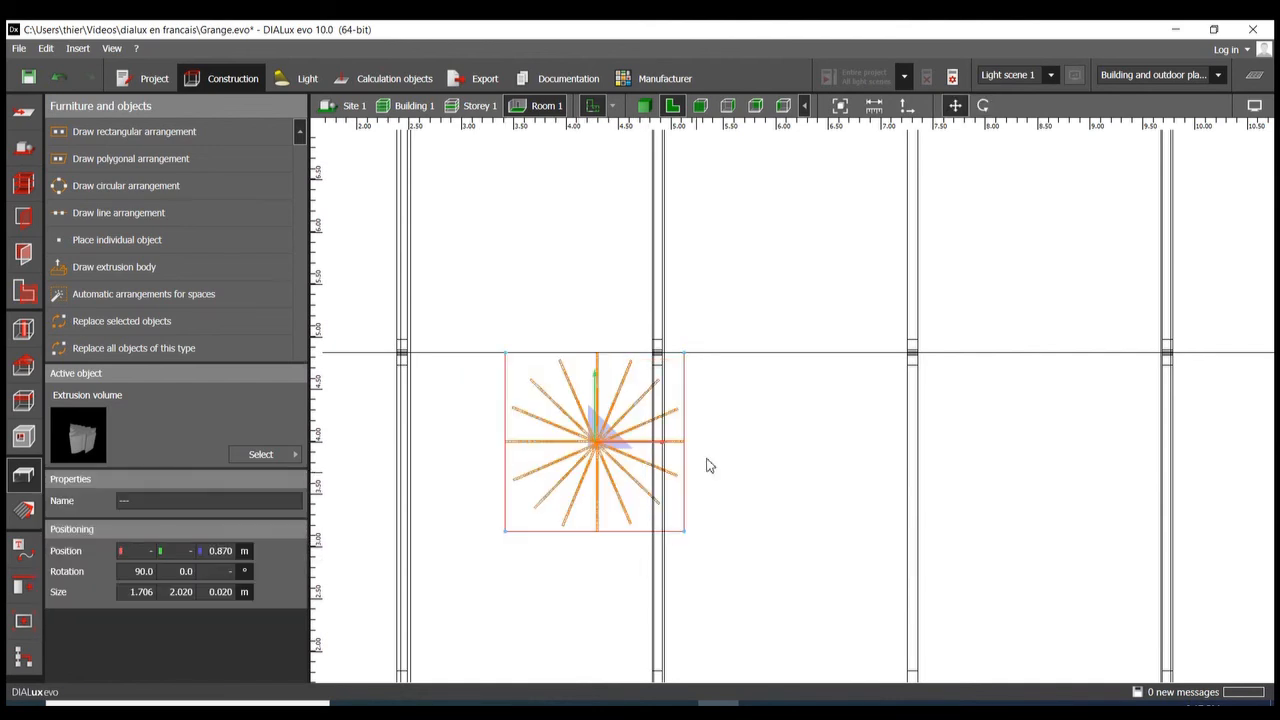
click(985, 106)
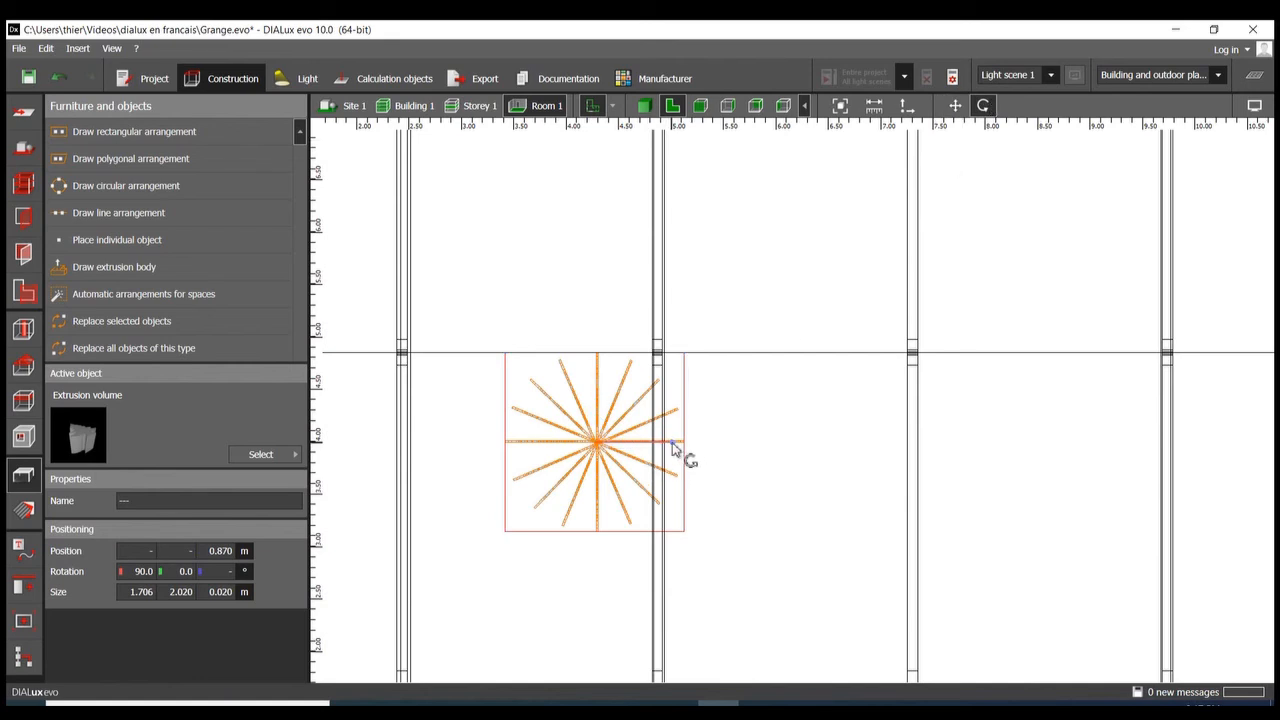
mouse_move(676, 446)
mouse_down()
mouse_move(694, 477)
mouse_move(680, 463)
mouse_up()
Show Room 1 in 3D and examine the full round Christmas tree from several angles.
click(644, 106)
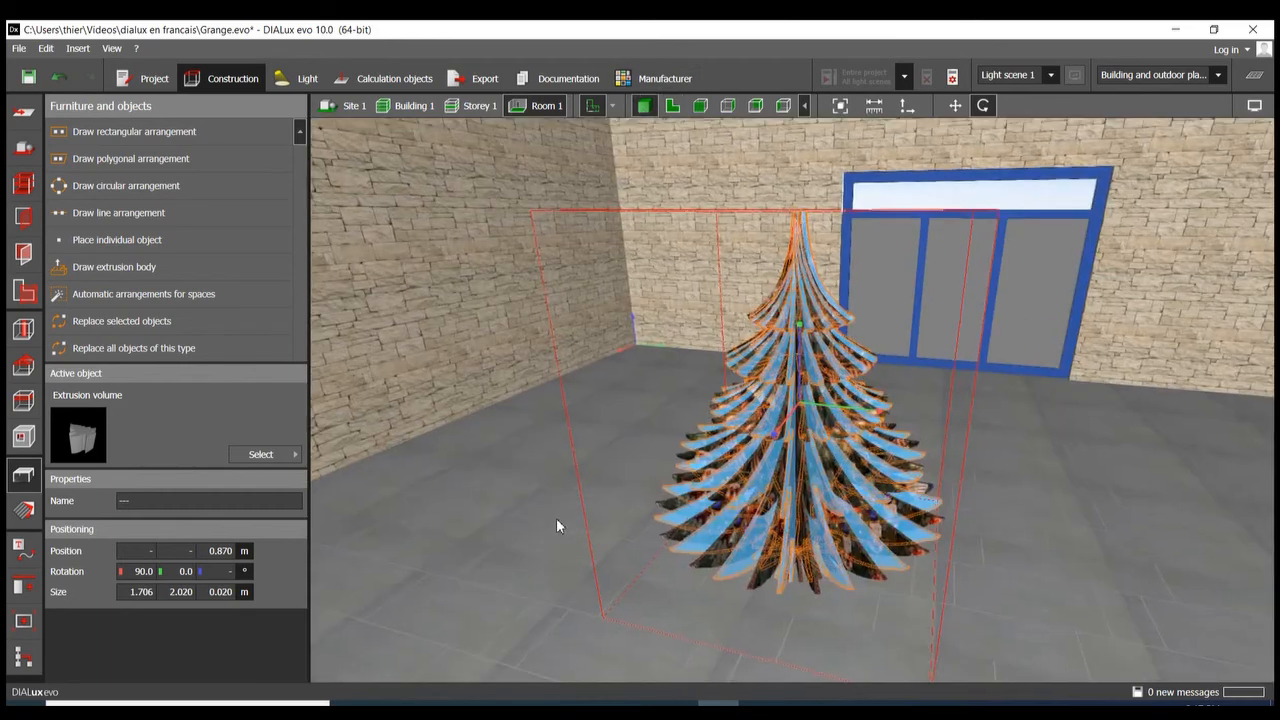
click(556, 518)
drag(458, 391, 800, 350)
scroll(800, 350, down, 2)
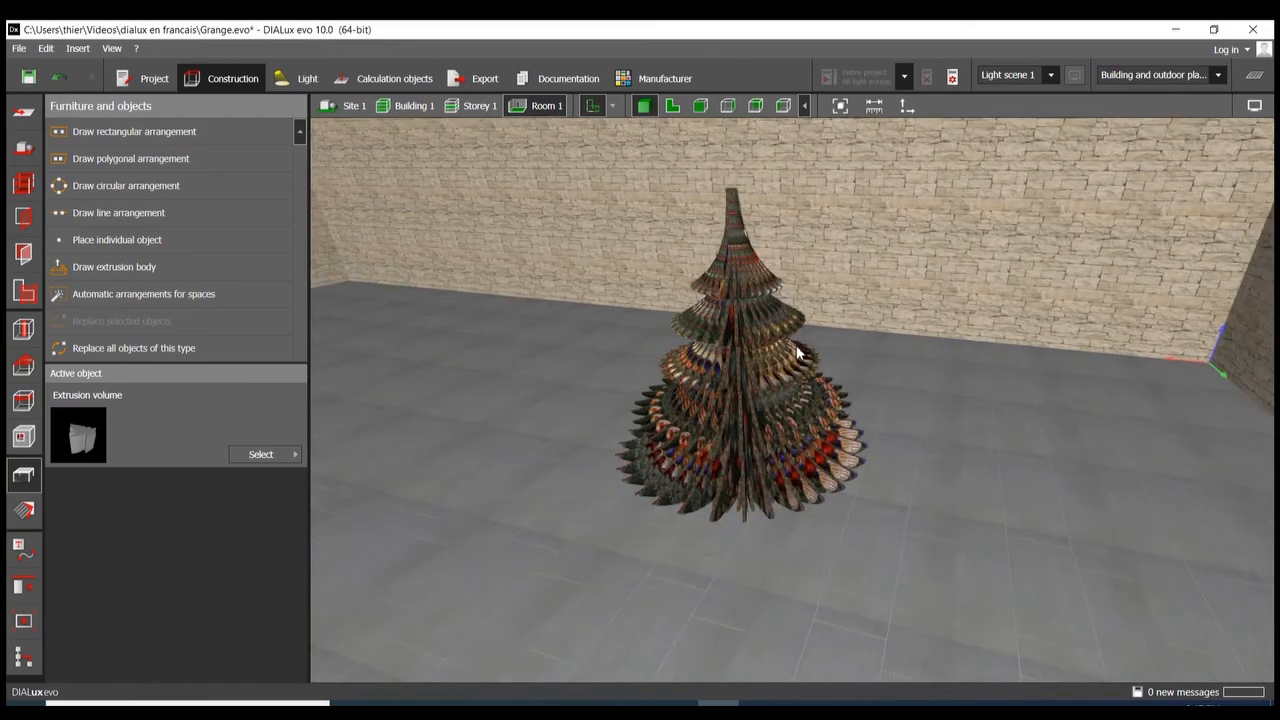
drag(496, 482, 625, 660)
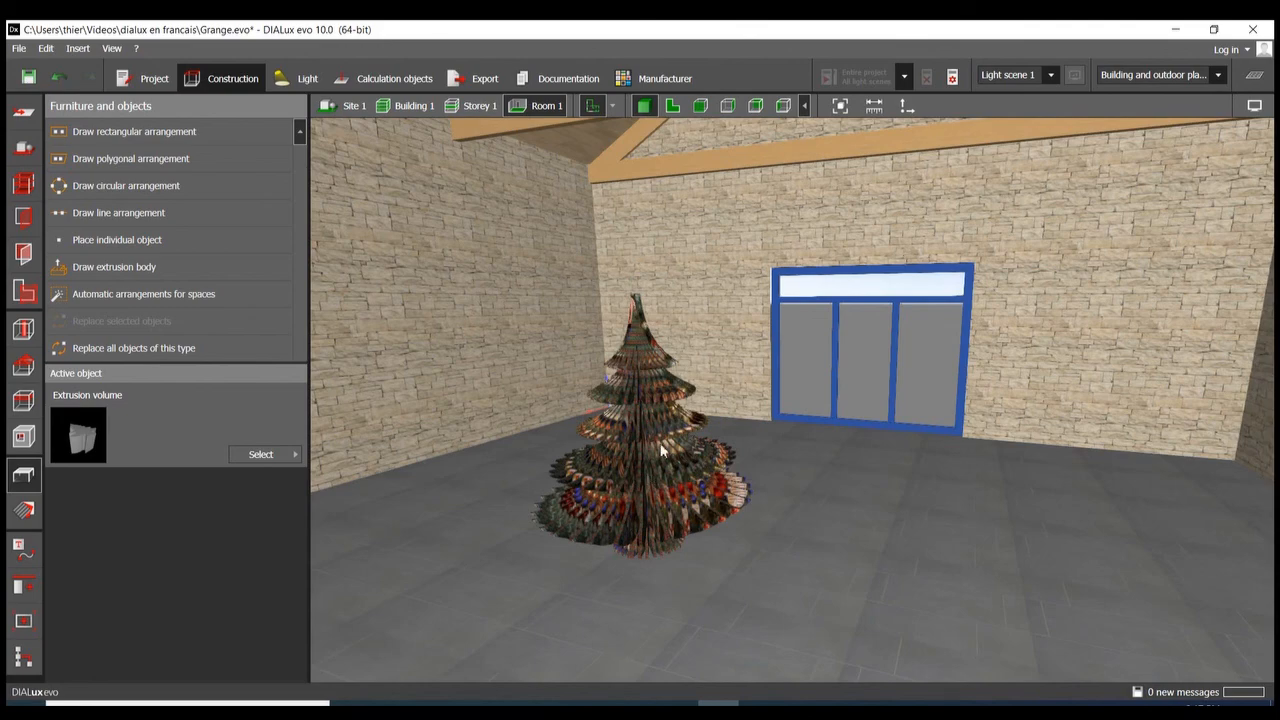
drag(660, 452, 688, 380)
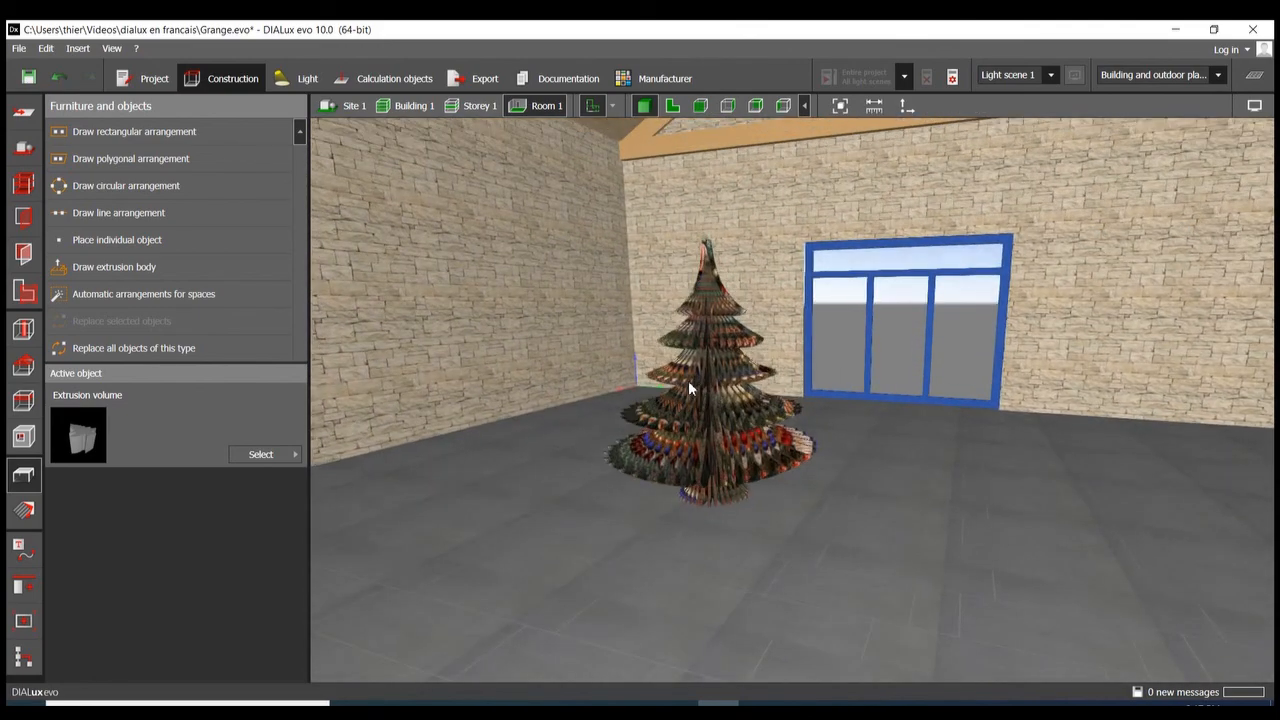
drag(606, 380, 533, 339)
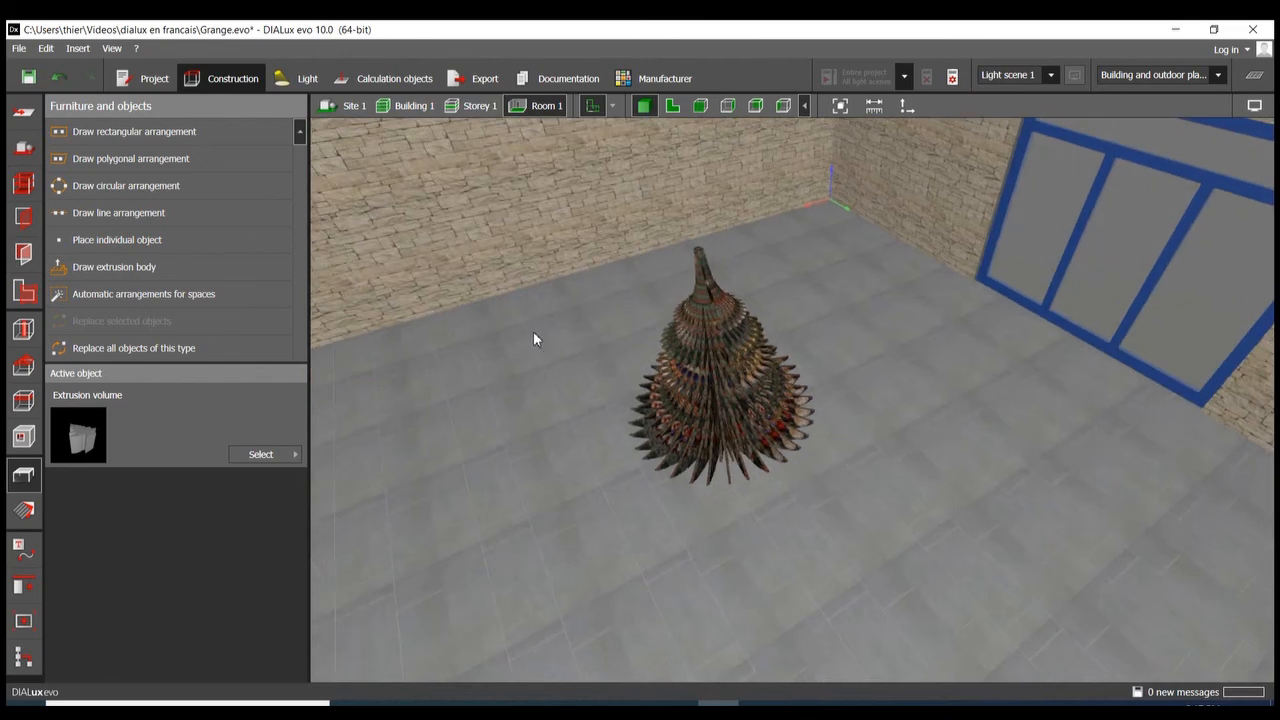